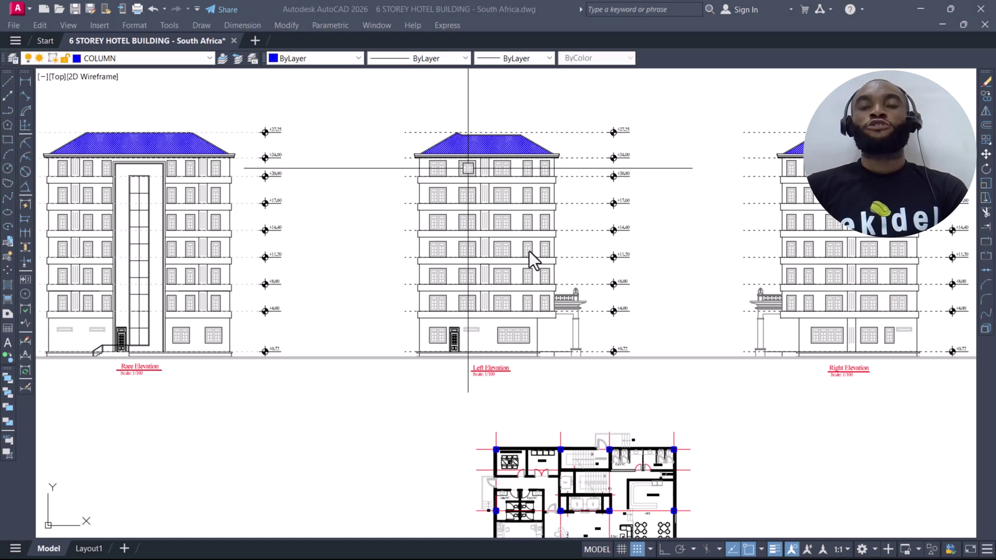
# Pan and zoom down from the Left Elevation to bring the ground floor plan into view
pyautogui.scroll(2, 529, 251)
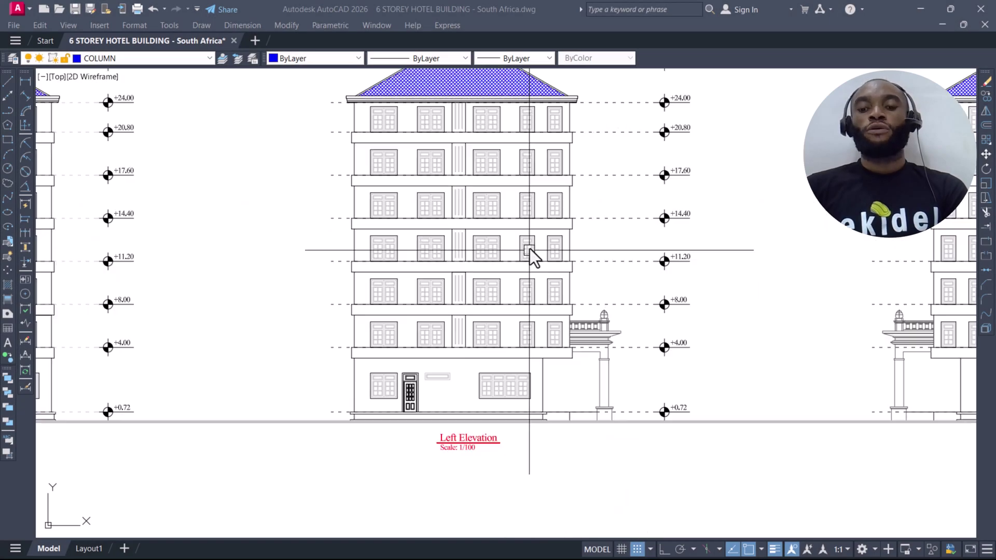
pyautogui.scroll(-2, 498, 210)
pyautogui.click(522, 185)
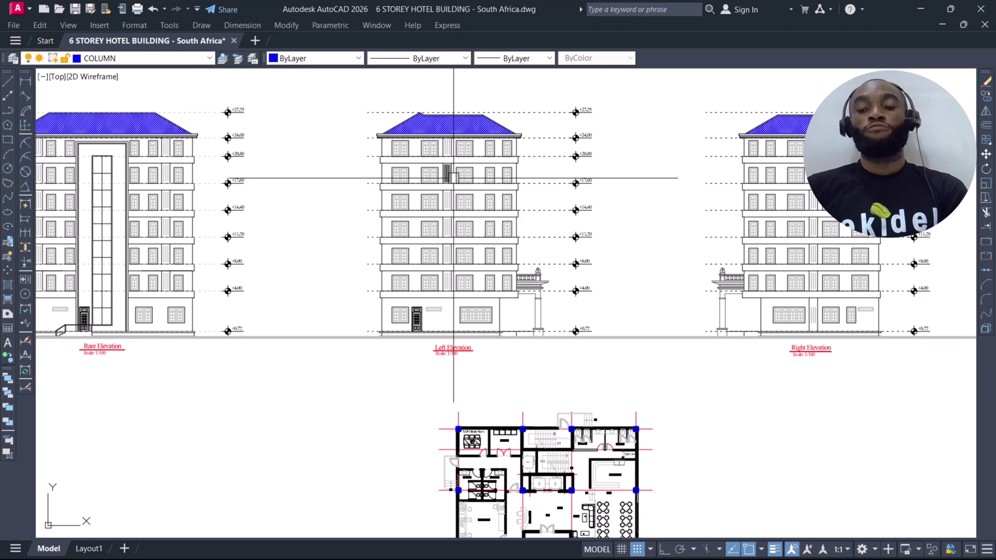
pyautogui.moveTo(552, 424); pyautogui.dragTo(563, 338, button='middle')
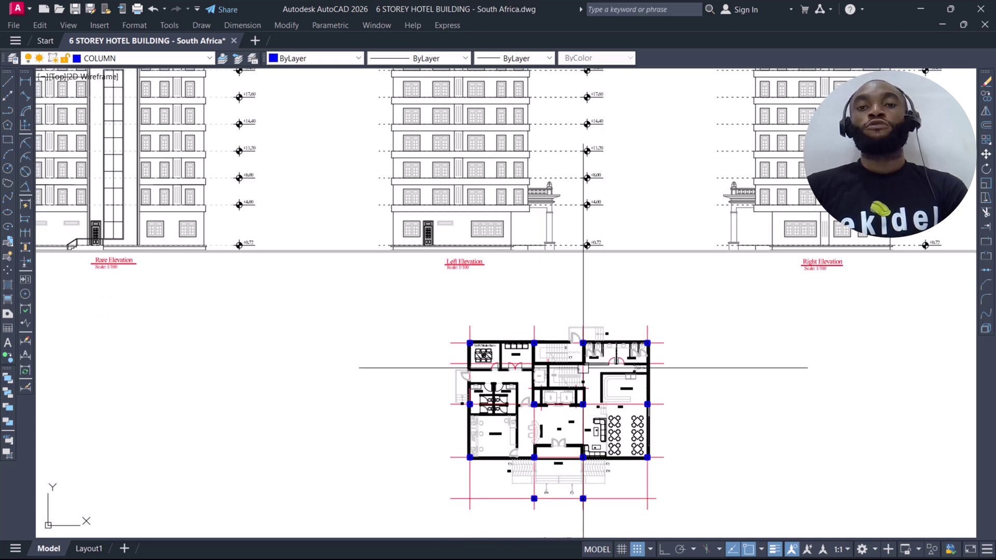
pyautogui.scroll(2, 579, 400)
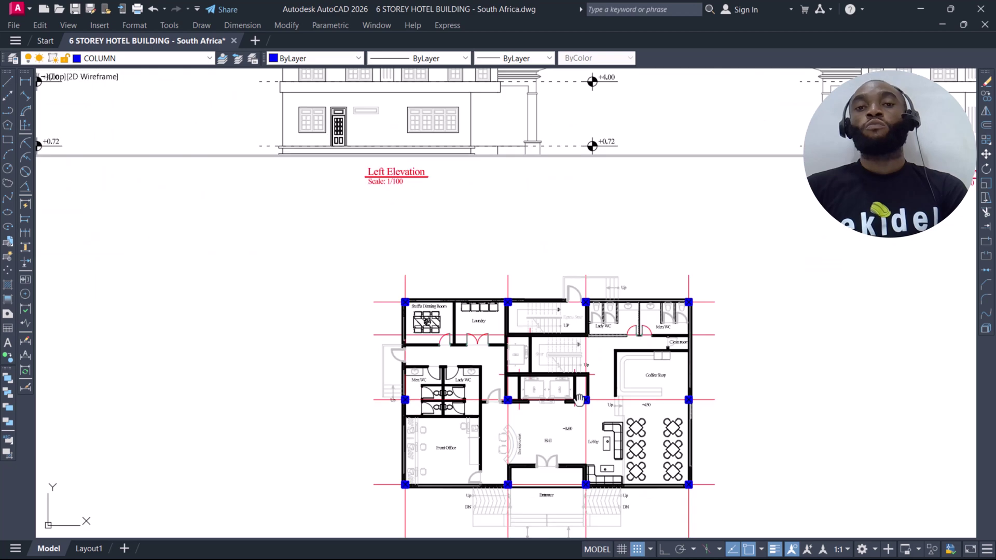
pyautogui.scroll(-3, 579, 400)
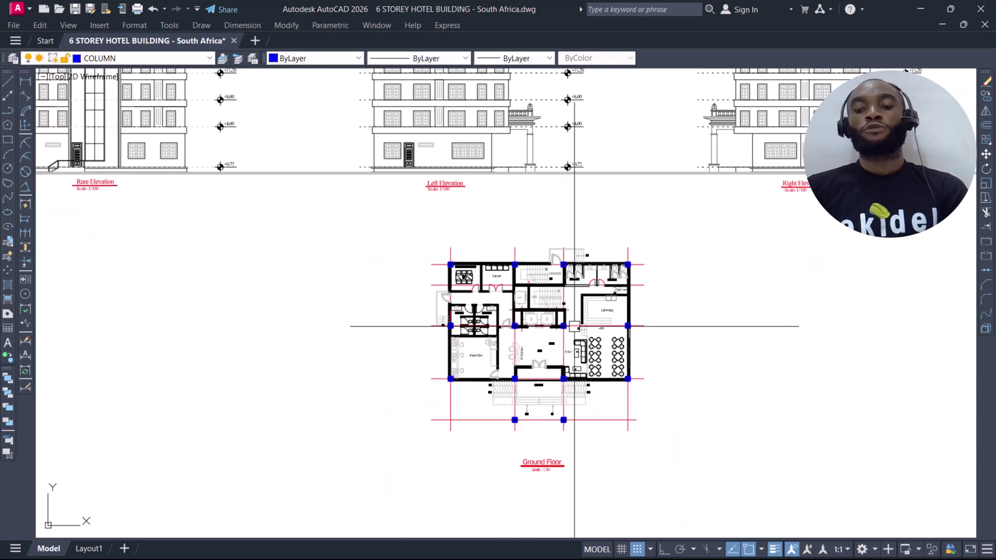
pyautogui.scroll(2, 578, 340)
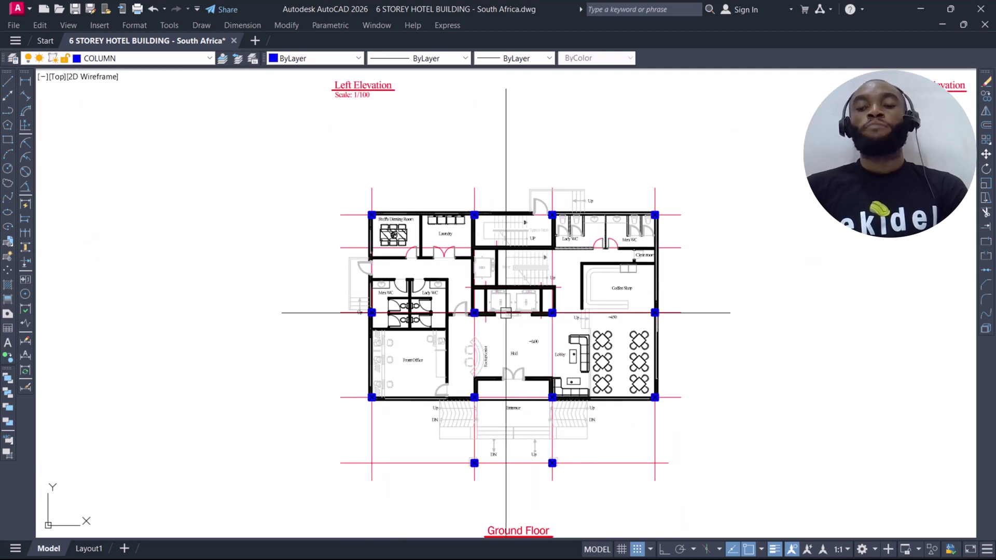
pyautogui.scroll(2, 511, 322)
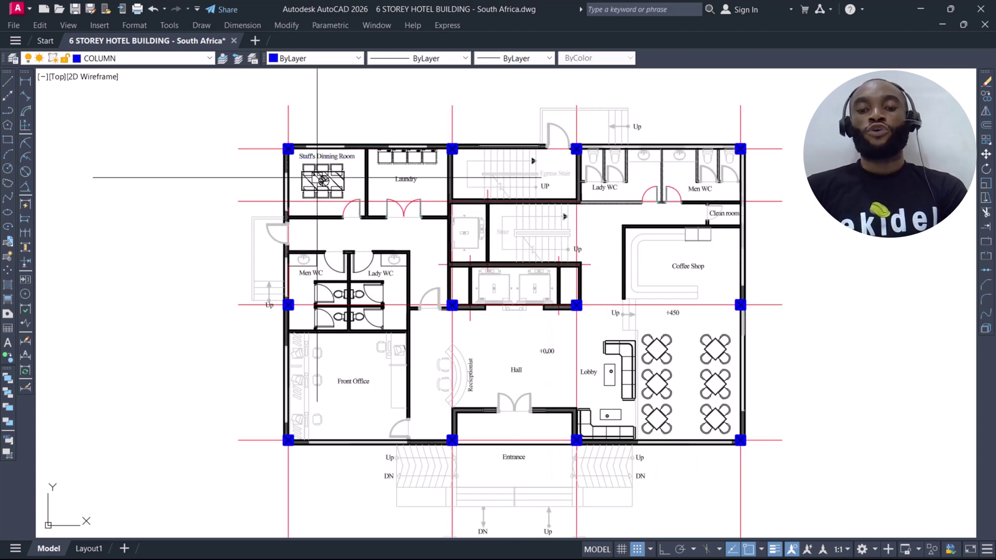
pyautogui.scroll(-2, 317, 177)
pyautogui.scroll(4, 304, 289)
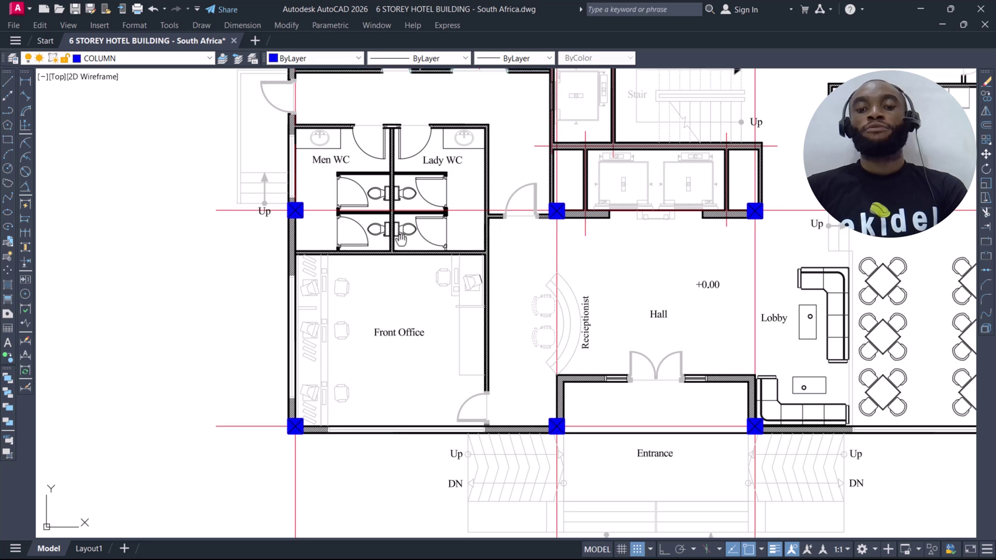
# Recentre the view so the whole ground floor plan and its Ground Floor title fill the screen
pyautogui.moveTo(401, 240); pyautogui.dragTo(346, 298, button='middle')
pyautogui.scroll(-2, 288, 263)
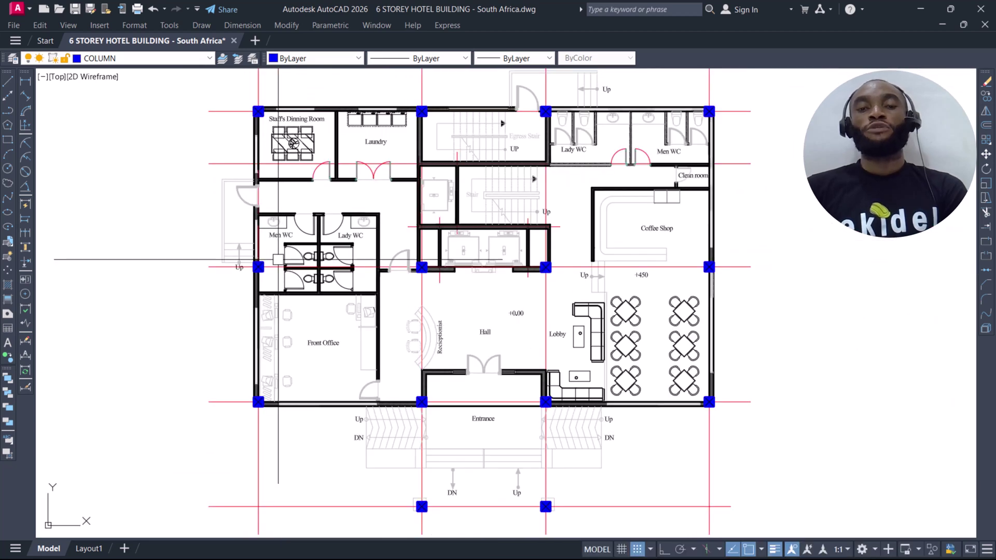
pyautogui.moveTo(326, 178); pyautogui.dragTo(304, 223, button='middle')
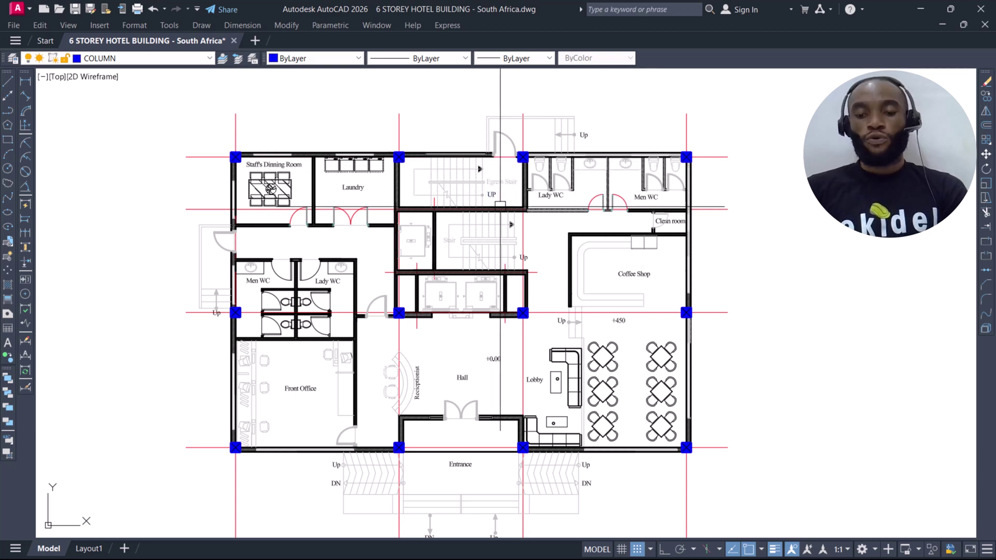
pyautogui.scroll(-2, 482, 215)
pyautogui.moveTo(474, 312); pyautogui.dragTo(477, 273, button='middle')
# Move the Ground Floor title and its Scale : 1/50 note up, just beneath the plan
pyautogui.click(521, 429)
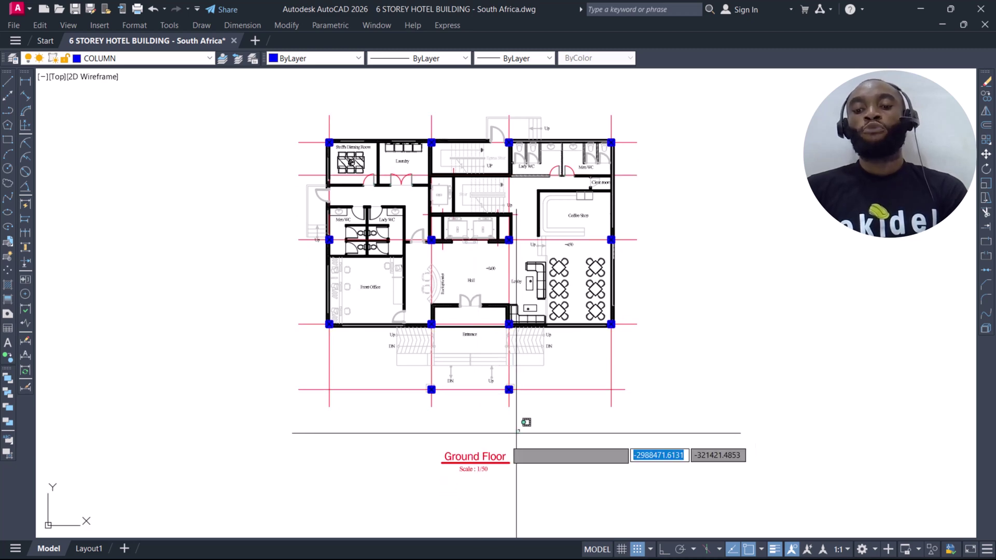
pyautogui.click(483, 475)
pyautogui.write('m')
pyautogui.press('space')
pyautogui.click(581, 474)
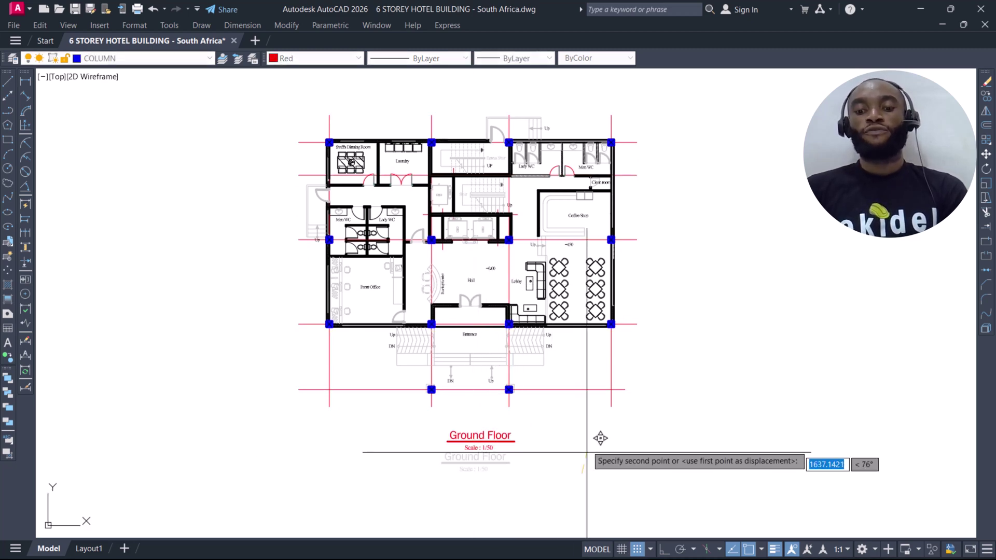
pyautogui.click(581, 440)
pyautogui.scroll(2, 450, 193)
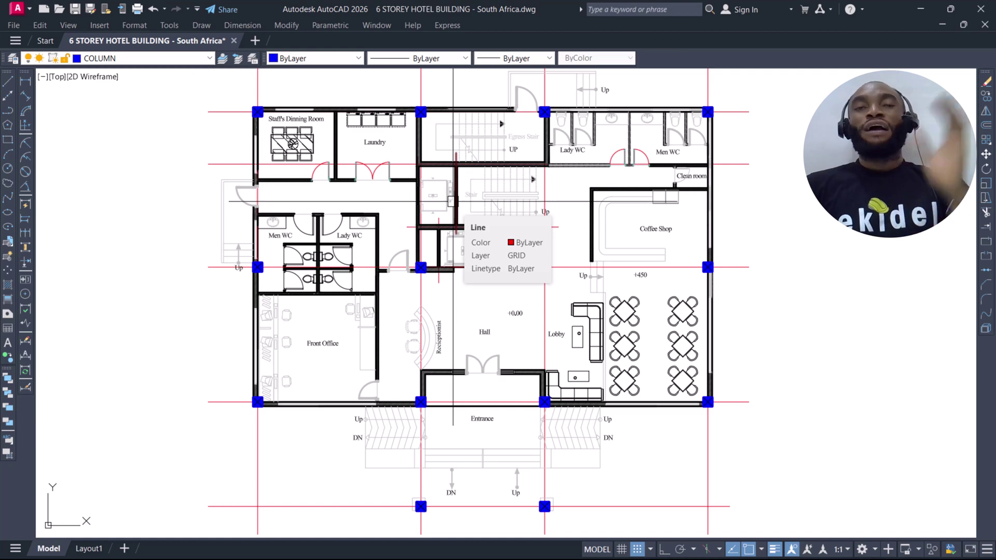
# Pan across the row of elevations and down to the ground floor plan beneath them
pyautogui.scroll(-10, 500, 278)
pyautogui.moveTo(340, 238); pyautogui.dragTo(632, 275, button='middle')
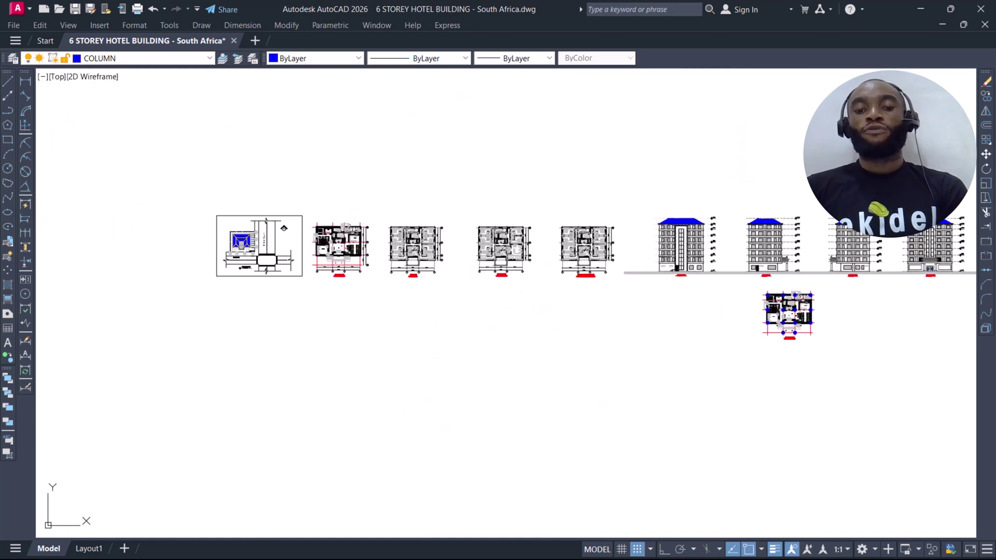
pyautogui.scroll(4, 457, 250)
pyautogui.scroll(-3, 507, 266)
pyautogui.moveTo(507, 266); pyautogui.dragTo(365, 156, button='middle')
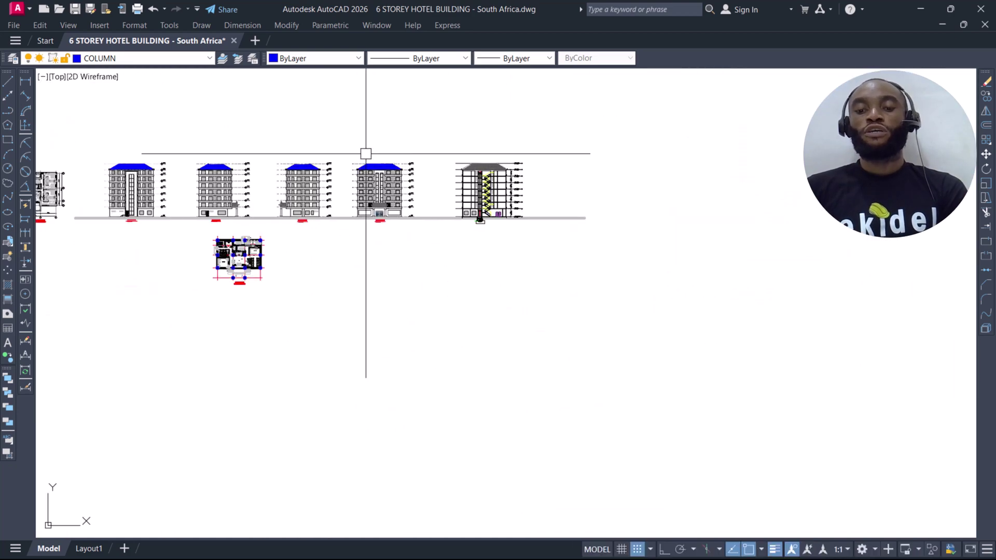
pyautogui.scroll(4, 456, 196)
pyautogui.scroll(2, 448, 164)
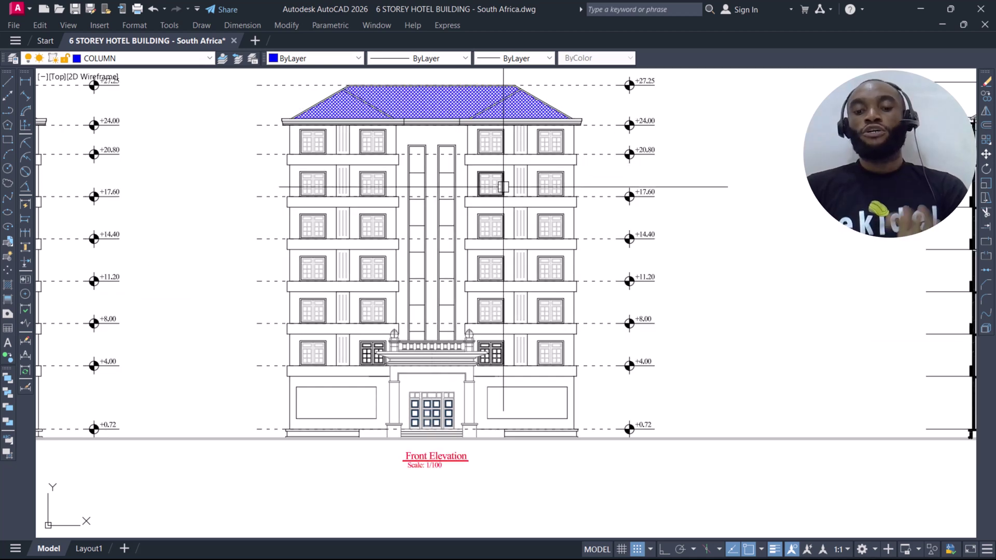
pyautogui.scroll(-3, 415, 207)
pyautogui.moveTo(415, 208); pyautogui.dragTo(473, 208, button='middle')
pyautogui.scroll(-2, 473, 207)
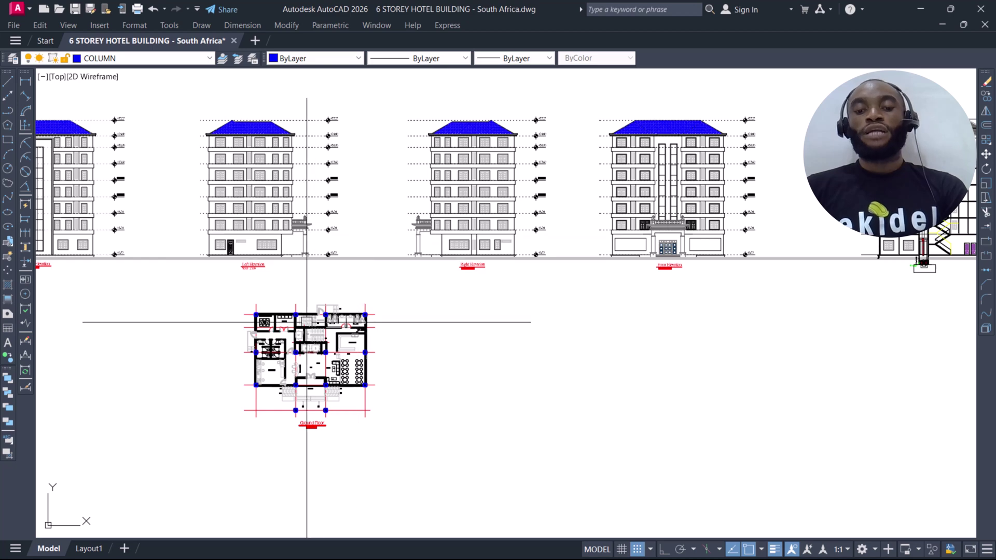
pyautogui.scroll(4, 301, 329)
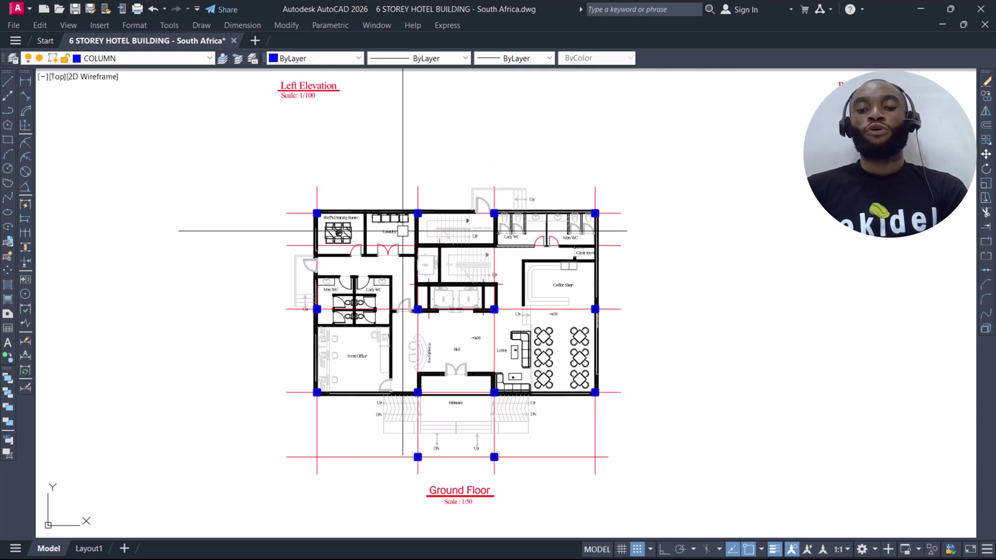
pyautogui.scroll(4, 501, 383)
pyautogui.scroll(-8, 503, 361)
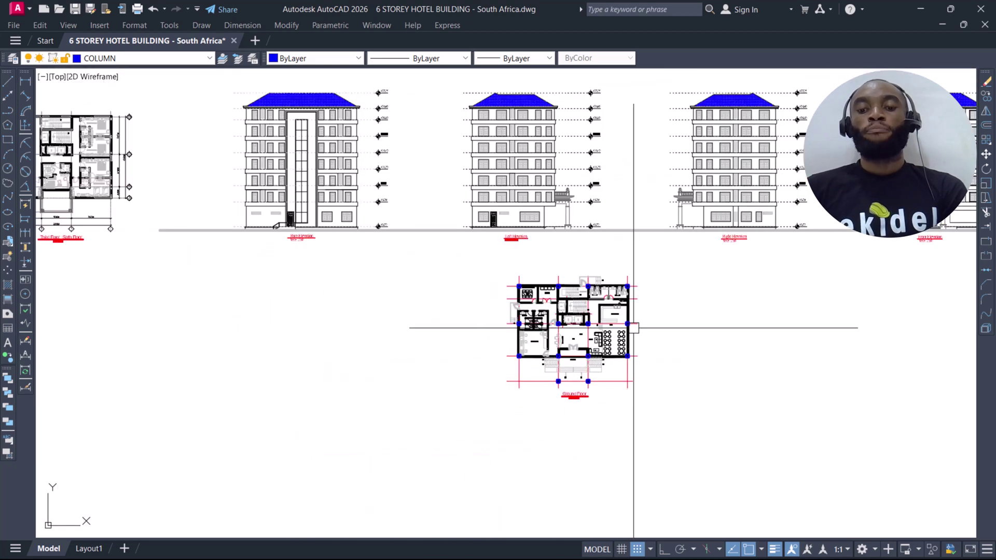
# Survey the upper-floor plans, showing the full Third Floor – Sixth Floor plan
pyautogui.moveTo(266, 251); pyautogui.dragTo(515, 244, button='middle')
pyautogui.scroll(5, 213, 284)
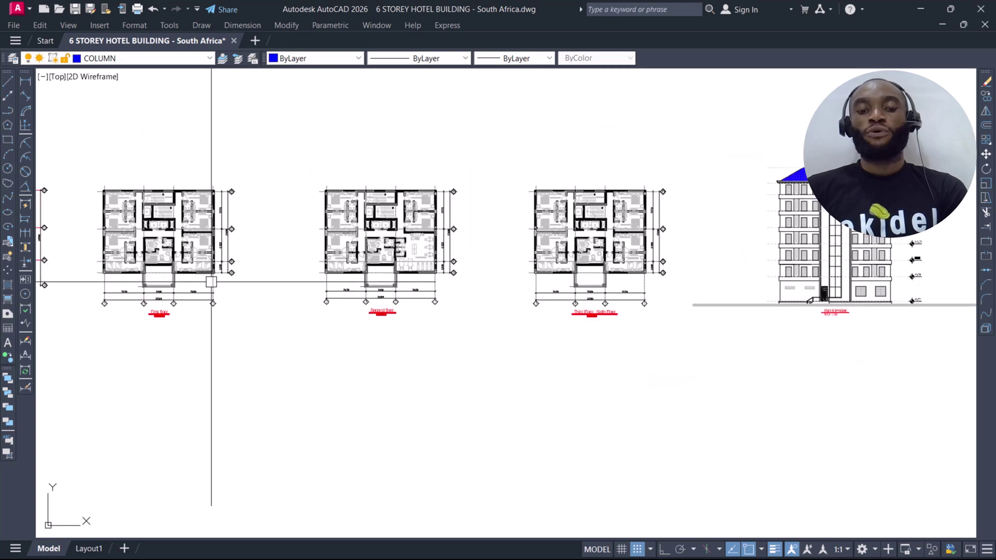
pyautogui.scroll(-5, 453, 296)
pyautogui.scroll(5, 362, 305)
pyautogui.scroll(-4, 362, 305)
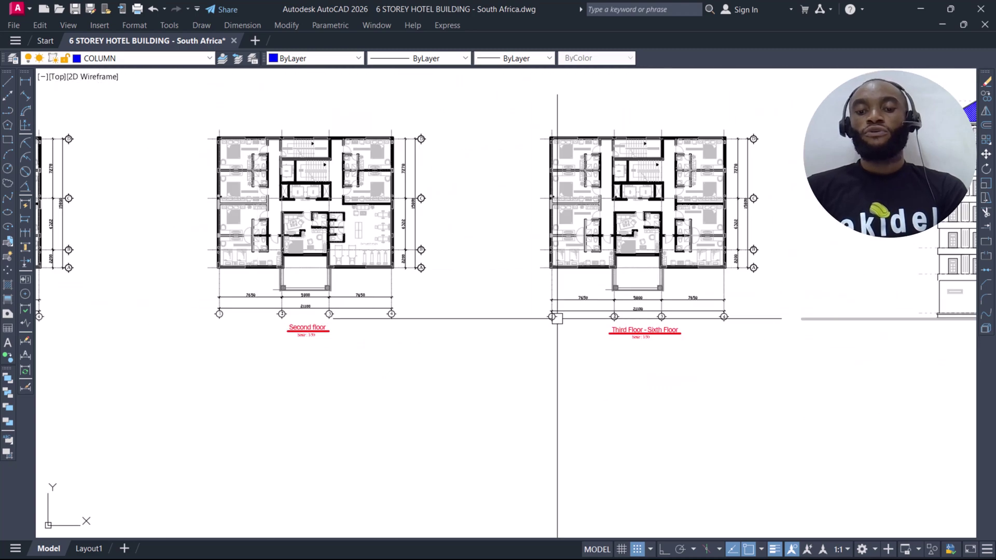
pyautogui.scroll(4, 658, 318)
pyautogui.moveTo(615, 331); pyautogui.dragTo(387, 489, button='middle')
pyautogui.scroll(-3, 404, 375)
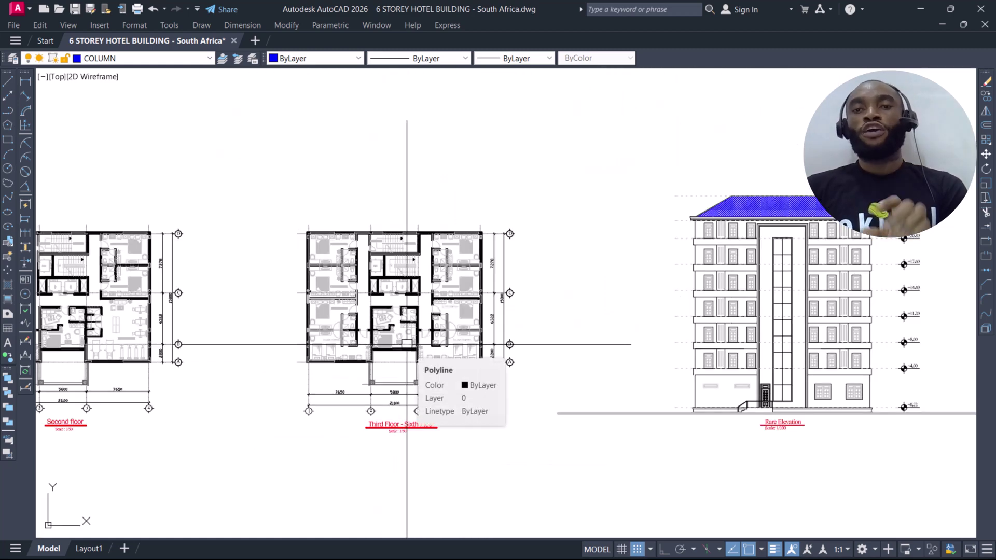
pyautogui.scroll(-5, 422, 344)
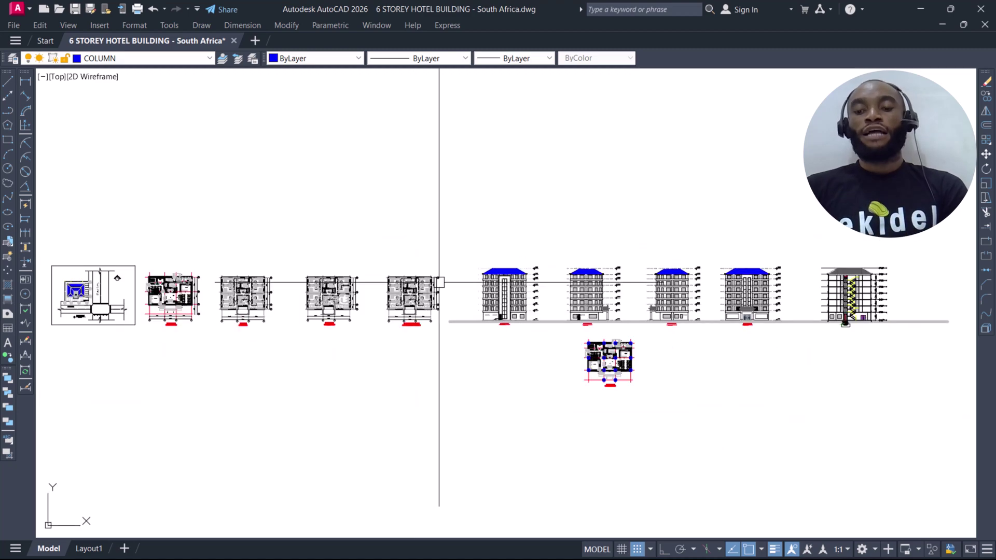
pyautogui.scroll(12, 612, 386)
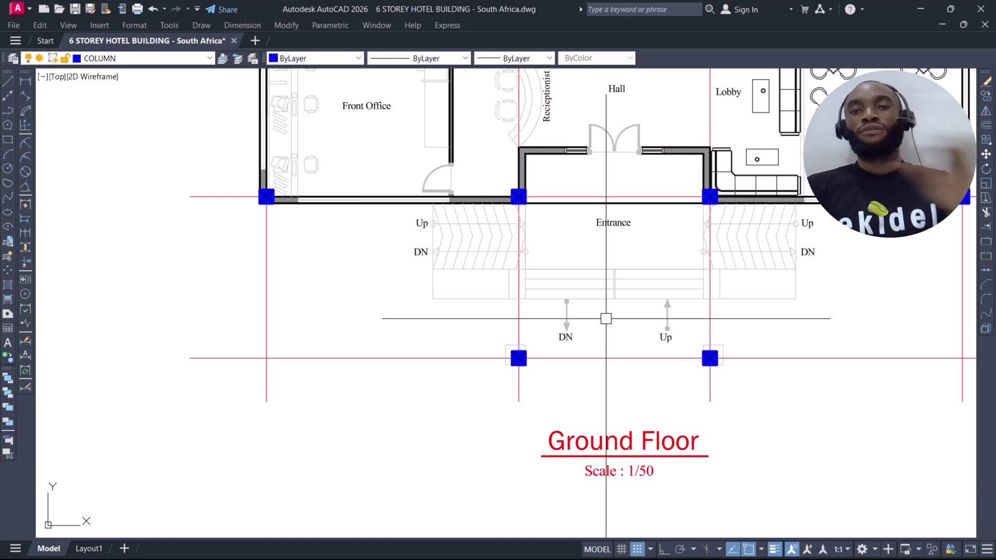
pyautogui.scroll(-6, 560, 327)
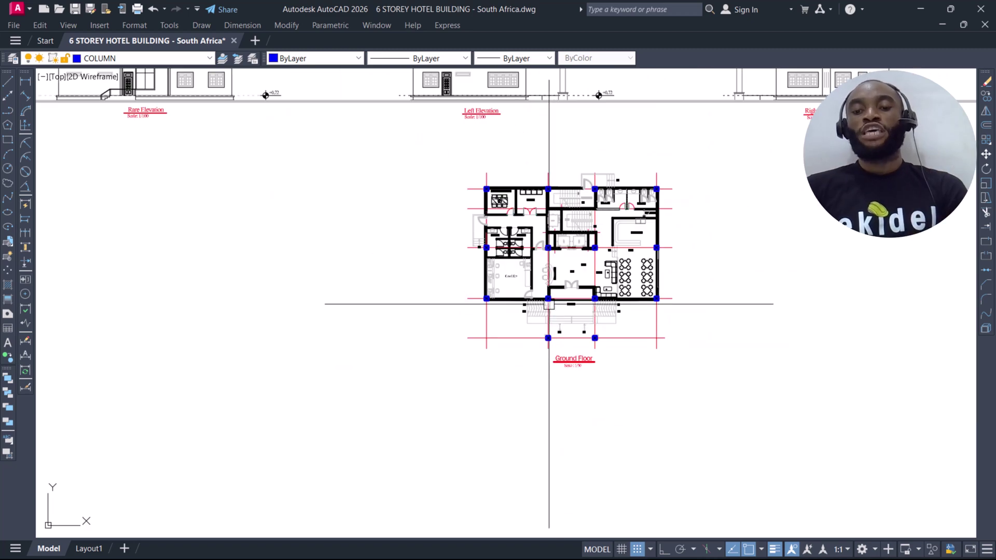
# Check the Left and Right Elevations, then re-centre the ground floor plan
pyautogui.moveTo(549, 303); pyautogui.dragTo(444, 466, button='middle')
pyautogui.scroll(4, 466, 191)
pyautogui.scroll(-2, 438, 222)
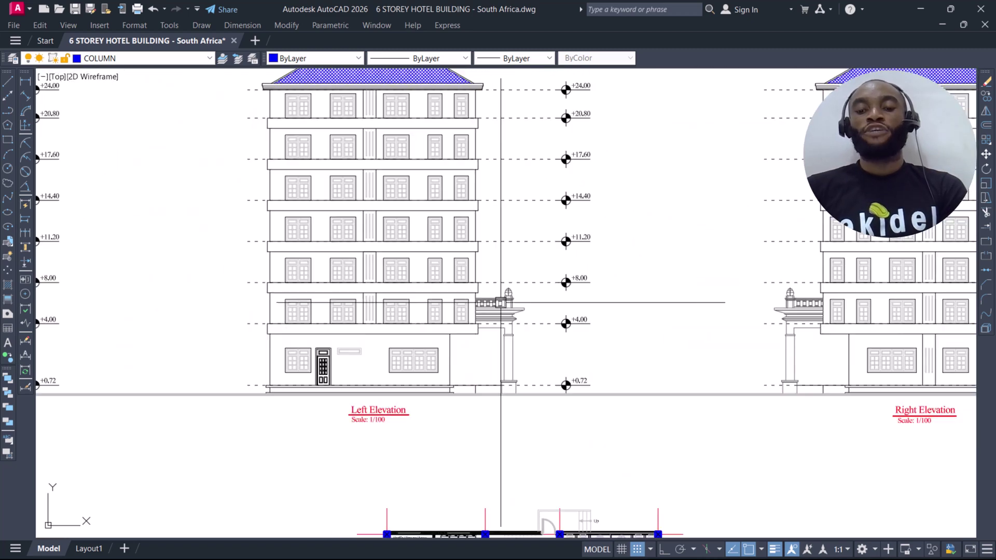
pyautogui.scroll(2, 473, 305)
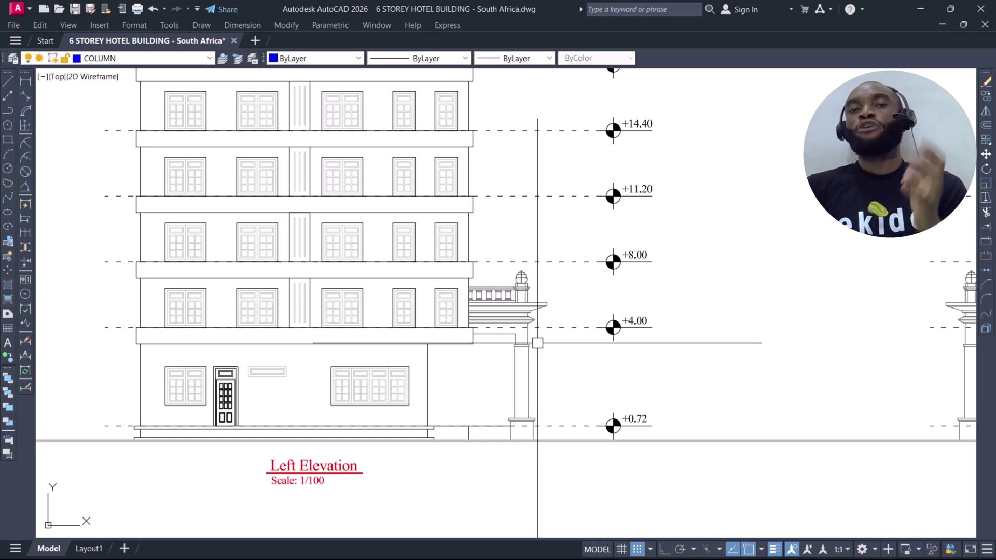
pyautogui.scroll(-5, 538, 343)
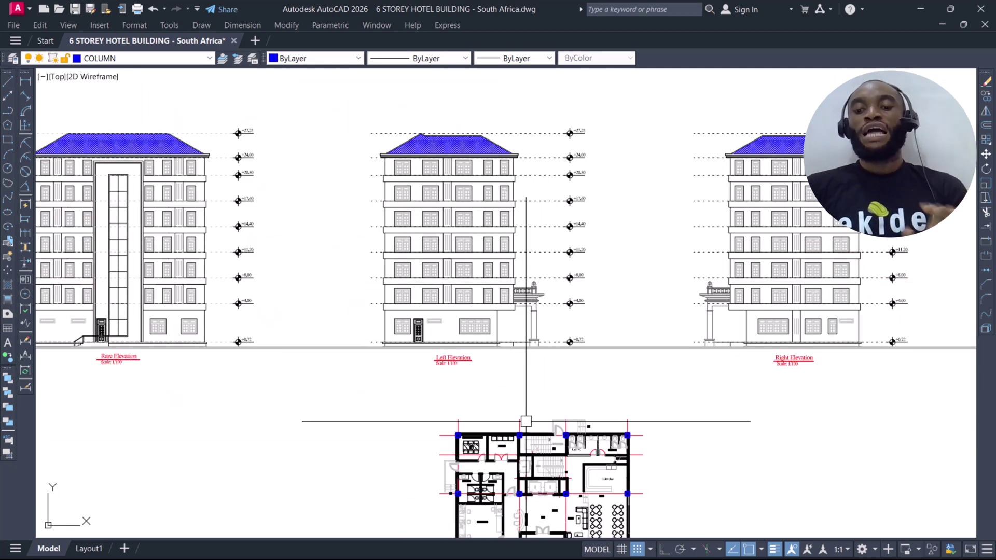
pyautogui.moveTo(525, 420); pyautogui.dragTo(534, 280, button='middle')
pyautogui.scroll(3, 537, 340)
pyautogui.scroll(2, 537, 340)
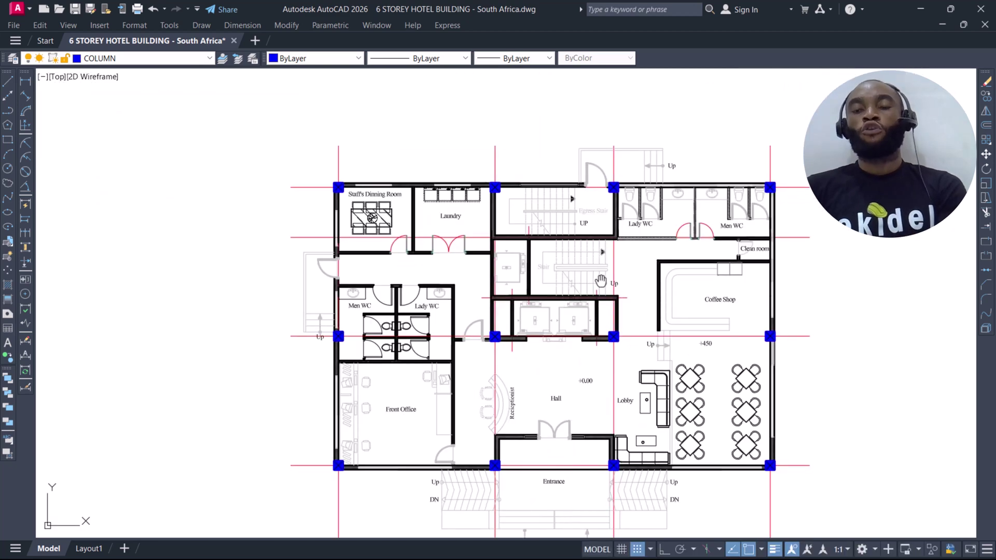
pyautogui.moveTo(537, 340); pyautogui.dragTo(452, 334, button='middle')
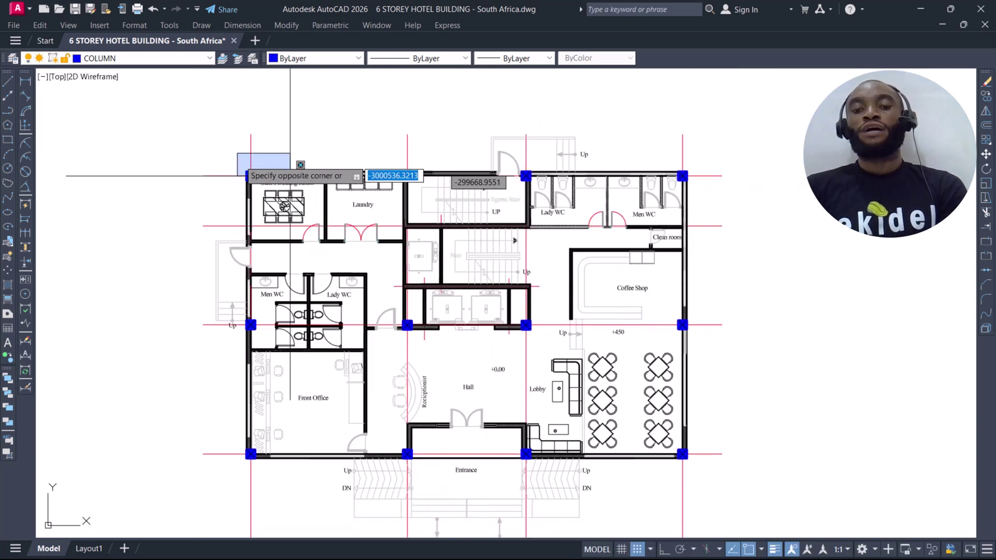
pyautogui.scroll(-6, 291, 181)
# Pan up and across to the hotel's front elevation
pyautogui.moveTo(495, 172); pyautogui.dragTo(521, 294, button='middle')
pyautogui.moveTo(723, 129); pyautogui.dragTo(568, 177, button='middle')
pyautogui.scroll(6, 569, 171)
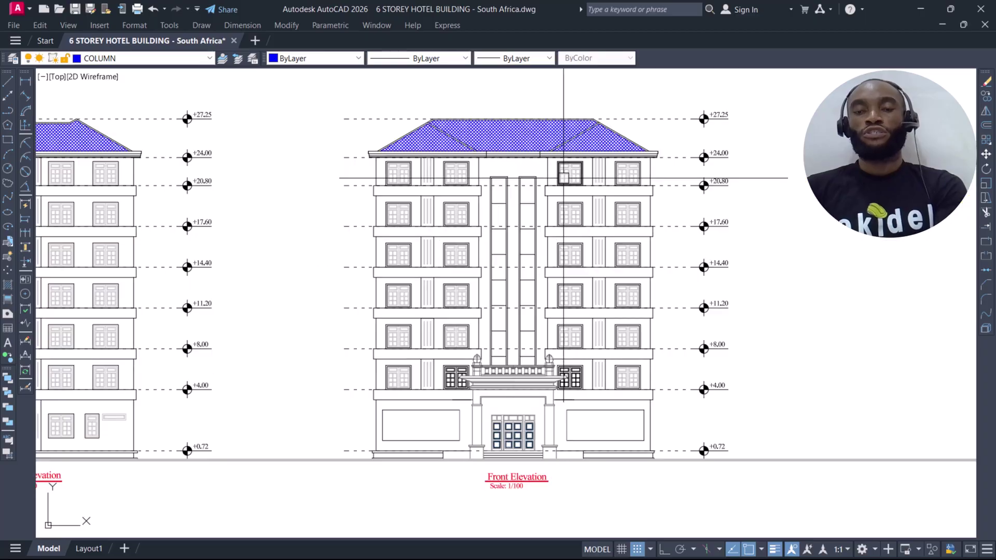
pyautogui.scroll(-4, 570, 356)
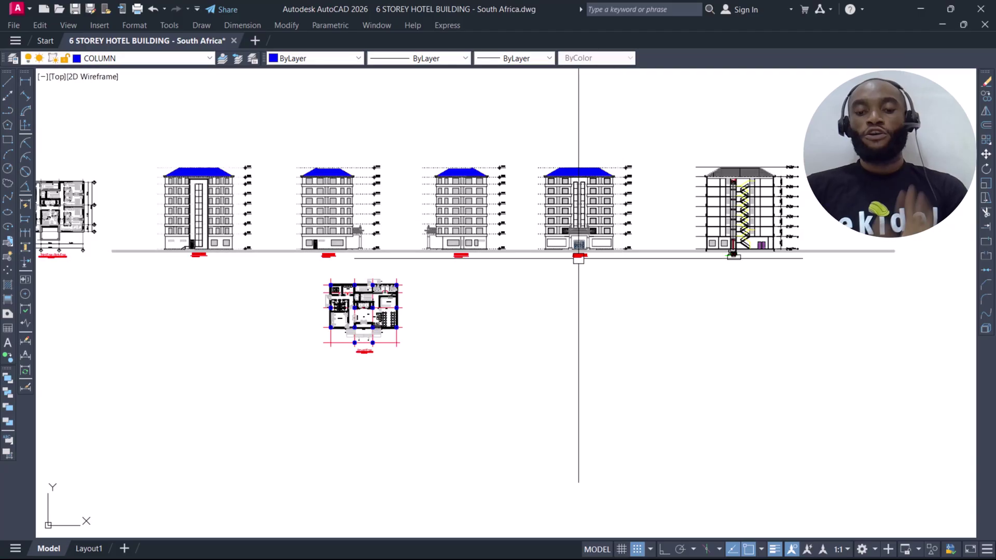
# Pick the top-left blue column and use Select Similar to grab all matching columns
pyautogui.scroll(4, 364, 304)
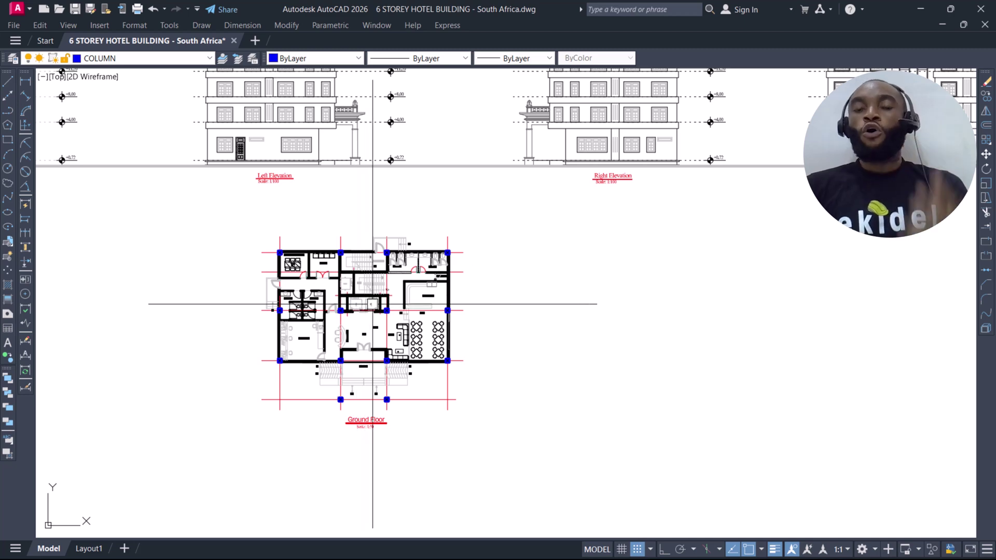
pyautogui.scroll(2, 372, 299)
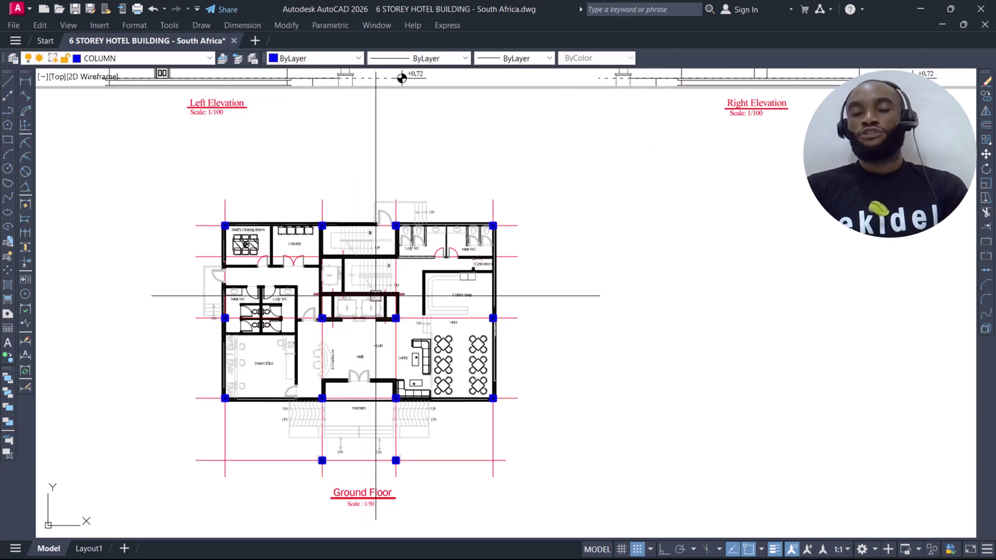
pyautogui.scroll(-2, 377, 296)
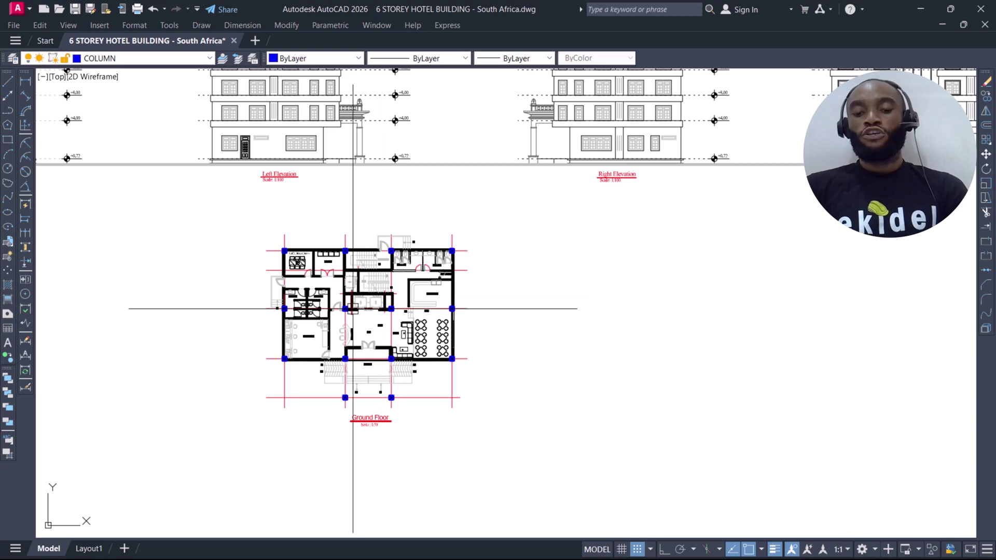
pyautogui.scroll(2, 354, 279)
pyautogui.scroll(5, 259, 250)
pyautogui.scroll(3, 262, 250)
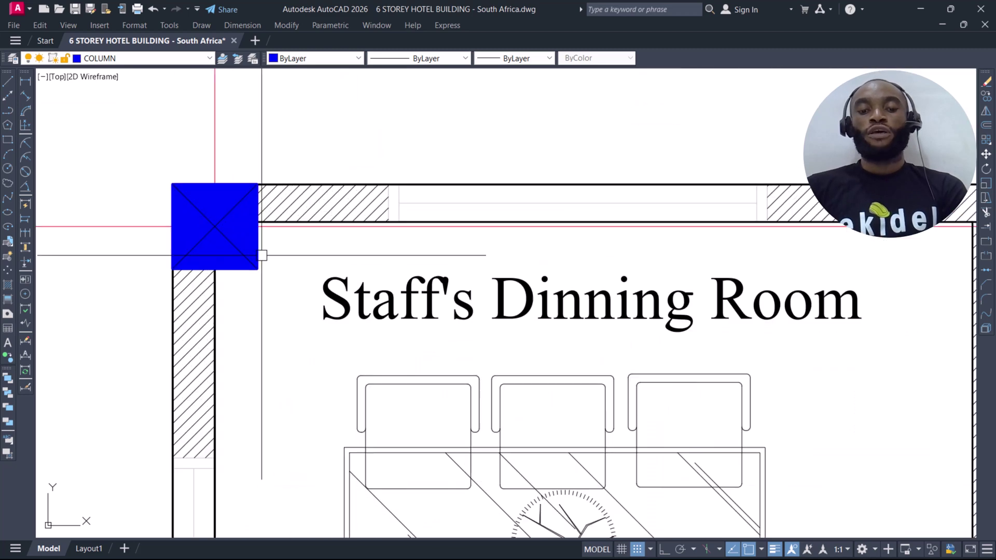
pyautogui.click(248, 263)
pyautogui.scroll(2, 259, 195)
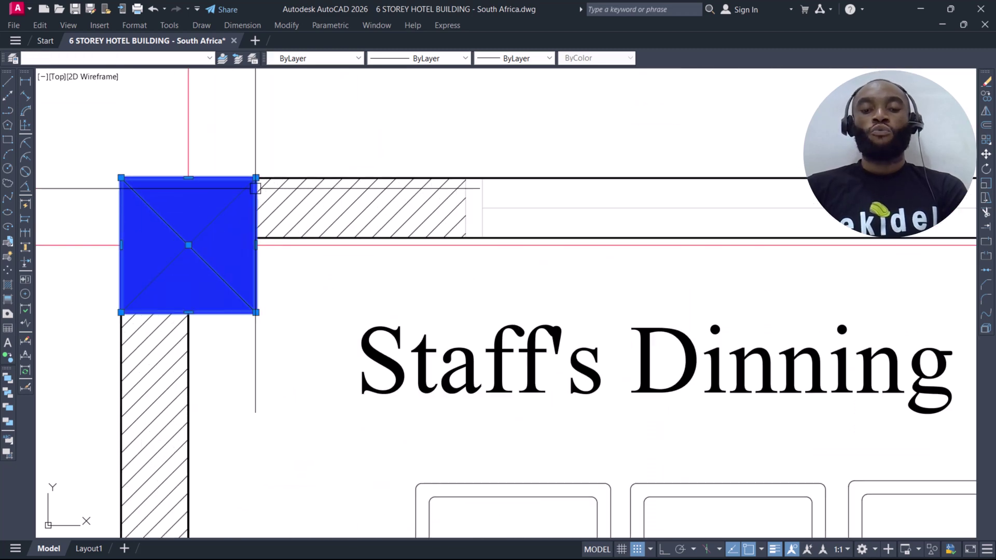
pyautogui.rightClick(264, 145)
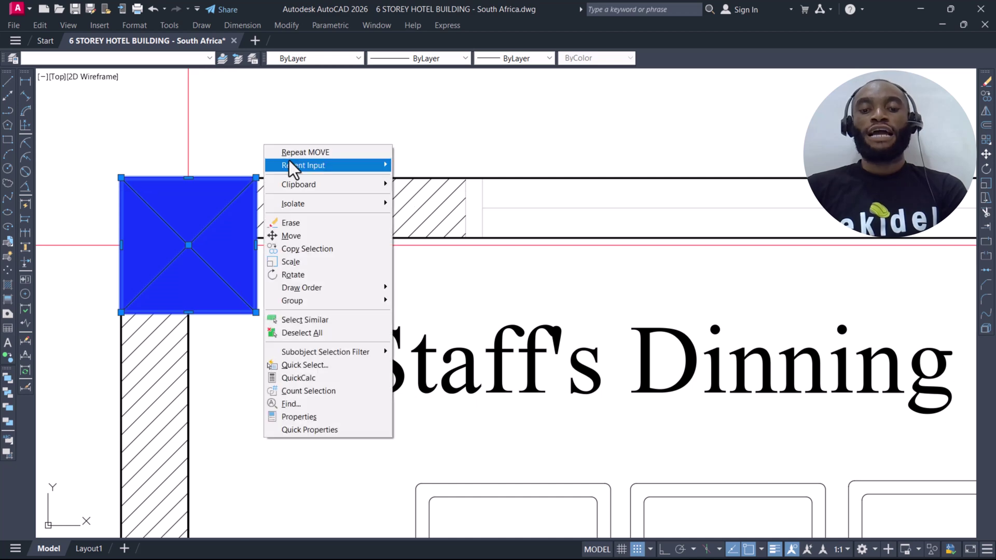
pyautogui.click(320, 319)
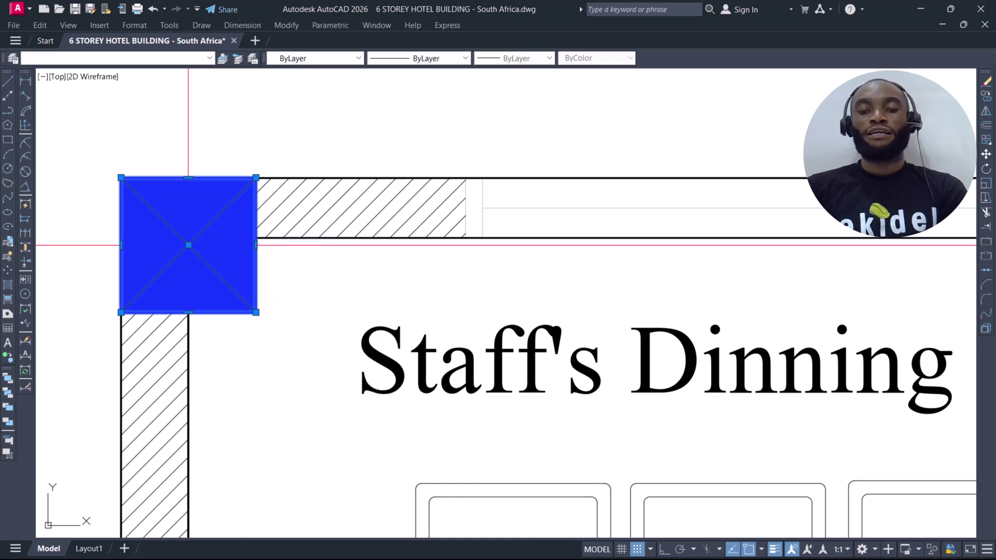
pyautogui.scroll(-6, 320, 320)
pyautogui.scroll(-1, 366, 223)
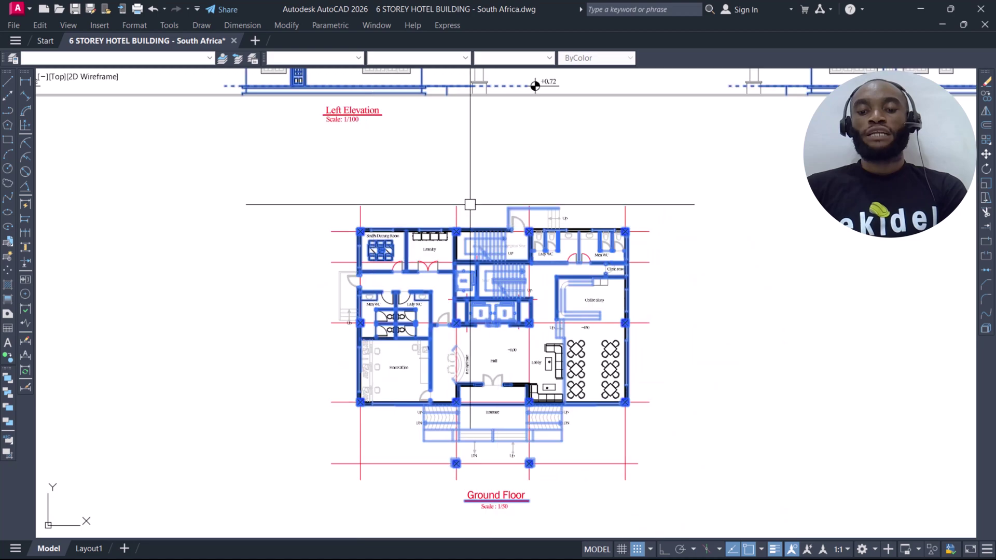
pyautogui.scroll(2, 520, 241)
# Clear the selection, window-select a corner column, and Select Similar again for every column
pyautogui.press('Escape')
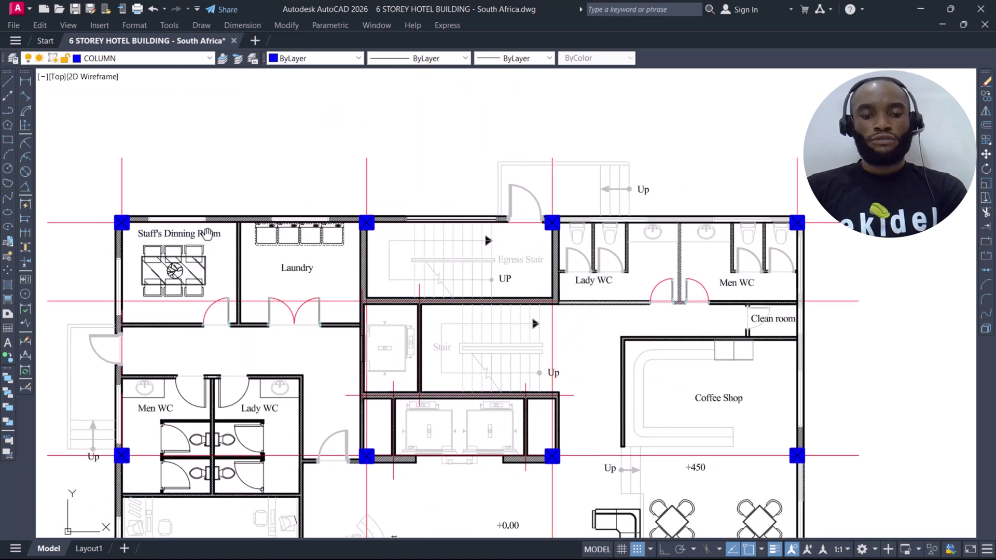
pyautogui.scroll(6, 422, 274)
pyautogui.click(421, 274)
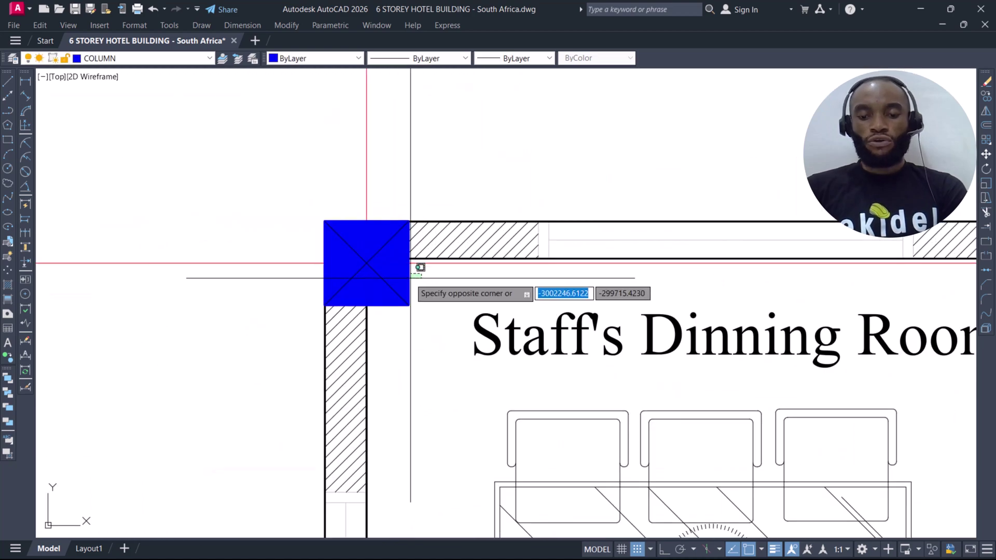
pyautogui.click(410, 267)
pyautogui.rightClick(427, 279)
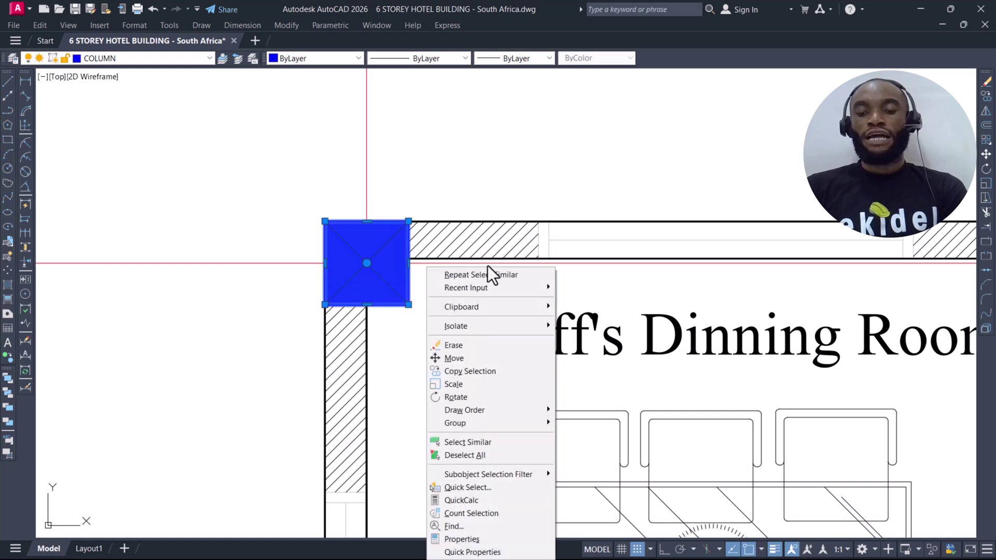
pyautogui.click(474, 442)
pyautogui.scroll(-6, 409, 354)
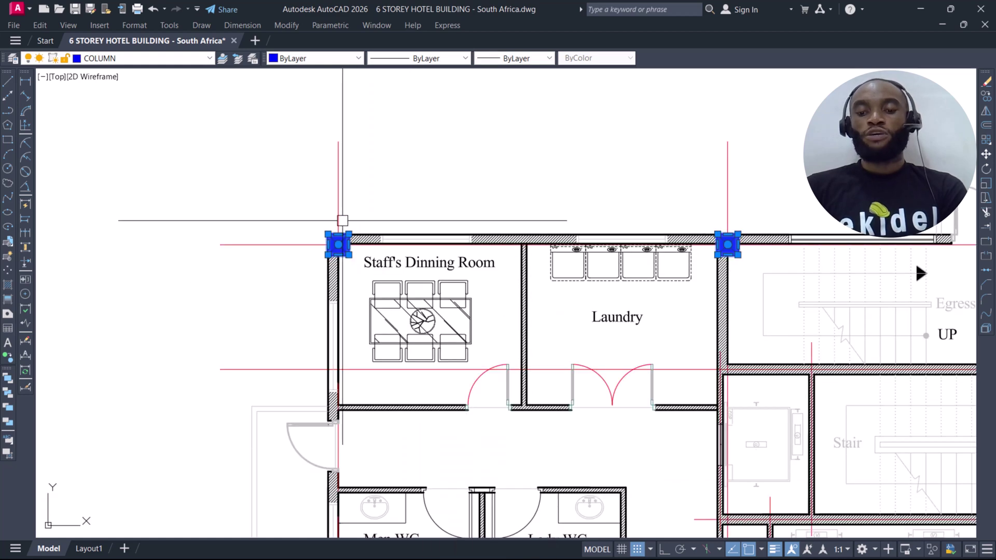
pyautogui.scroll(-4, 427, 217)
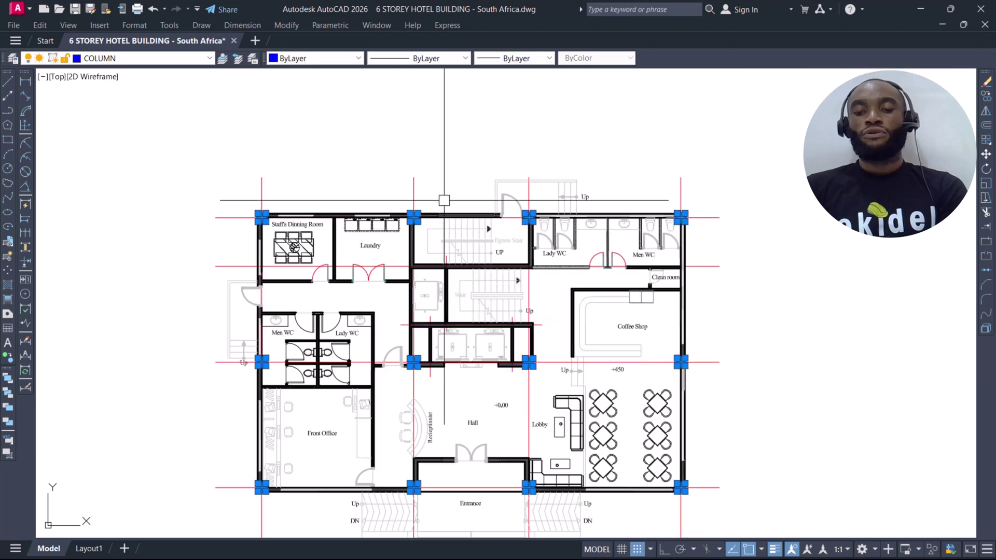
pyautogui.scroll(-2, 427, 216)
pyautogui.scroll(8, 418, 223)
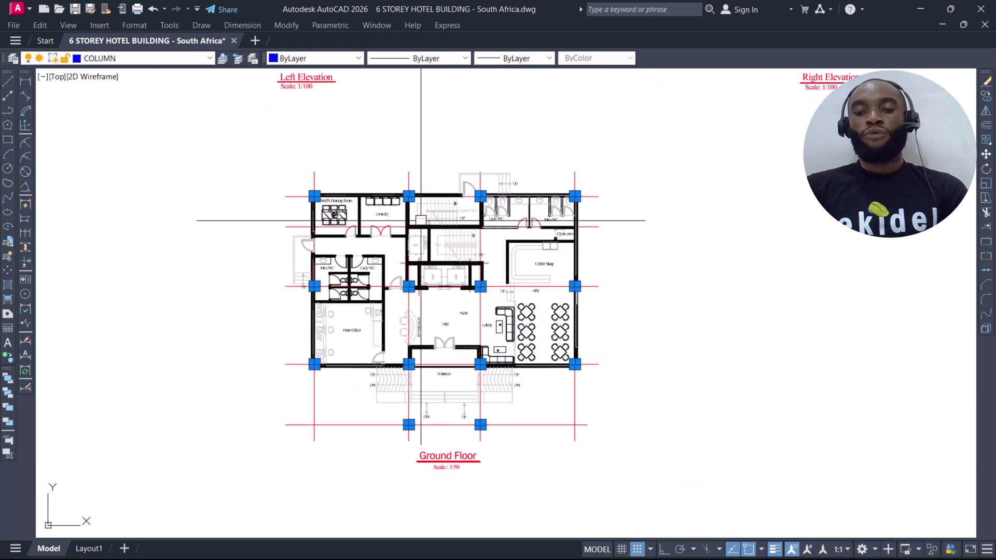
pyautogui.scroll(4, 415, 209)
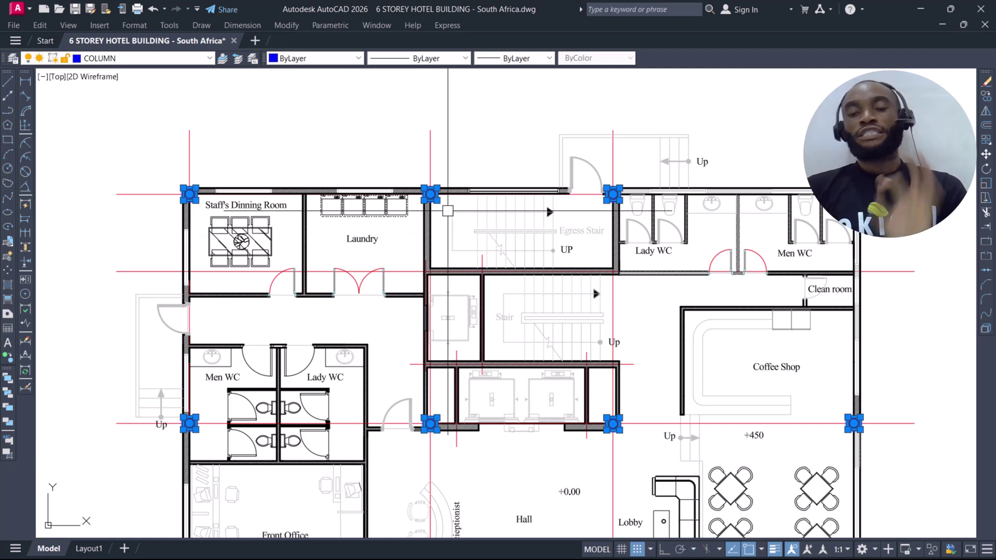
# Start SCALE on the selected columns and zoom in to the lift-core wall corner for the base point
pyautogui.scroll(2, 534, 213)
pyautogui.scroll(-2, 499, 186)
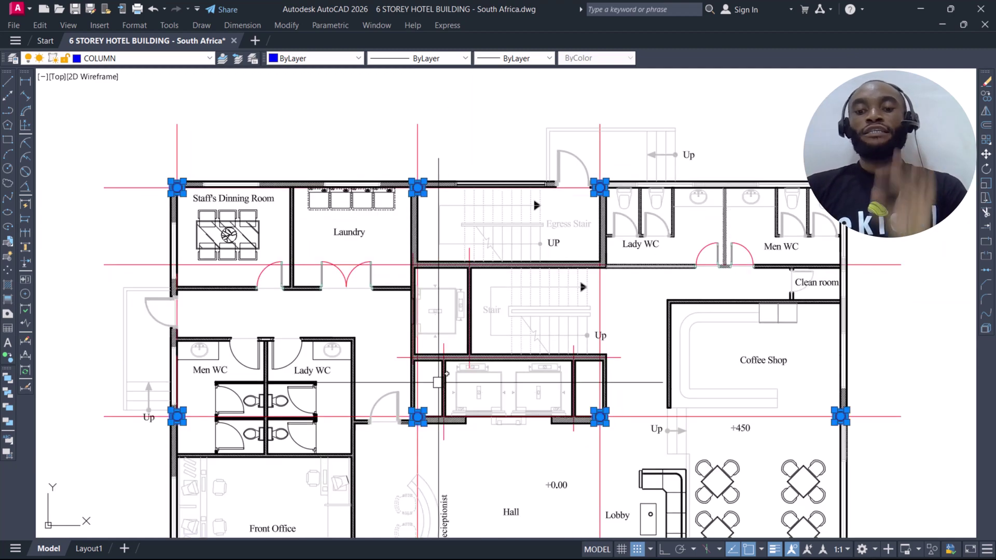
pyautogui.scroll(4, 471, 398)
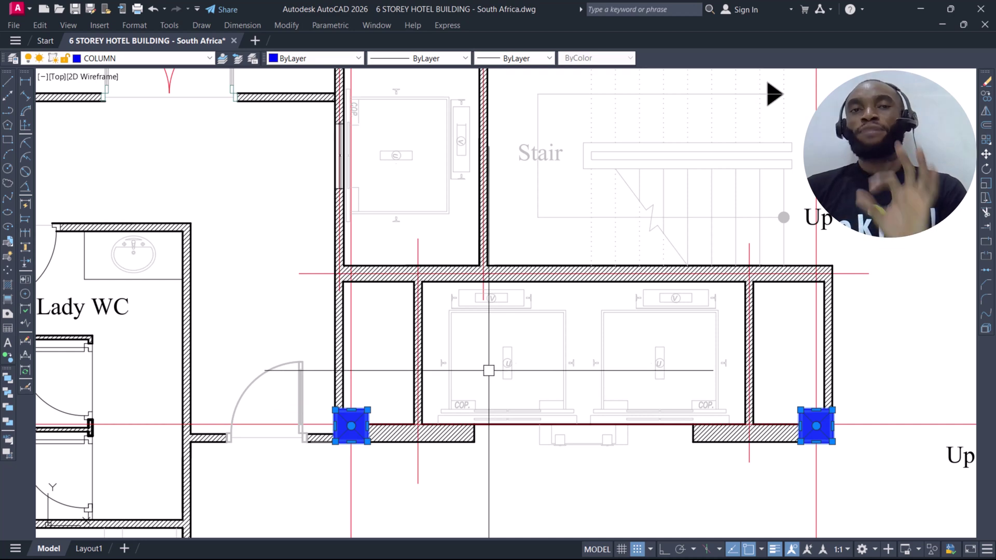
pyautogui.scroll(-3, 487, 367)
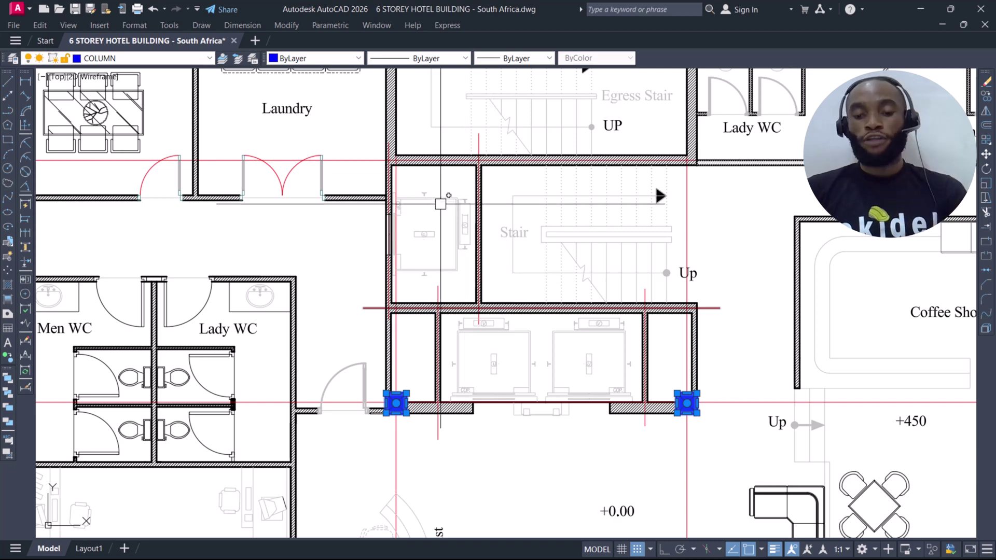
pyautogui.scroll(2, 440, 204)
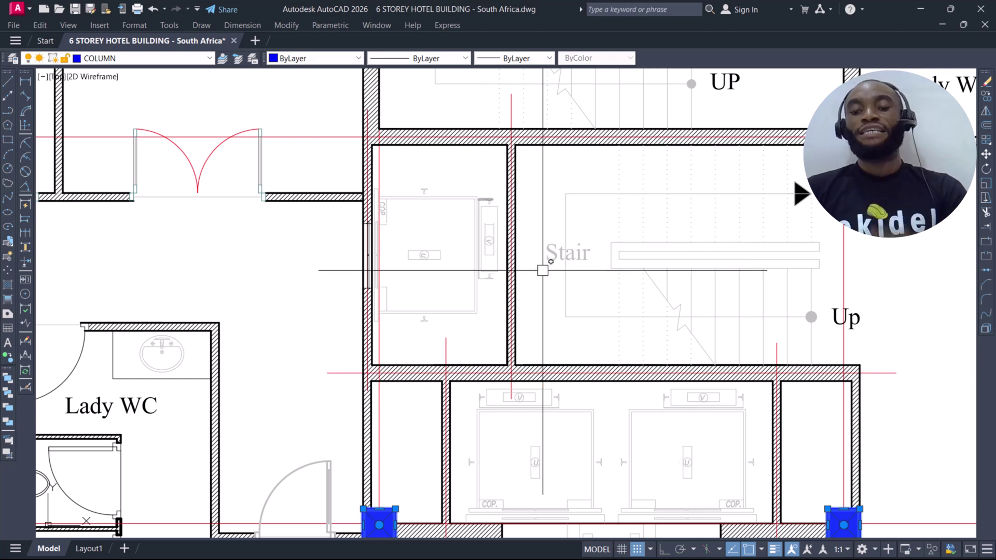
pyautogui.scroll(-4, 542, 270)
pyautogui.scroll(7, 508, 332)
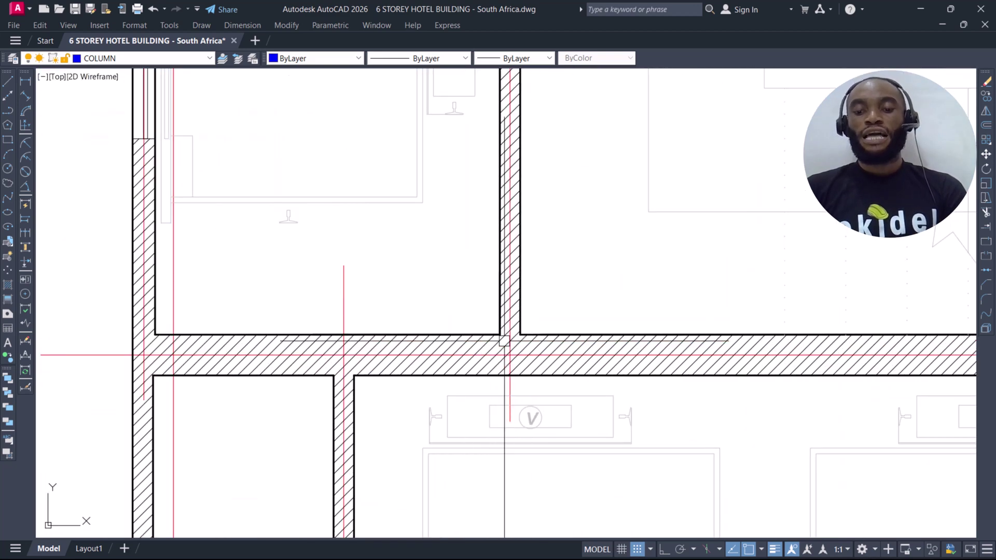
pyautogui.scroll(-5, 493, 338)
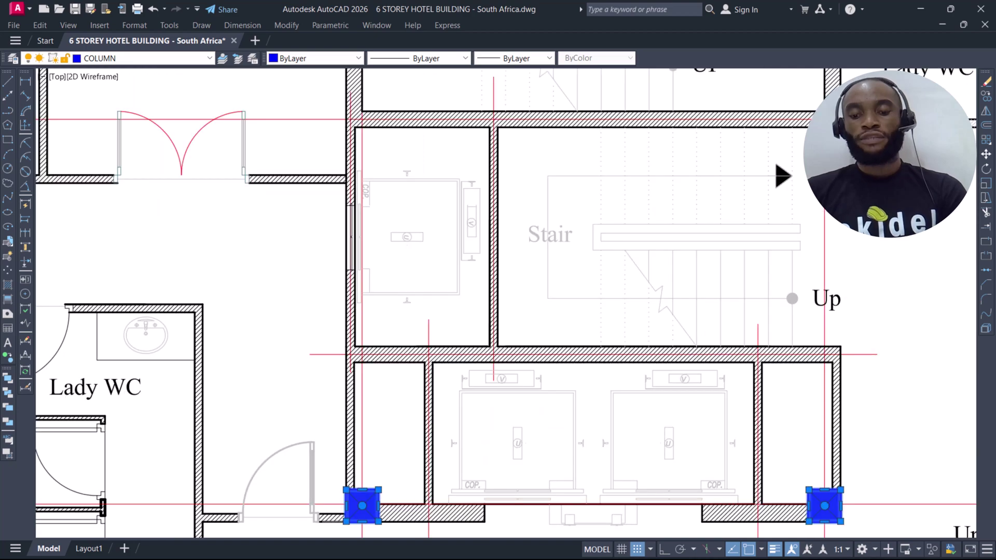
pyautogui.press('Return')
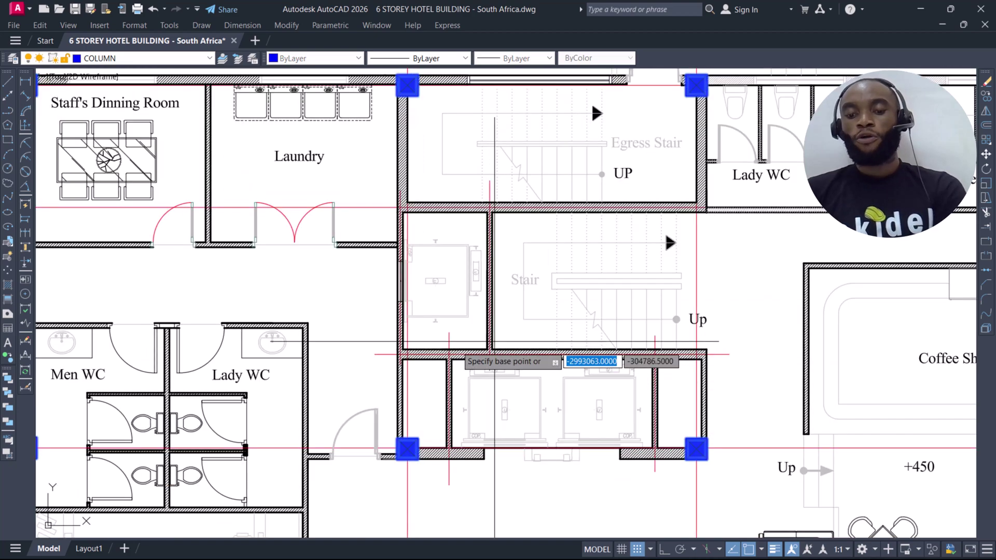
pyautogui.scroll(5, 489, 351)
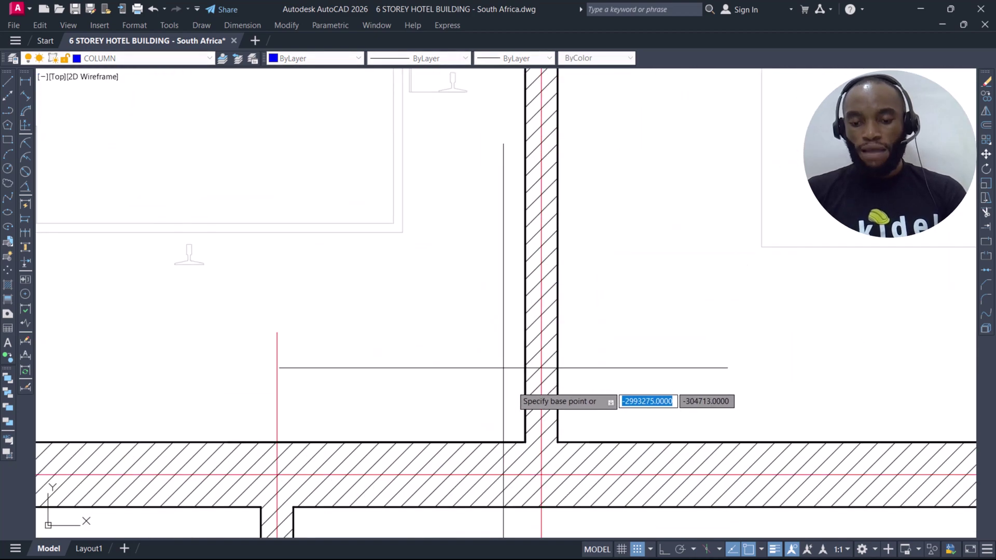
pyautogui.scroll(2, 530, 442)
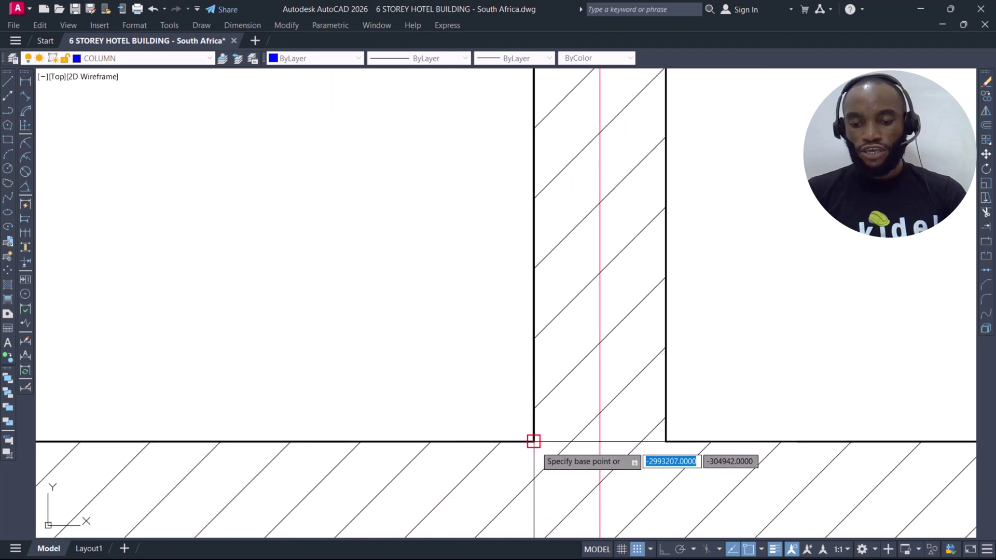
pyautogui.scroll(2, 533, 441)
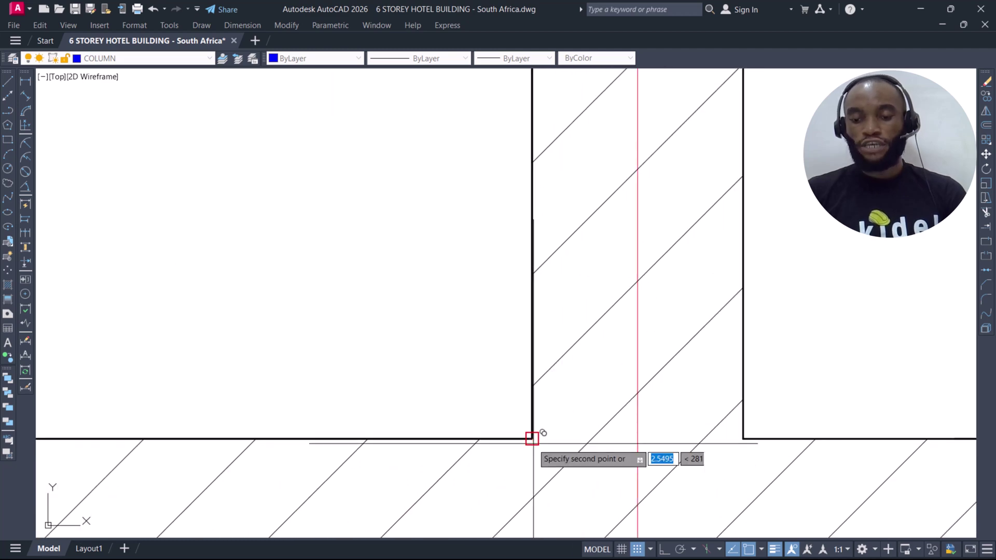
pyautogui.scroll(-5, 531, 439)
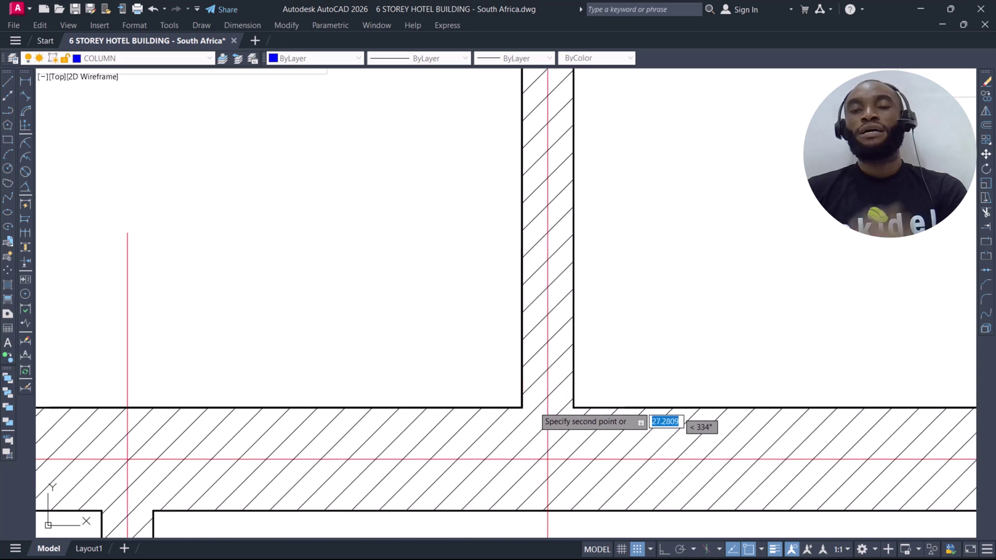
pyautogui.scroll(-8, 539, 438)
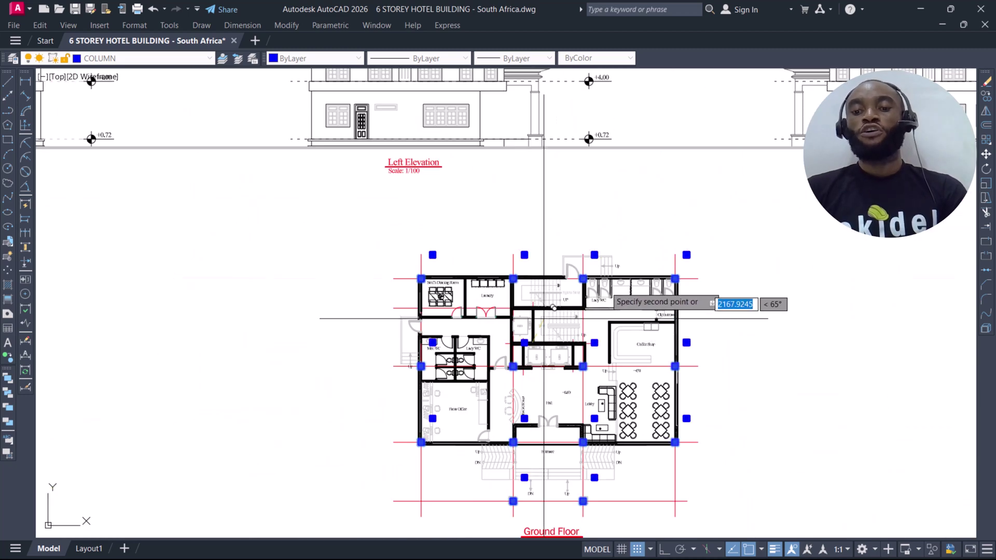
# Pan across the other floor plans and back to the ground and first floor plans
pyautogui.scroll(-4, 544, 318)
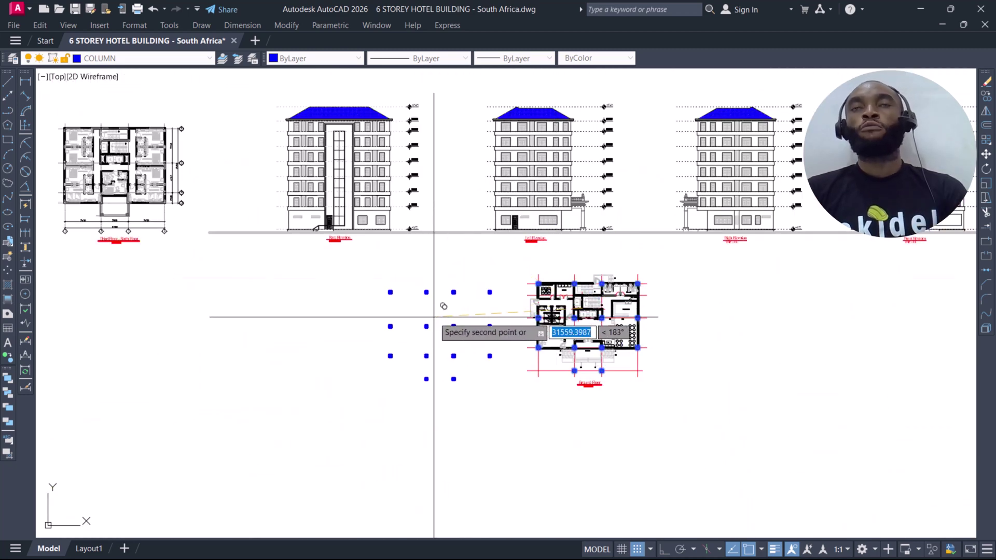
pyautogui.moveTo(271, 255); pyautogui.dragTo(694, 335, button='middle')
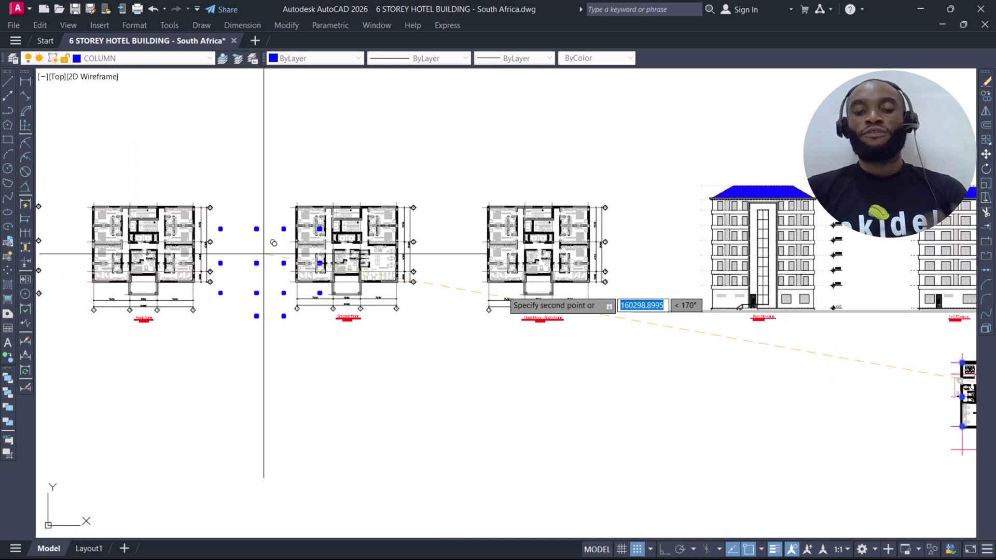
pyautogui.moveTo(312, 280); pyautogui.dragTo(618, 303, button='middle')
pyautogui.scroll(2, 456, 283)
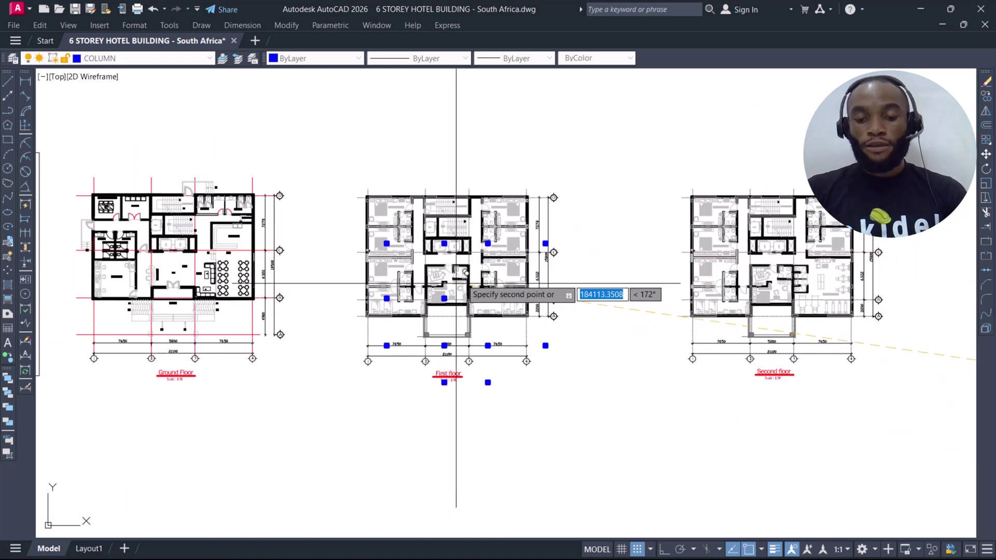
pyautogui.scroll(4, 155, 339)
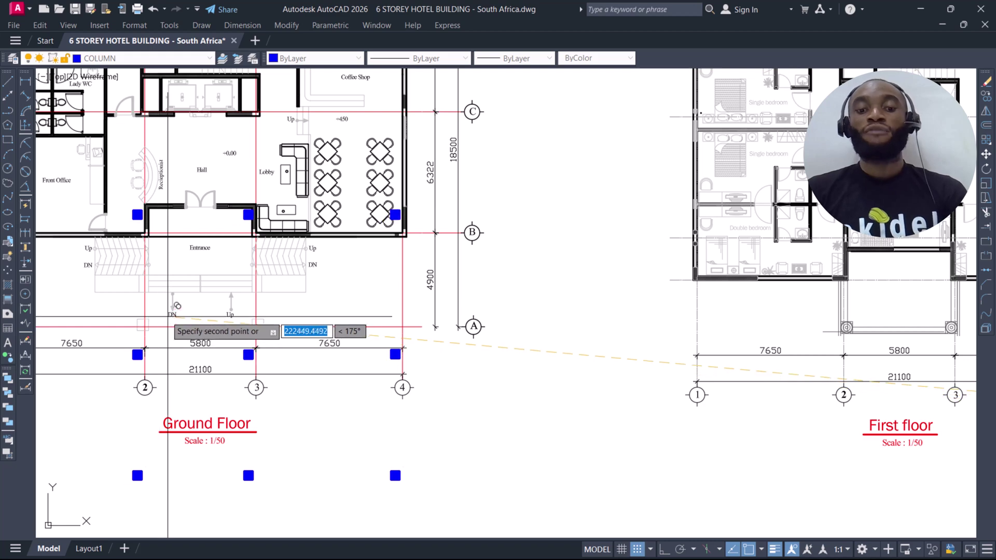
pyautogui.scroll(-4, 173, 312)
pyautogui.scroll(4, 466, 237)
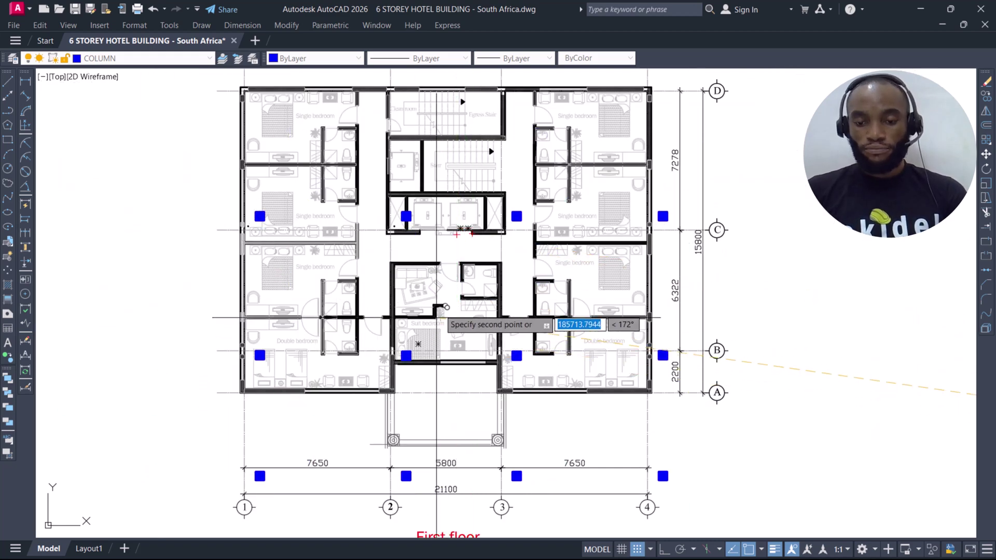
# Zoom in and out over the floor plans to inspect where the column copy would land
pyautogui.scroll(6, 464, 231)
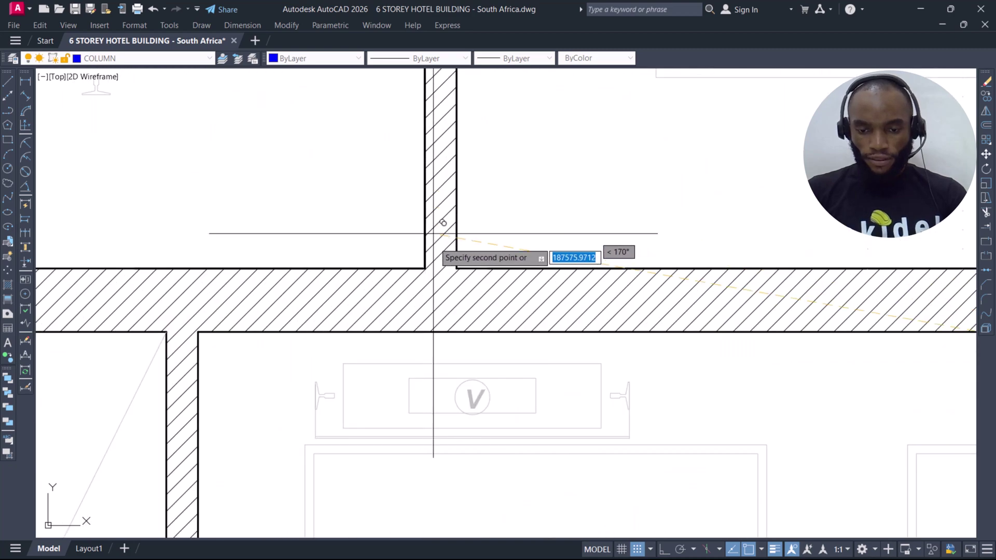
pyautogui.scroll(10, 433, 233)
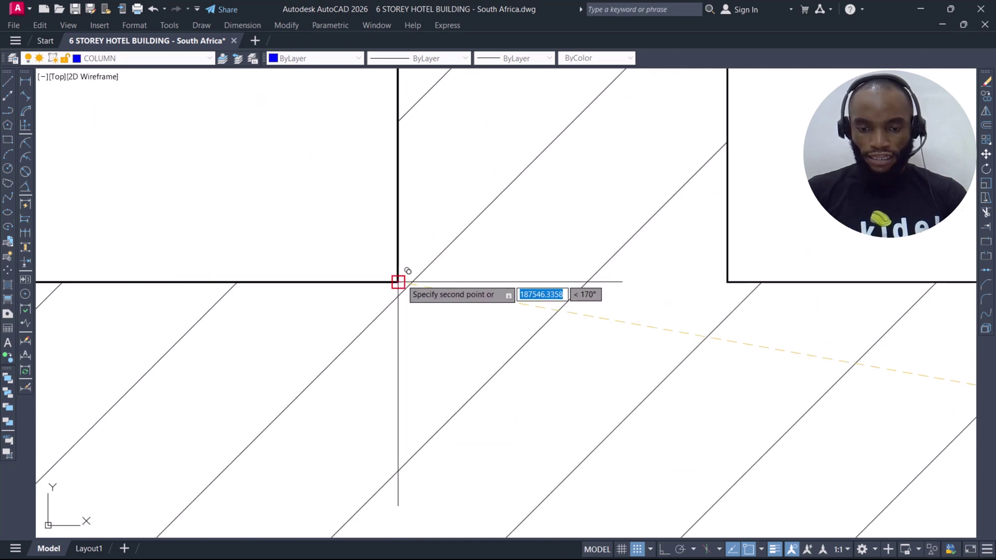
pyautogui.scroll(-12, 401, 280)
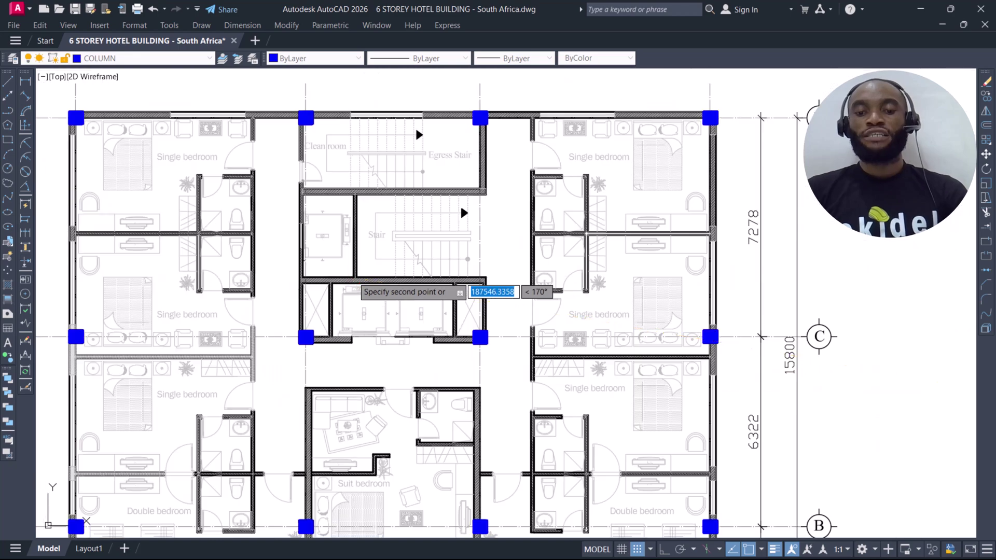
pyautogui.scroll(-5, 470, 273)
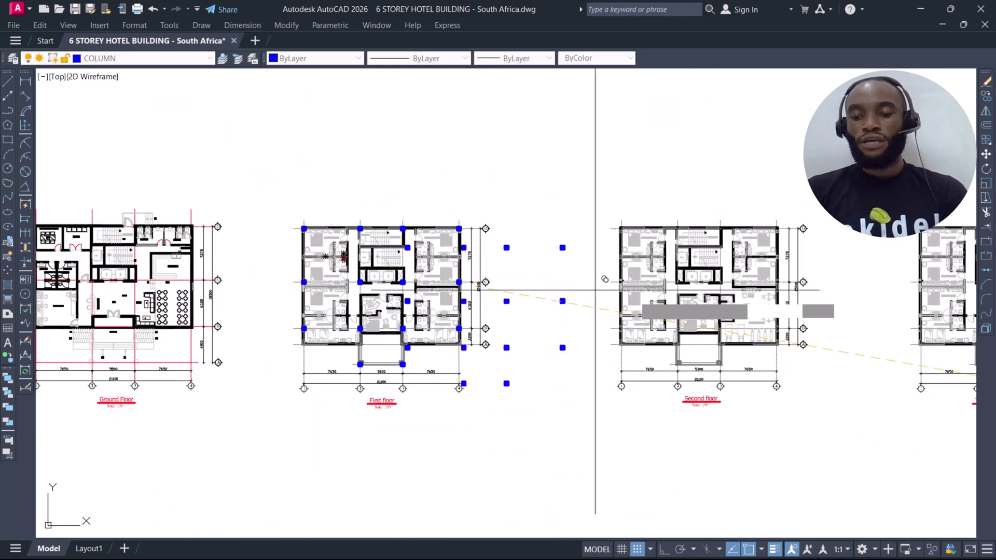
pyautogui.scroll(12, 775, 284)
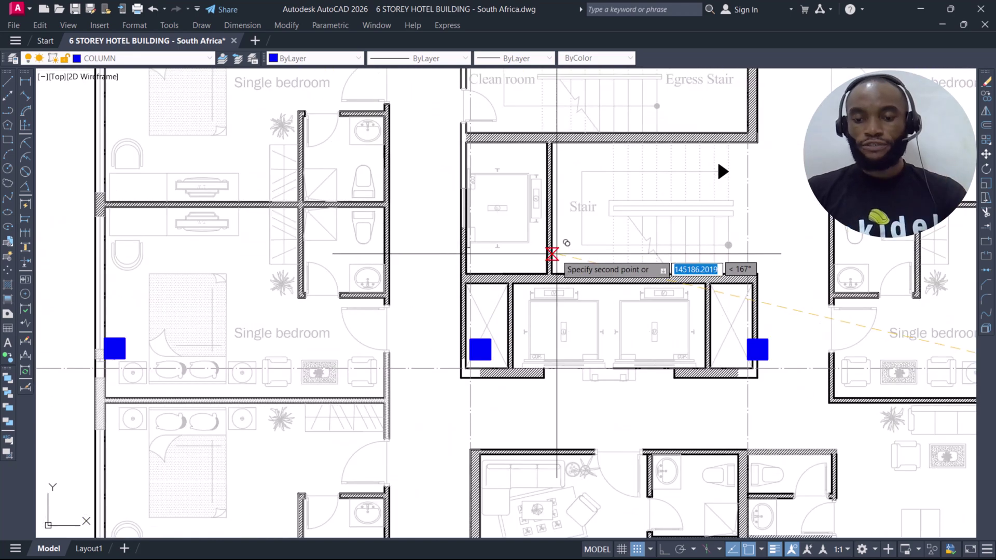
pyautogui.scroll(10, 568, 284)
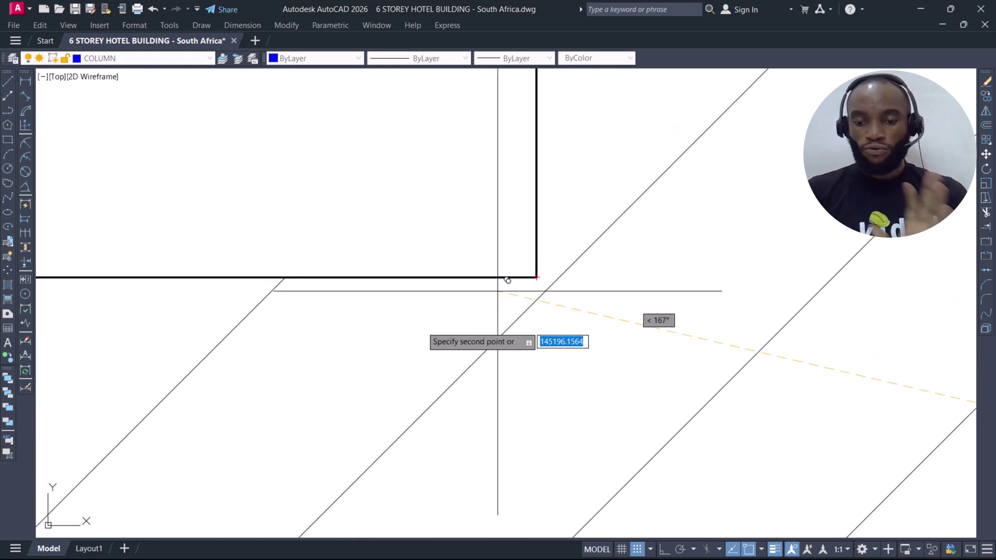
pyautogui.scroll(-8, 507, 280)
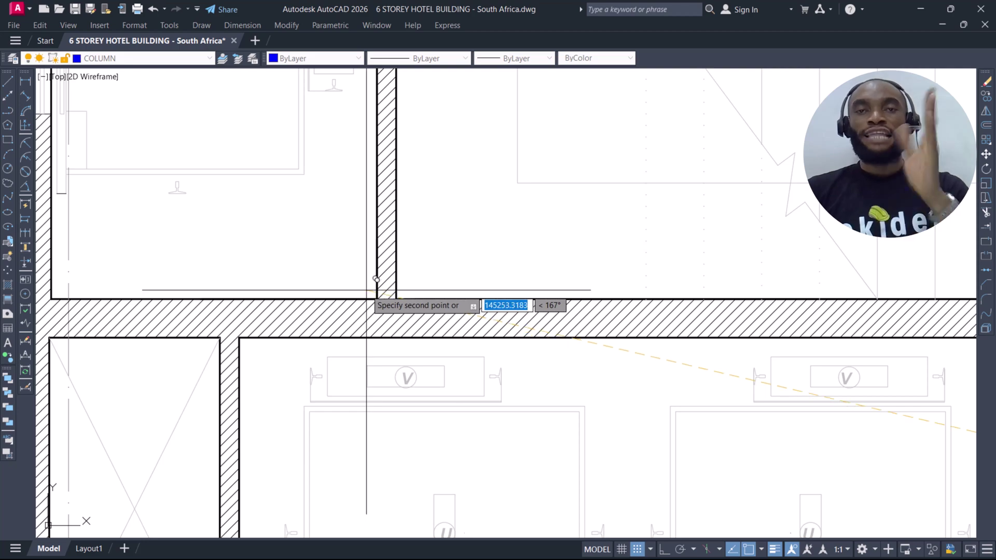
pyautogui.scroll(-10, 376, 279)
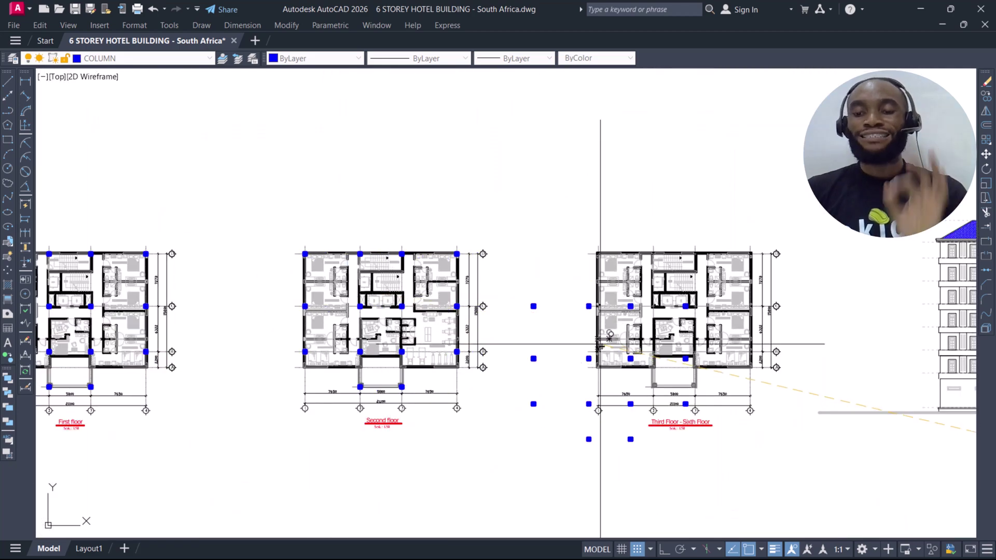
pyautogui.scroll(4, 751, 320)
pyautogui.scroll(10, 546, 282)
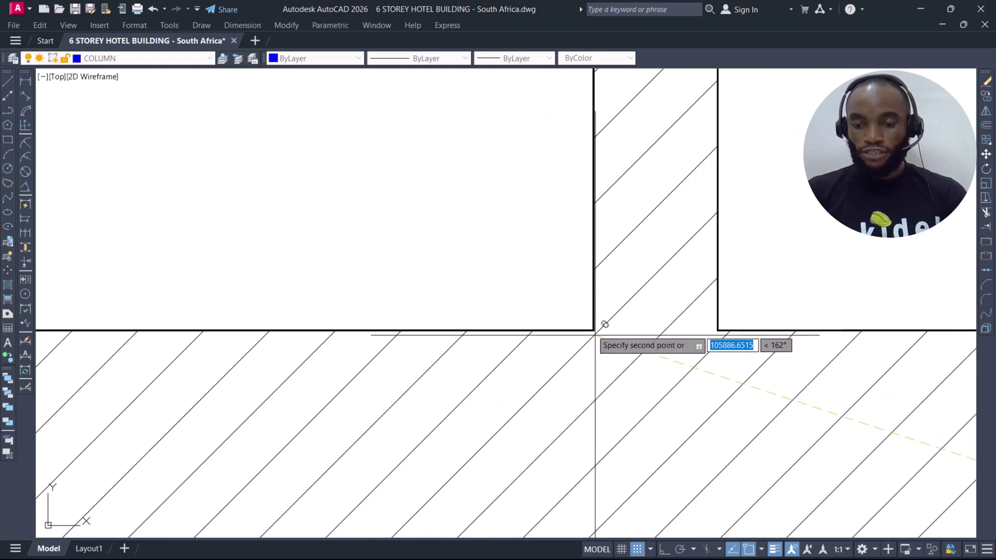
pyautogui.scroll(3, 588, 322)
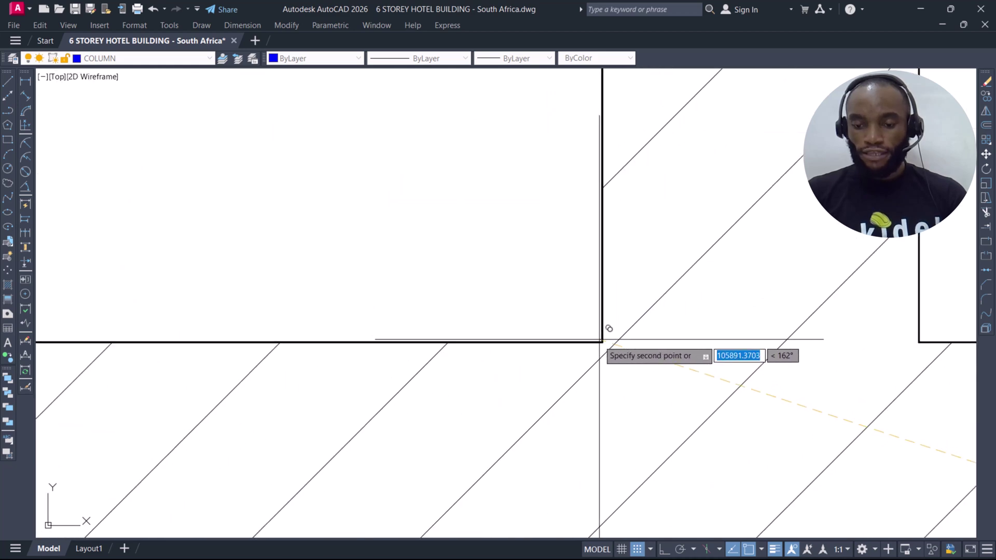
pyautogui.scroll(-12, 444, 333)
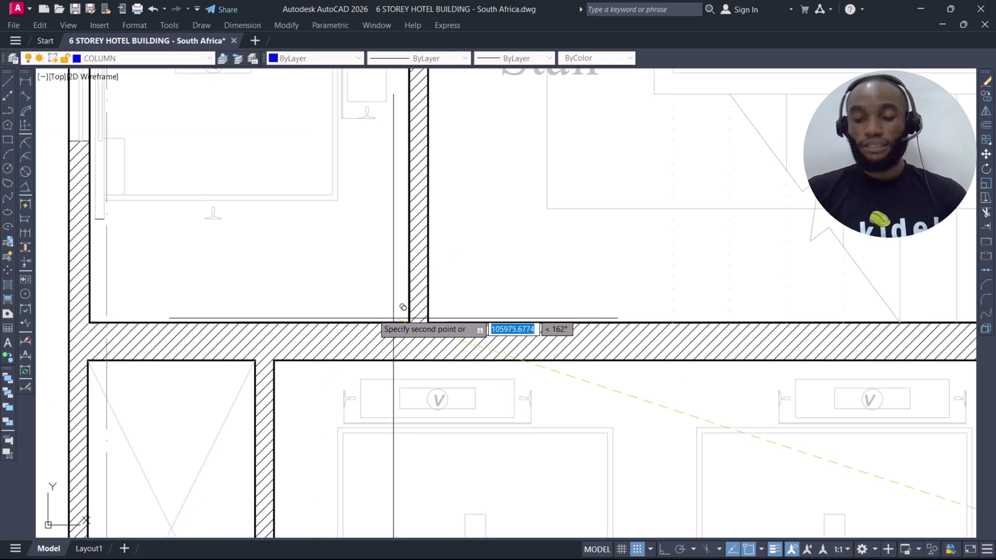
pyautogui.scroll(-2, 384, 304)
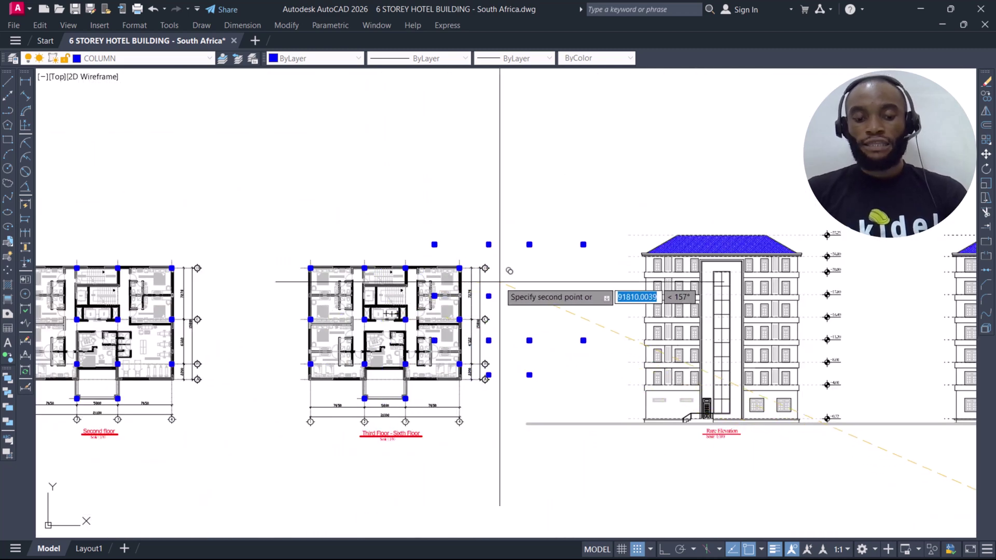
# Cancel the pending column copy and zoom out toward the upper floor plans
pyautogui.press('Escape')
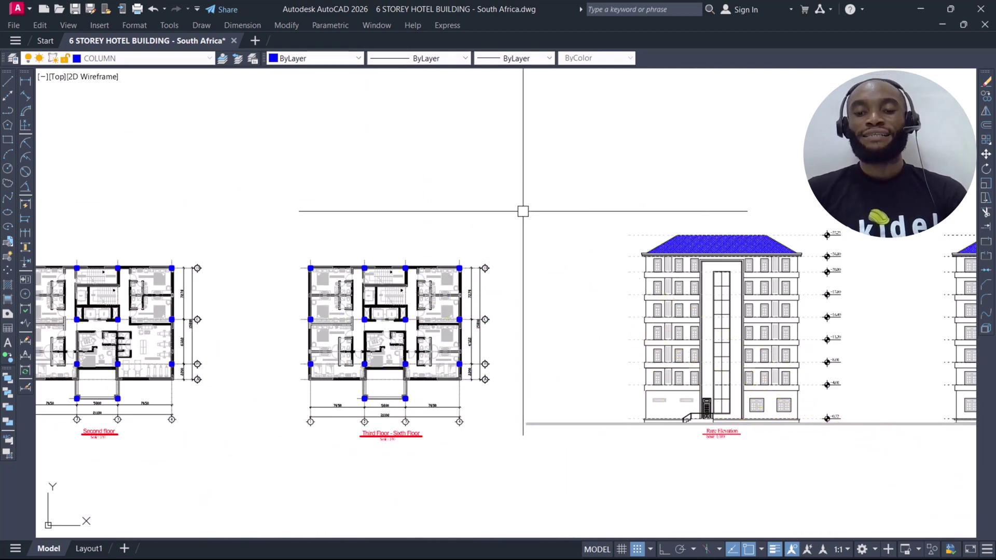
pyautogui.moveTo(449, 288); pyautogui.dragTo(519, 277, button='middle')
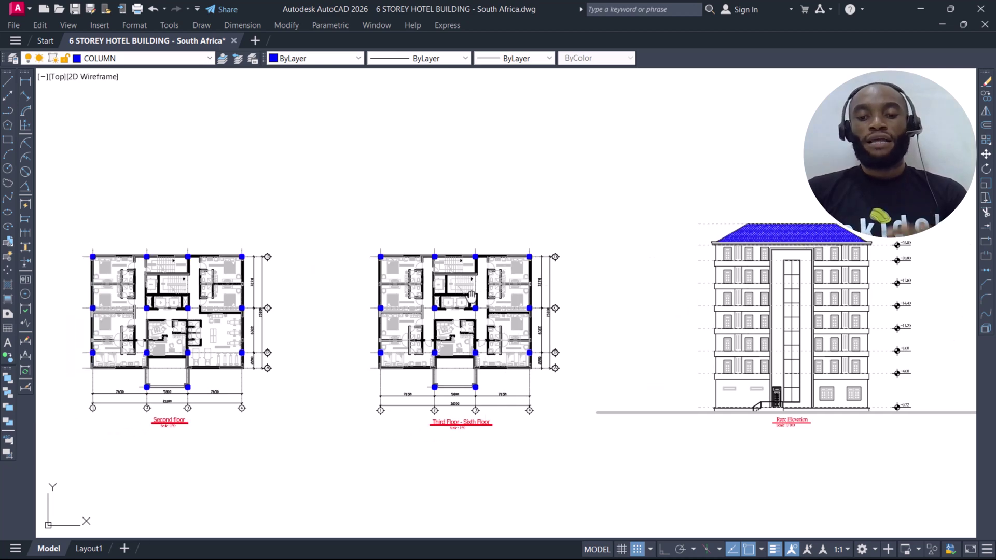
pyautogui.scroll(-3, 471, 296)
pyautogui.scroll(2, 211, 289)
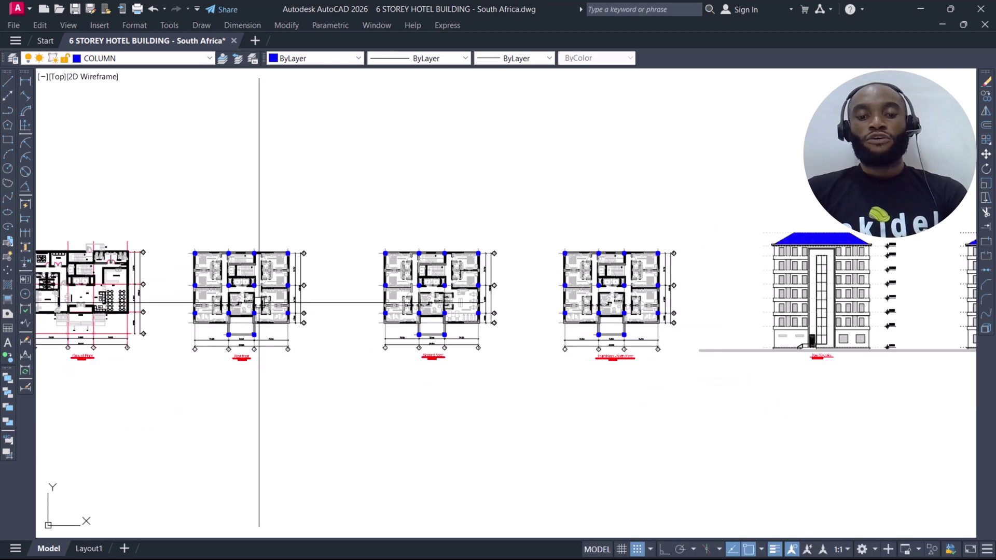
pyautogui.scroll(-2, 281, 270)
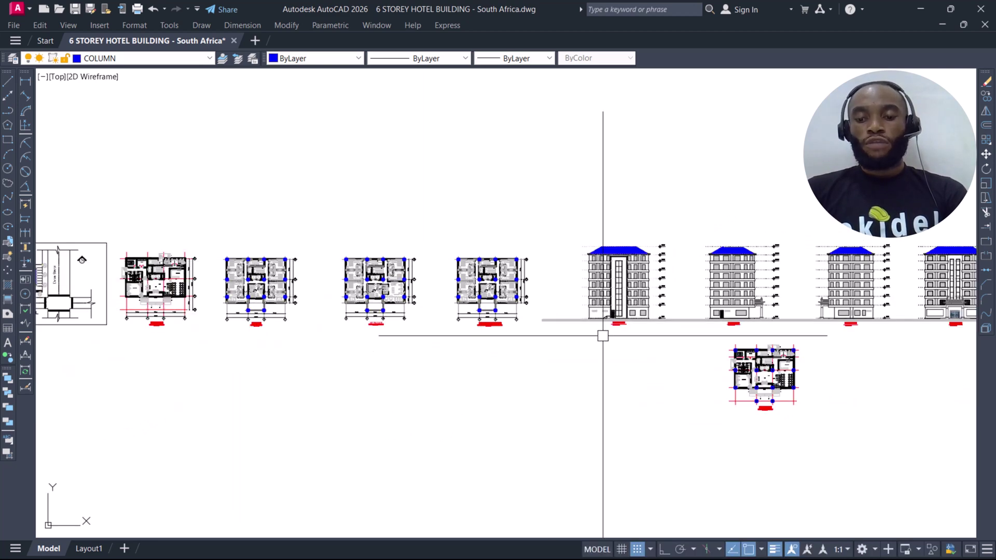
# Move the small hatched floor plan from under the elevations to just below the ground floor plan
pyautogui.click(831, 337)
pyautogui.click(660, 439)
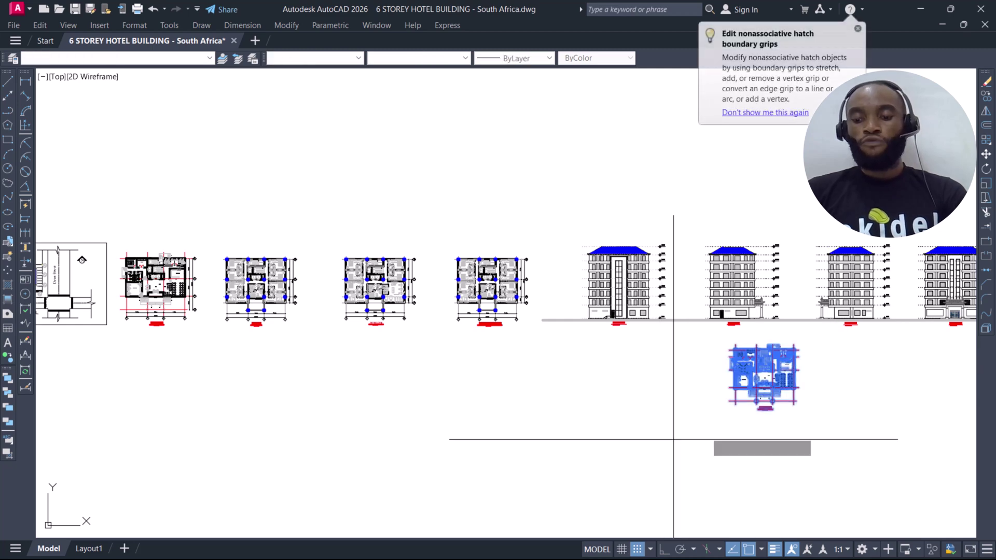
pyautogui.press('m')
pyautogui.press('Return')
pyautogui.click(740, 385)
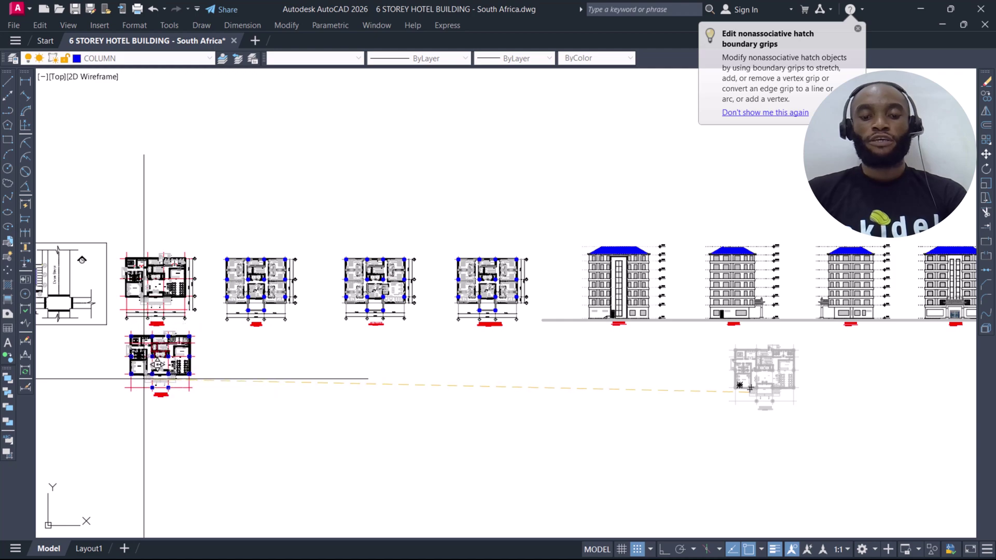
pyautogui.click(144, 378)
# Select the ground floor corner column hatch and all similar hatches, then bring them to front
pyautogui.scroll(8, 146, 342)
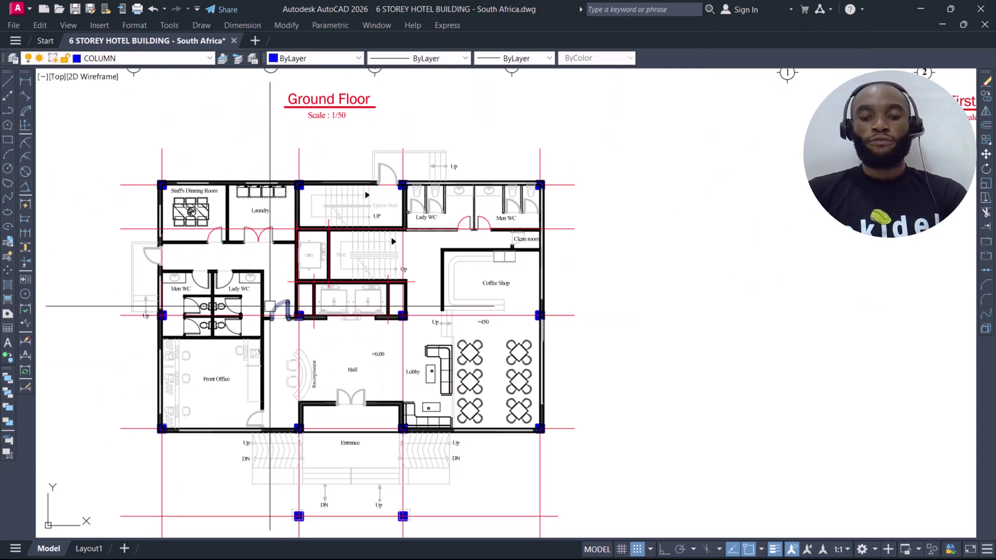
pyautogui.scroll(4, 275, 306)
pyautogui.scroll(4, 291, 316)
pyautogui.scroll(-8, 340, 325)
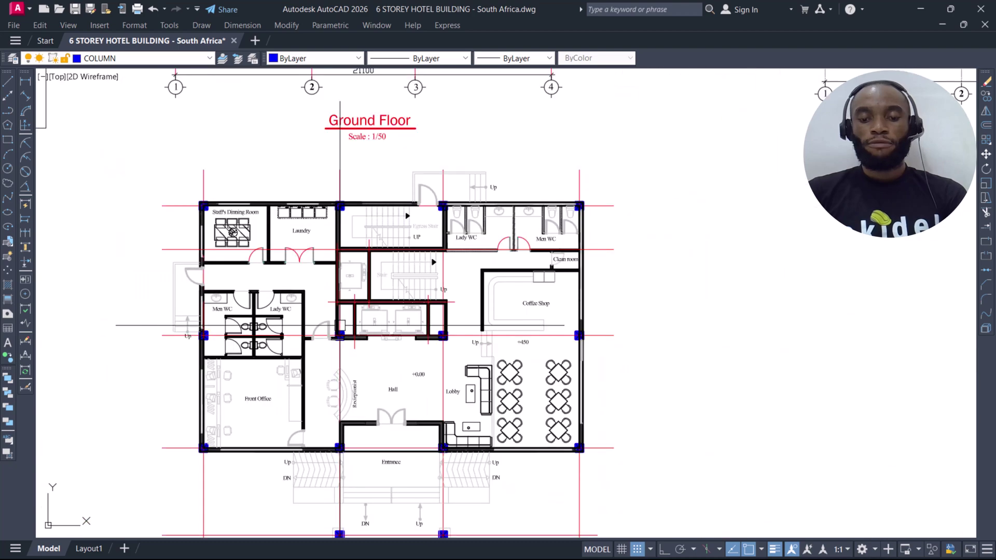
pyautogui.scroll(10, 223, 210)
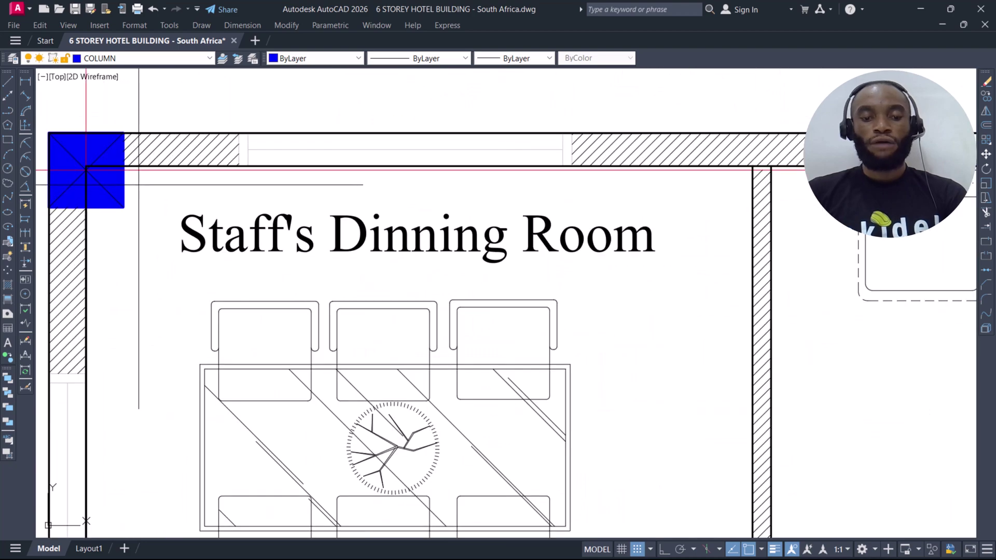
pyautogui.click(138, 184)
pyautogui.click(117, 181)
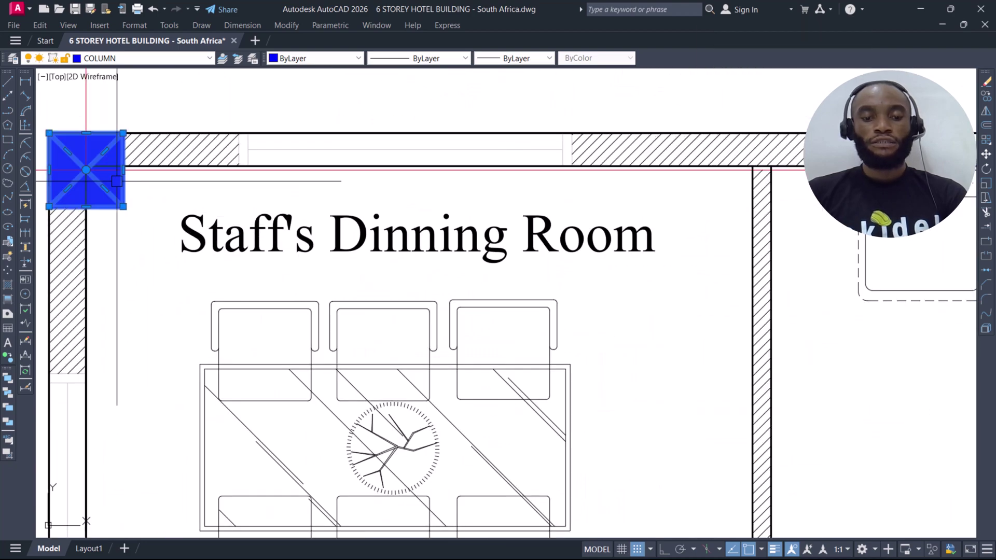
pyautogui.rightClick(180, 197)
pyautogui.click(236, 372)
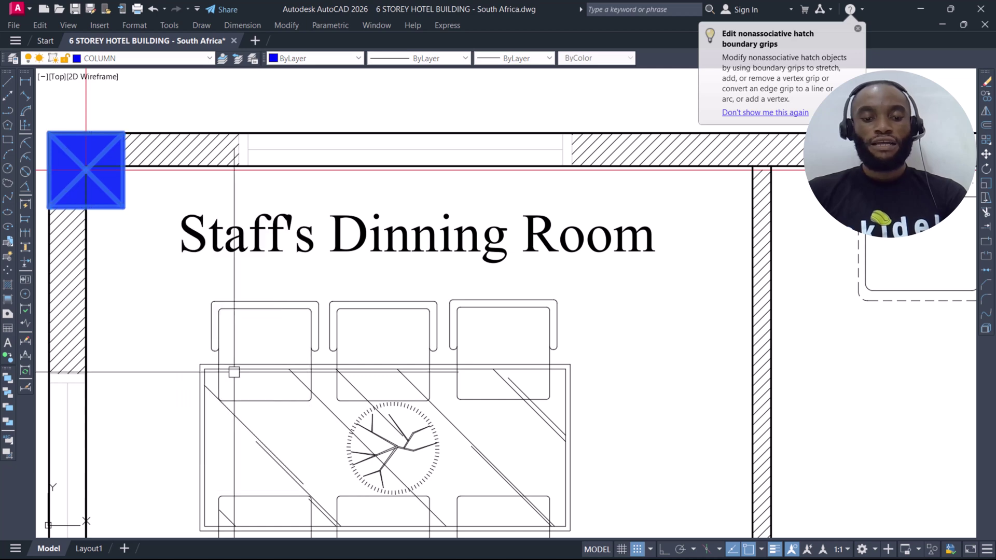
pyautogui.click(7, 377)
# Select all column hatches via the top-left column and place them above a wall line
pyautogui.scroll(-5, 244, 194)
pyautogui.scroll(-5, 244, 194)
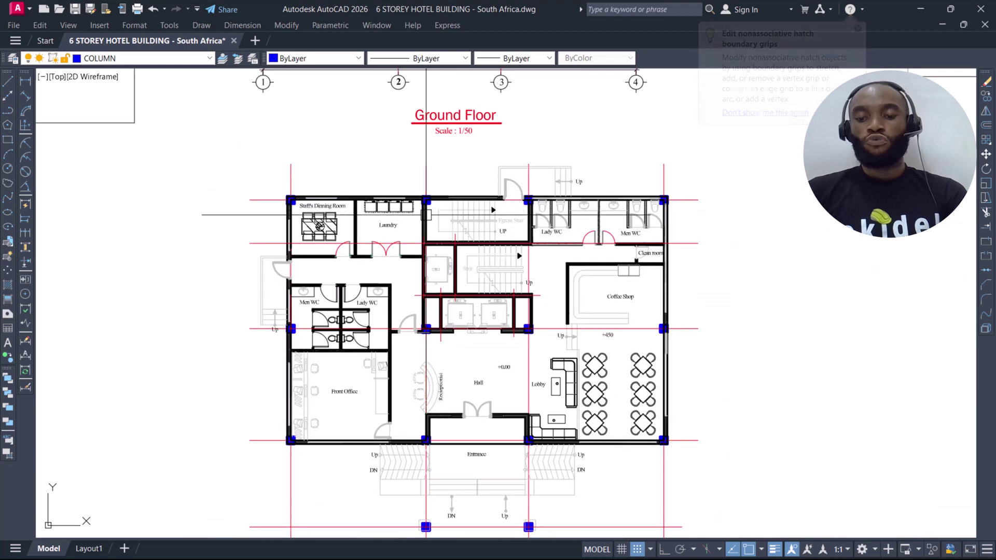
pyautogui.scroll(2, 238, 200)
pyautogui.scroll(2, 234, 202)
pyautogui.scroll(5, 234, 202)
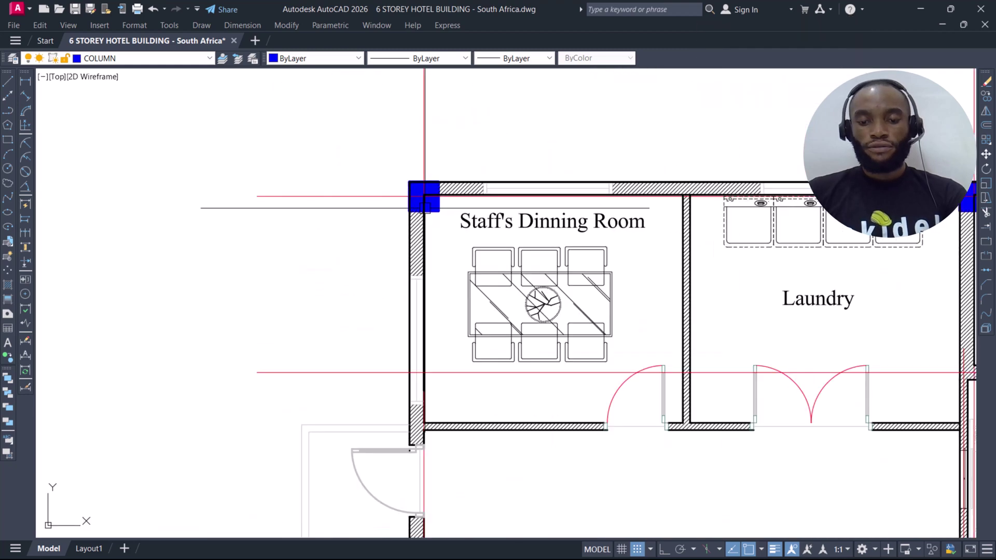
pyautogui.click(449, 182)
pyautogui.click(419, 198)
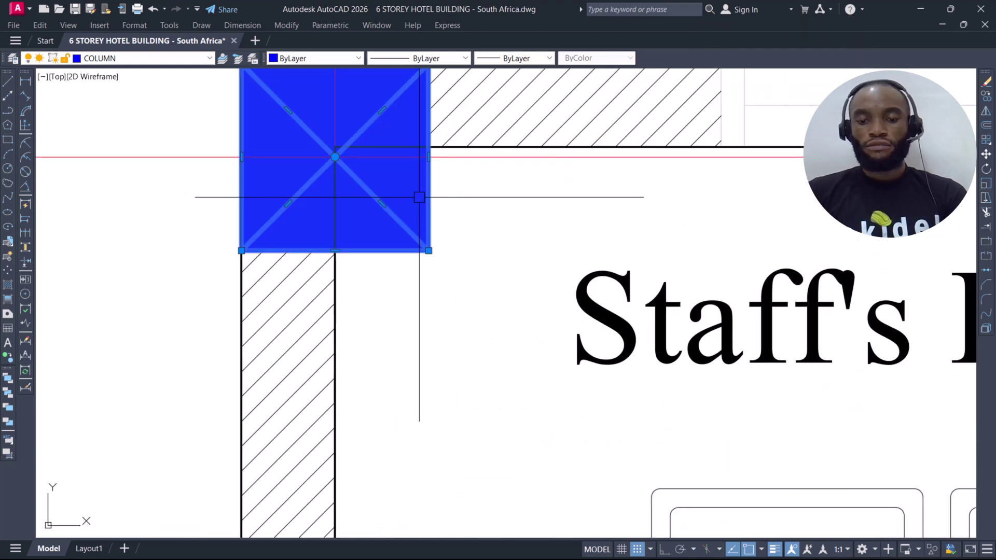
pyautogui.rightClick(470, 197)
pyautogui.click(520, 371)
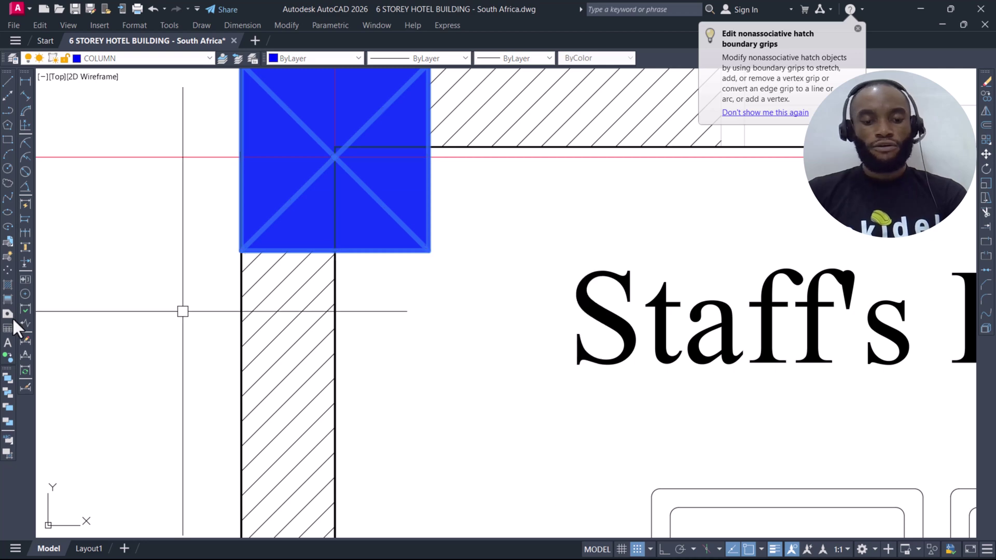
pyautogui.click(8, 408)
pyautogui.click(511, 147)
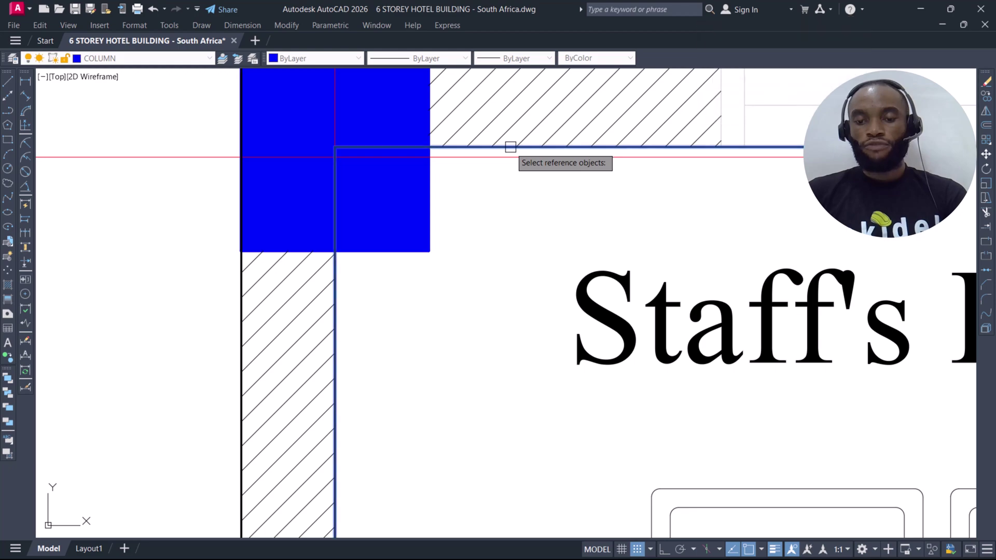
pyautogui.press('Return')
pyautogui.scroll(-8, 229, 220)
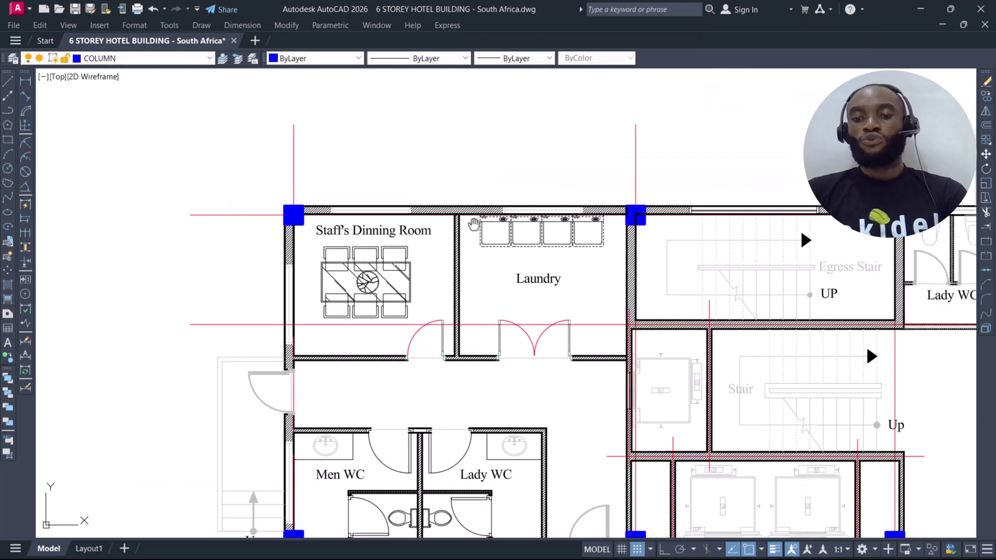
pyautogui.moveTo(865, 344); pyautogui.dragTo(687, 304, button='middle')
pyautogui.scroll(4, 133, 175)
pyautogui.scroll(3, 132, 175)
pyautogui.scroll(-9, 132, 175)
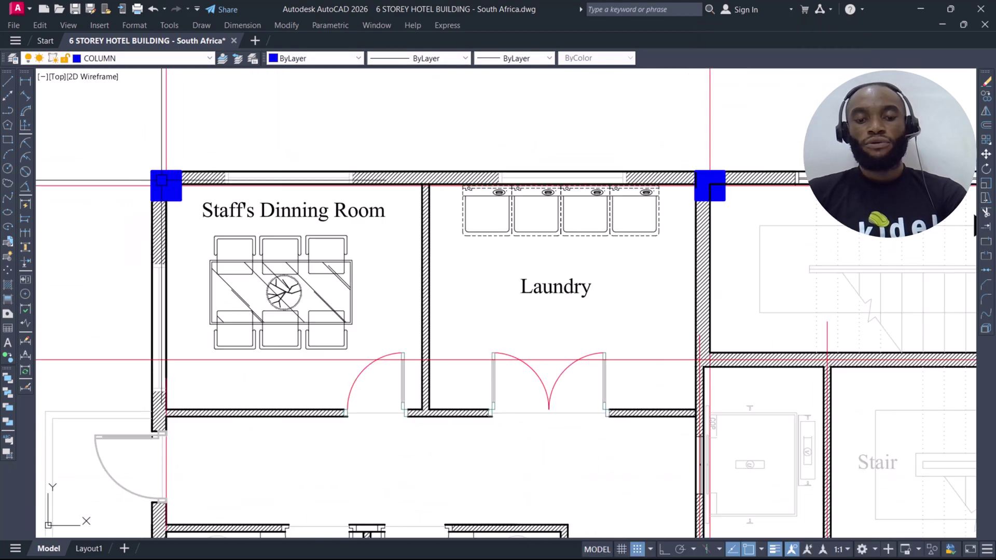
pyautogui.moveTo(371, 456)
pyautogui.mouseDown(button='middle')
pyautogui.moveTo(338, 288)
pyautogui.moveTo(336, 331)
pyautogui.moveTo(288, 463)
pyautogui.mouseUp(button='middle')
pyautogui.scroll(-2, 322, 367)
pyautogui.moveTo(693, 222)
pyautogui.mouseDown(button='middle')
pyautogui.moveTo(618, 268)
pyautogui.moveTo(493, 241)
pyautogui.mouseUp(button='middle')
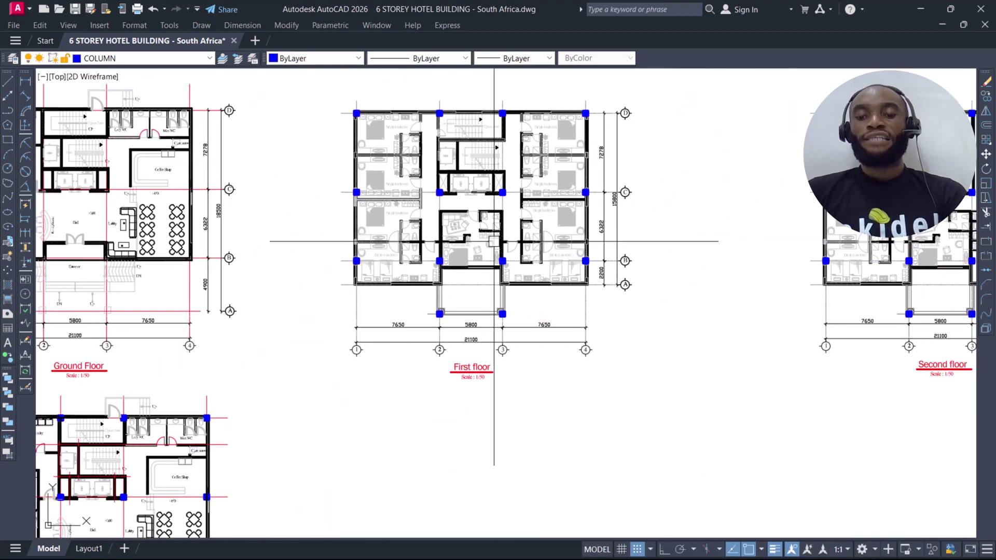
pyautogui.scroll(-2, 507, 217)
pyautogui.scroll(4, 227, 403)
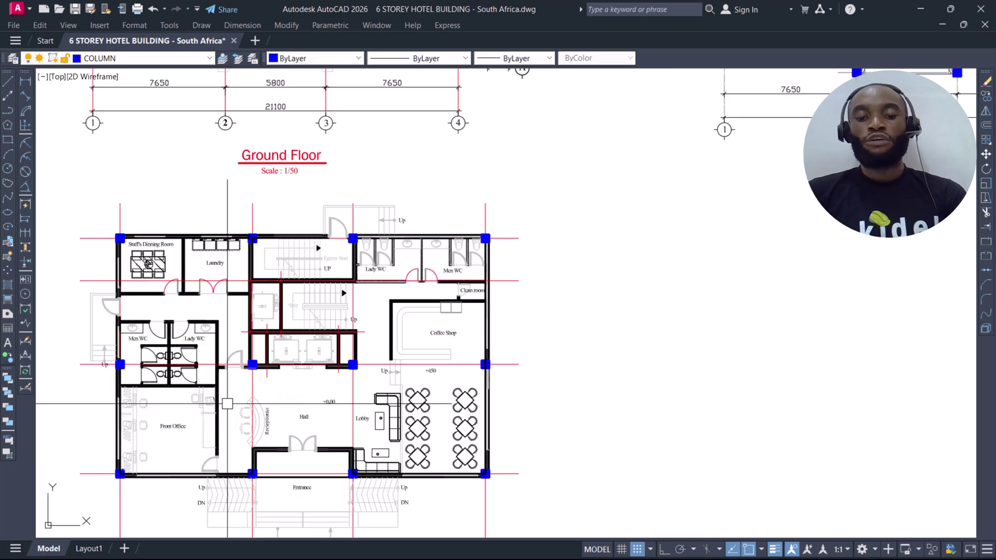
pyautogui.moveTo(247, 381)
pyautogui.mouseDown(button='middle')
pyautogui.moveTo(405, 268)
pyautogui.moveTo(368, 314)
pyautogui.mouseUp(button='middle')
pyautogui.scroll(2, 384, 271)
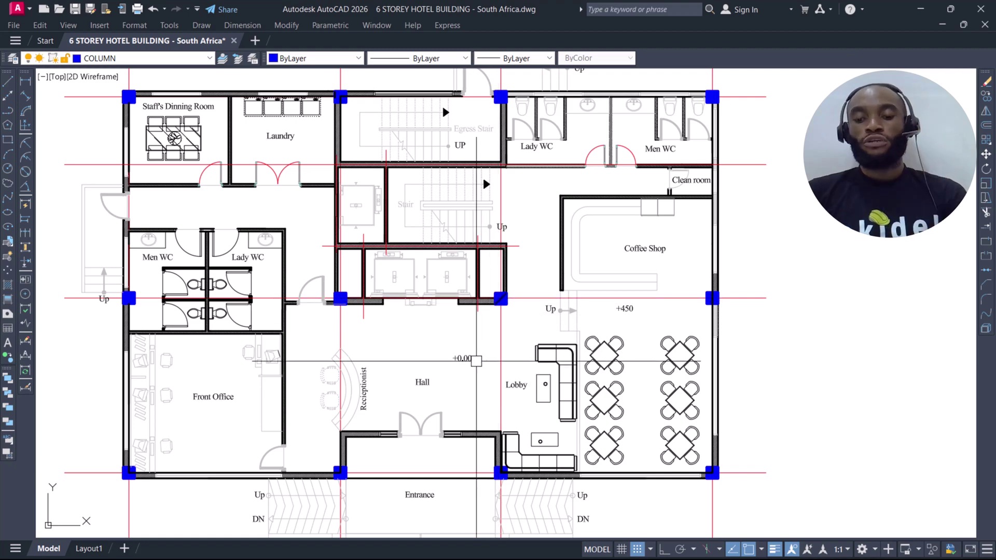
pyautogui.scroll(5, 472, 305)
pyautogui.click(509, 267)
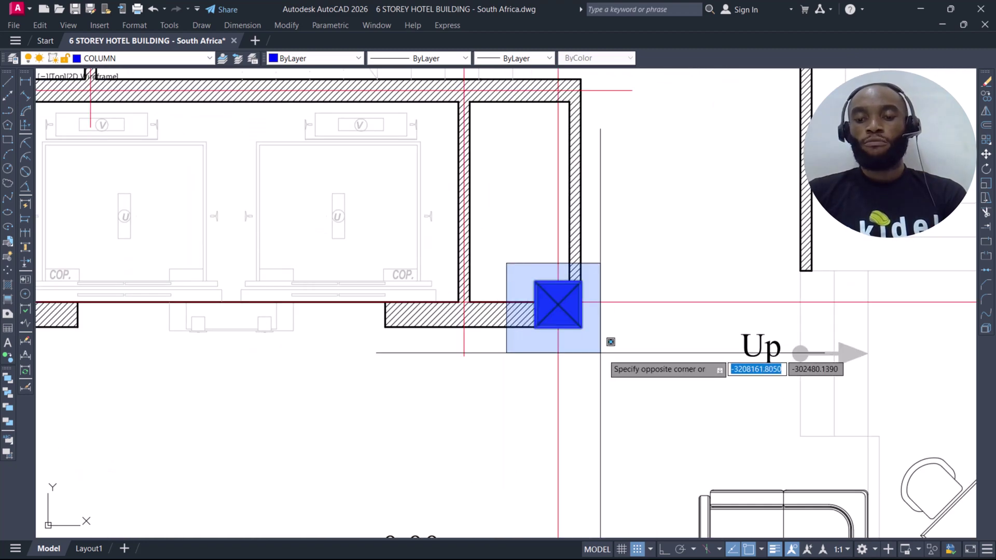
pyautogui.click(602, 351)
pyautogui.write('co')
pyautogui.press('Return')
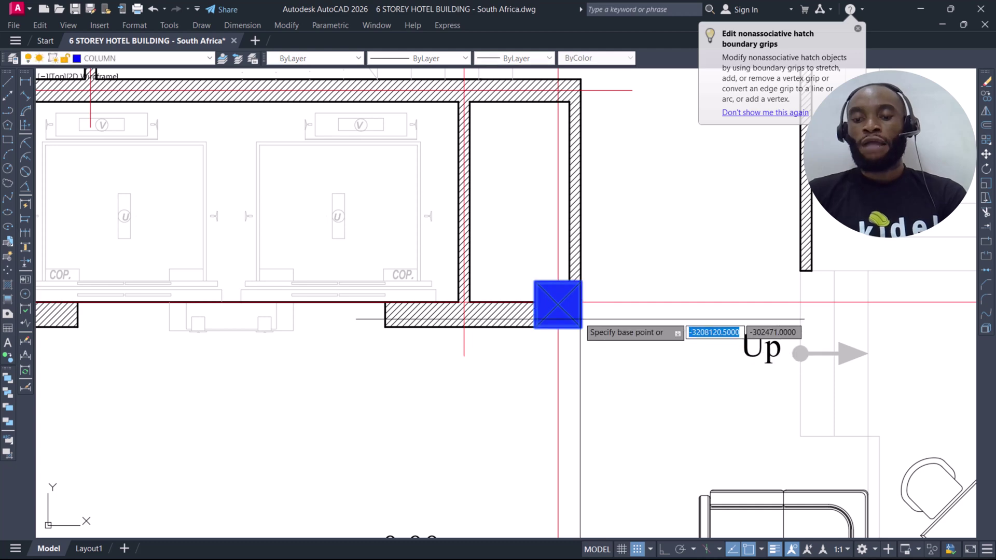
pyautogui.click(558, 303)
pyautogui.scroll(-5, 447, 238)
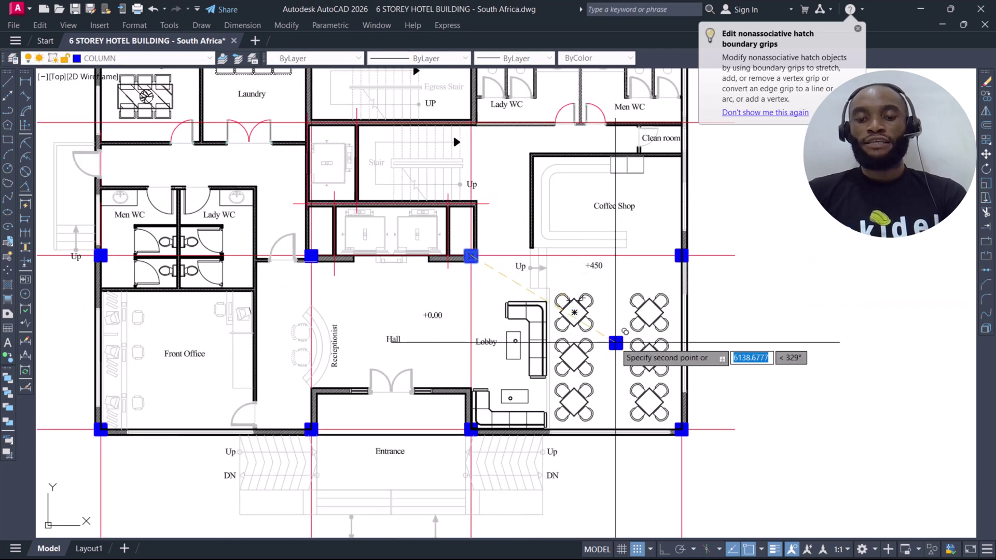
pyautogui.moveTo(341, 304); pyautogui.dragTo(376, 302, button='middle')
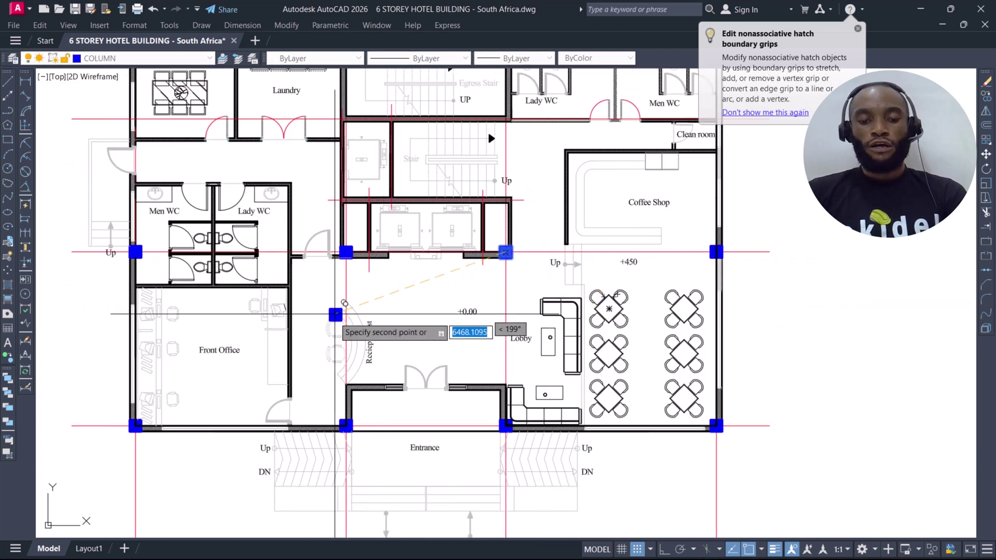
pyautogui.scroll(4, 189, 366)
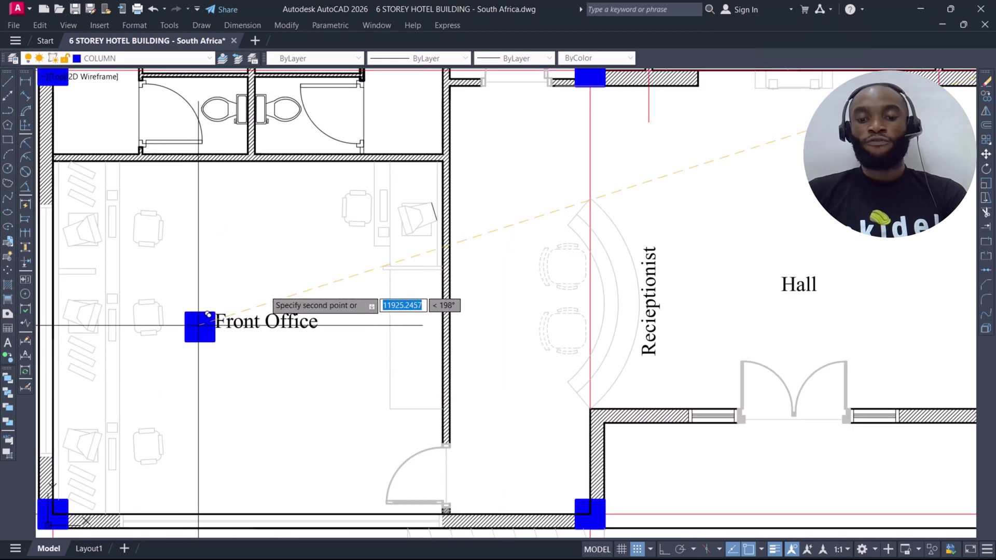
pyautogui.scroll(2, 415, 218)
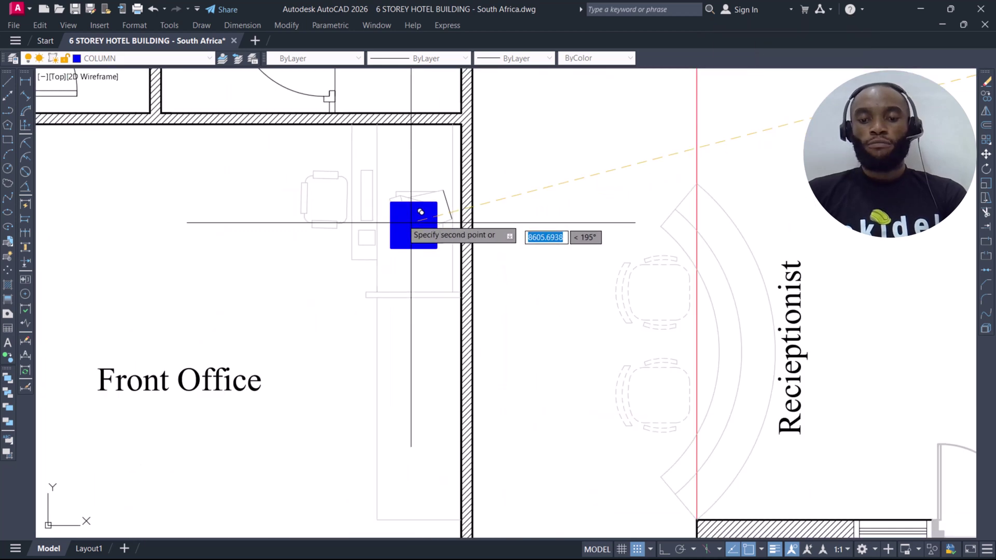
pyautogui.click(372, 195)
pyautogui.press('Escape')
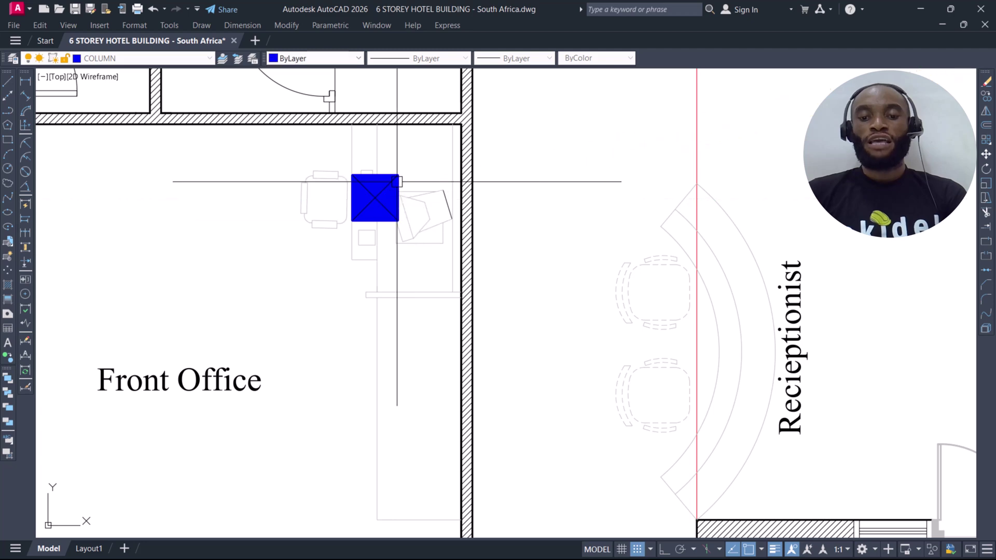
pyautogui.scroll(2, 381, 182)
pyautogui.scroll(-3, 466, 220)
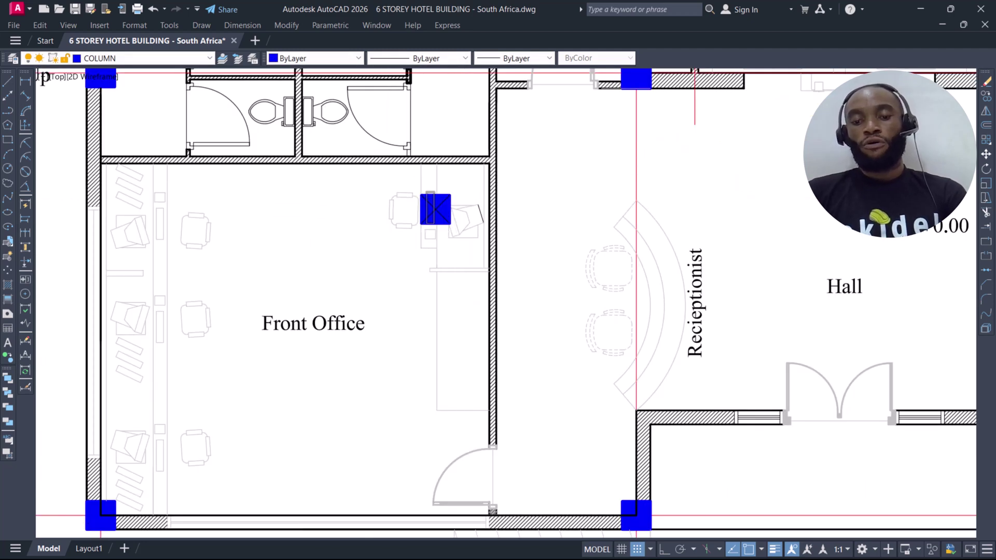
pyautogui.scroll(2, 424, 187)
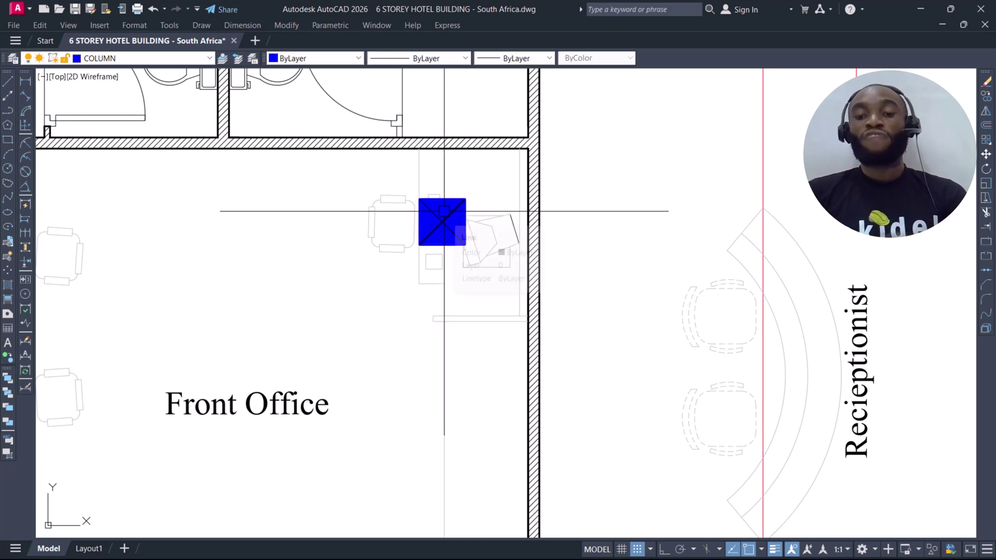
pyautogui.scroll(-2, 445, 211)
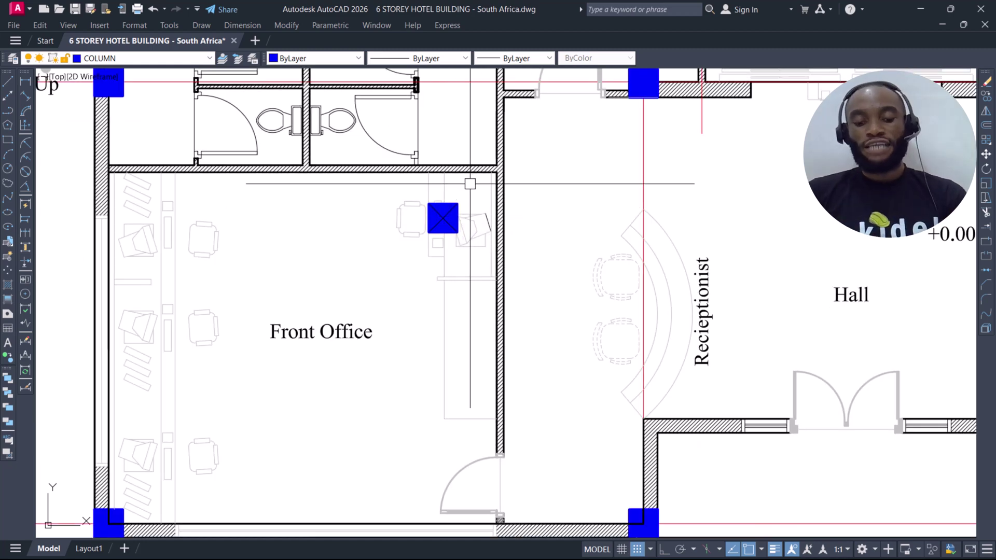
pyautogui.hotkey('ctrl', 'z')
pyautogui.hotkey('ctrl', 'z')
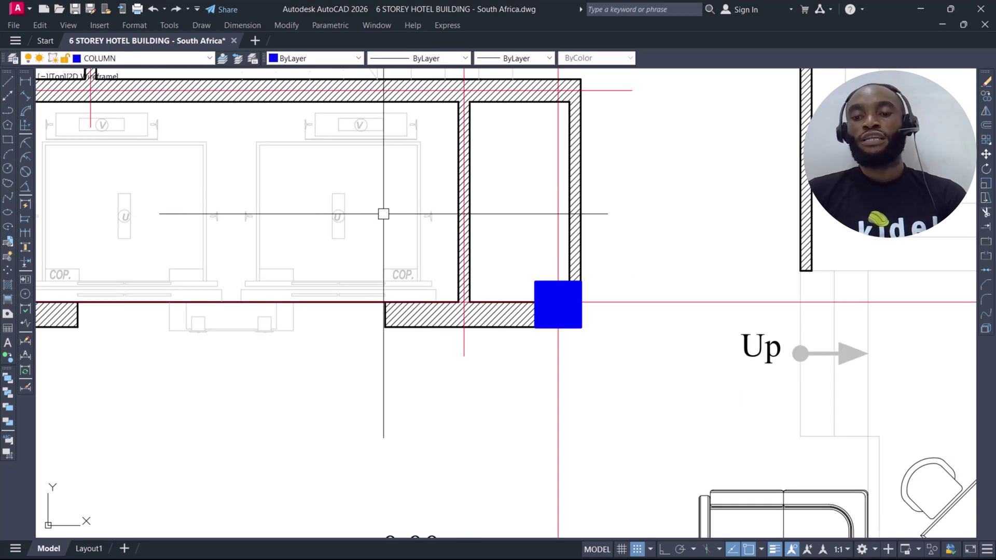
pyautogui.scroll(-7, 331, 224)
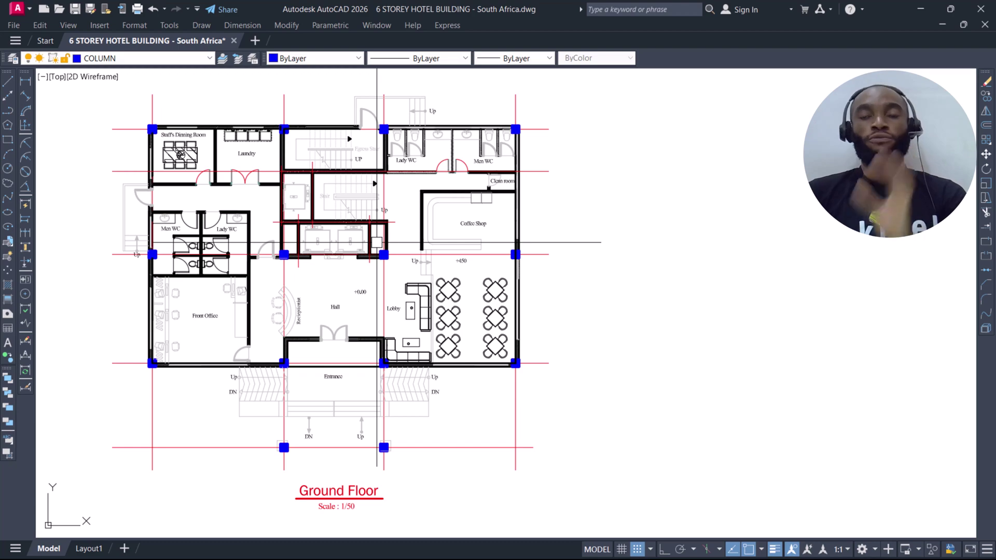
pyautogui.scroll(-2, 384, 253)
pyautogui.moveTo(356, 295); pyautogui.dragTo(285, 388, button='middle')
pyautogui.scroll(4, 249, 344)
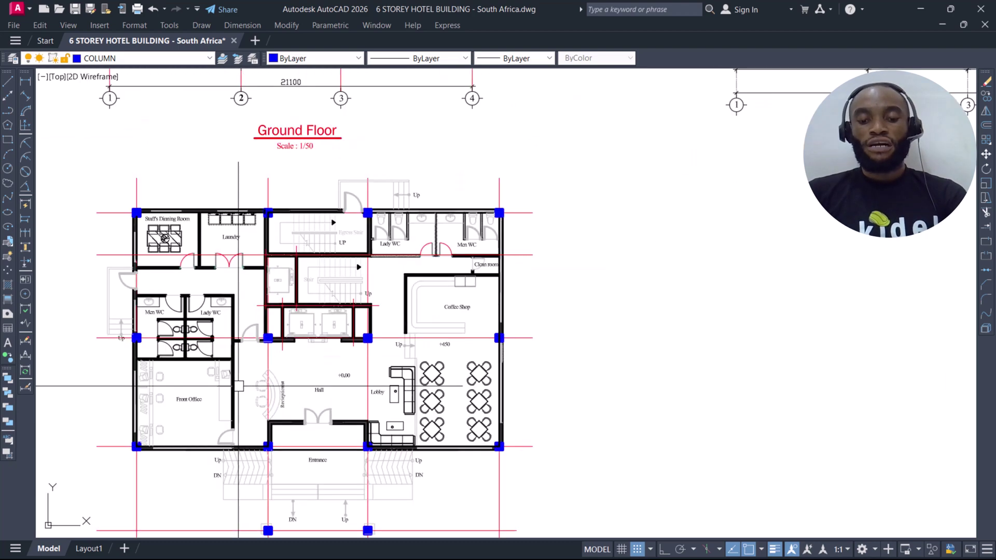
pyautogui.scroll(-2, 277, 305)
pyautogui.moveTo(549, 285); pyautogui.dragTo(236, 371, button='middle')
pyautogui.scroll(4, 357, 212)
pyautogui.scroll(9, 332, 251)
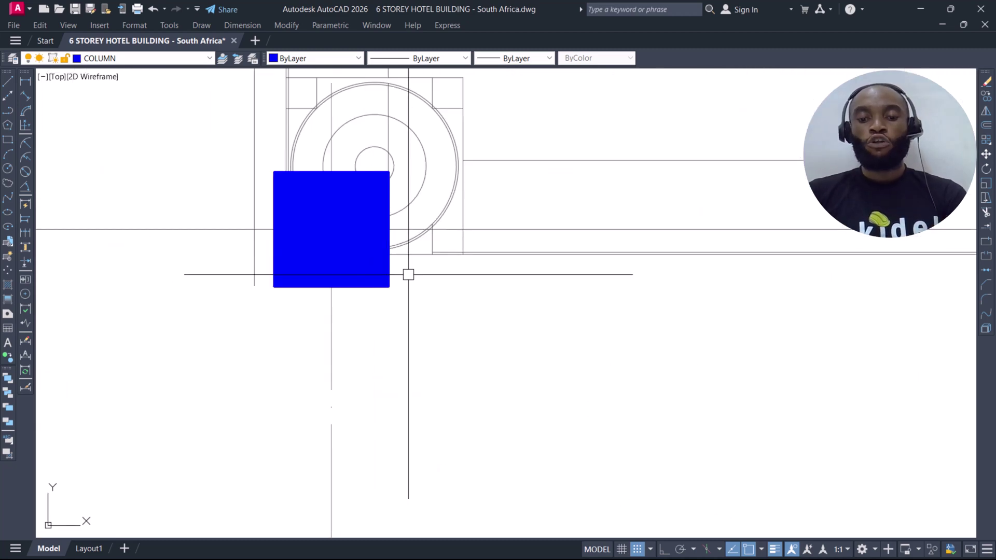
pyautogui.click(292, 295)
pyautogui.scroll(-4, 289, 295)
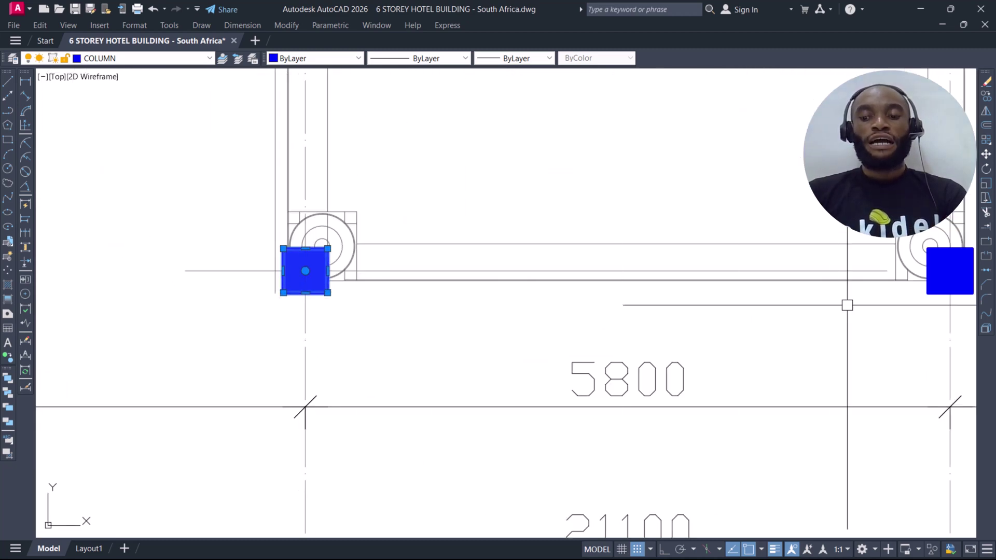
pyautogui.moveTo(901, 295); pyautogui.dragTo(342, 316, button='middle')
pyautogui.scroll(4, 438, 299)
pyautogui.scroll(6, 382, 327)
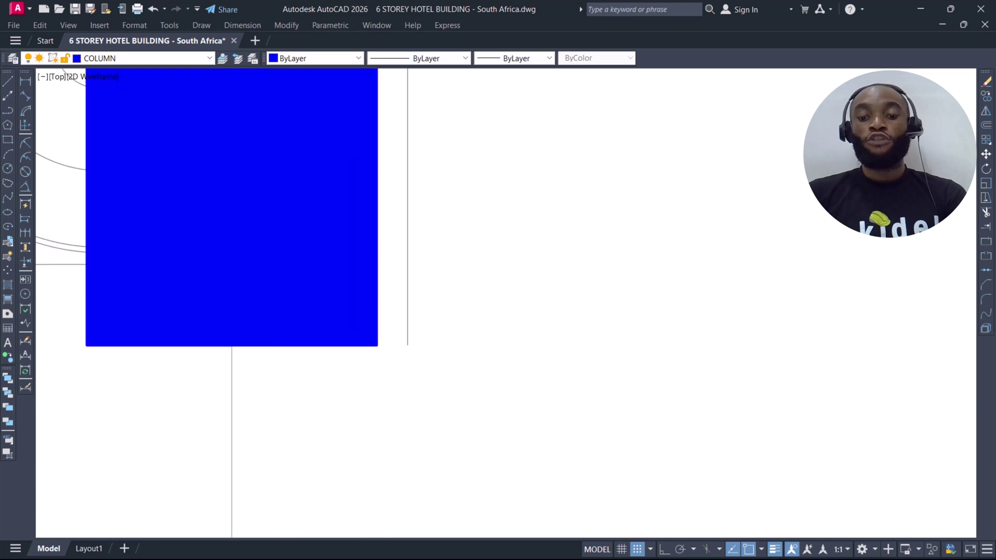
pyautogui.click(387, 309)
pyautogui.scroll(-8, 311, 332)
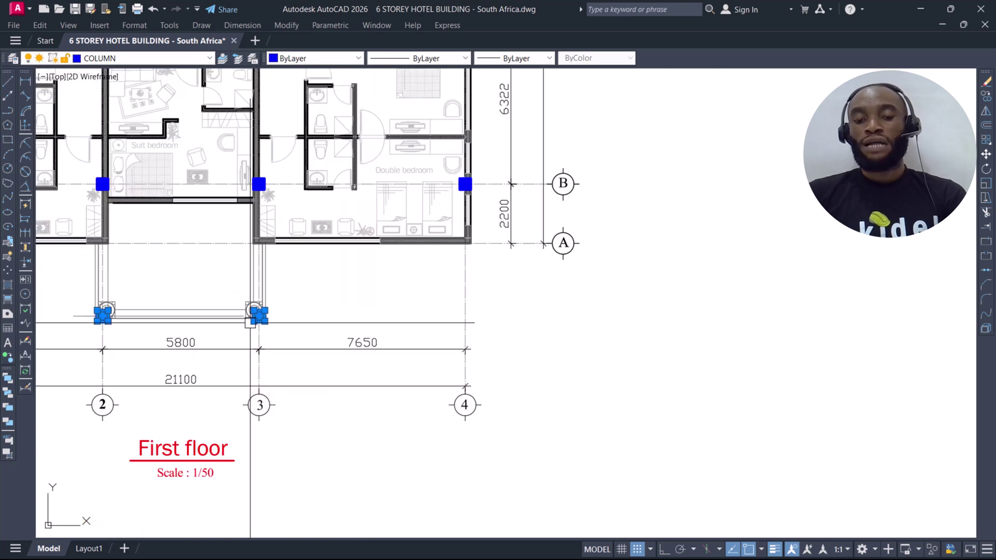
pyautogui.scroll(5, 823, 342)
# Zoom out from the elevations, then in on the First and Second floor plans
pyautogui.scroll(4, 622, 295)
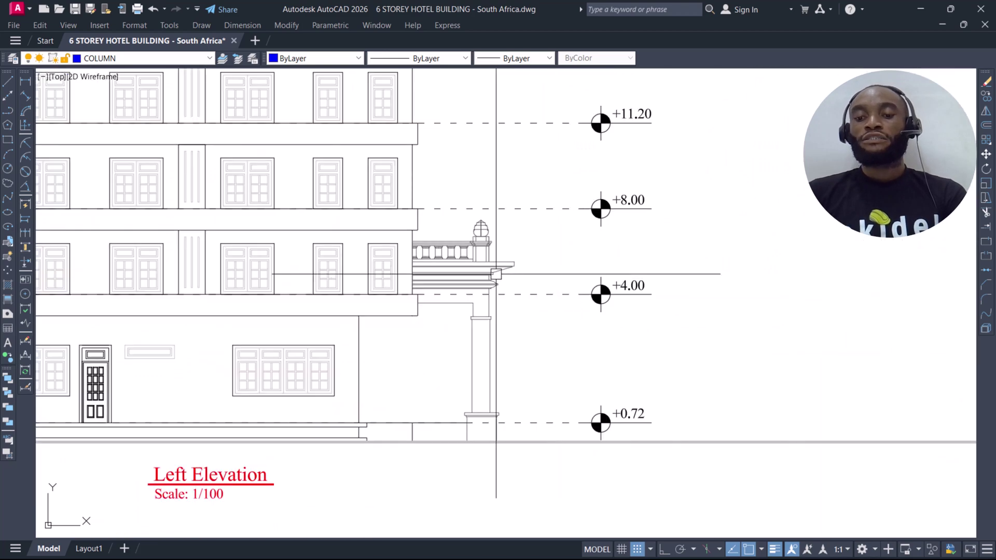
pyautogui.scroll(-8, 503, 280)
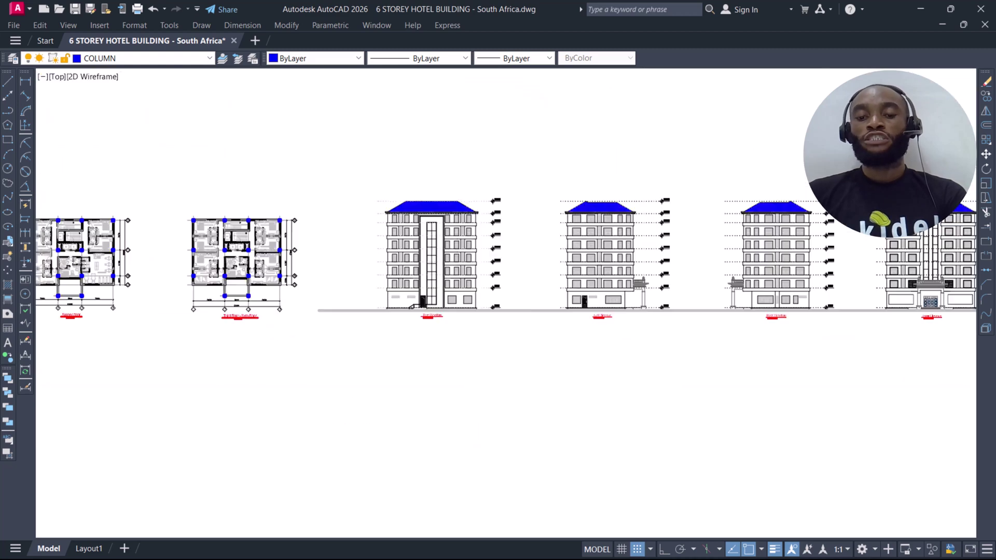
pyautogui.scroll(2, 465, 291)
pyautogui.scroll(3, 223, 311)
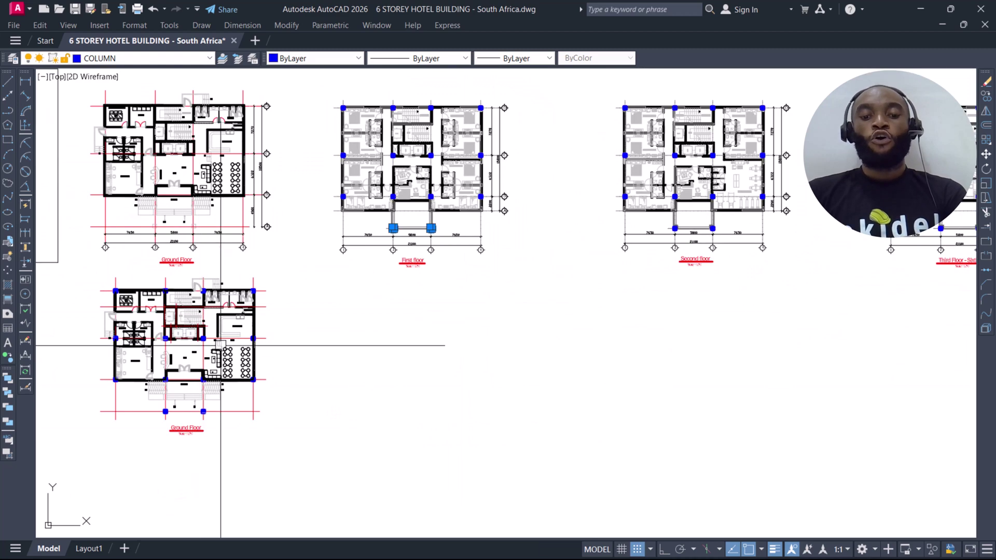
pyautogui.scroll(2, 175, 404)
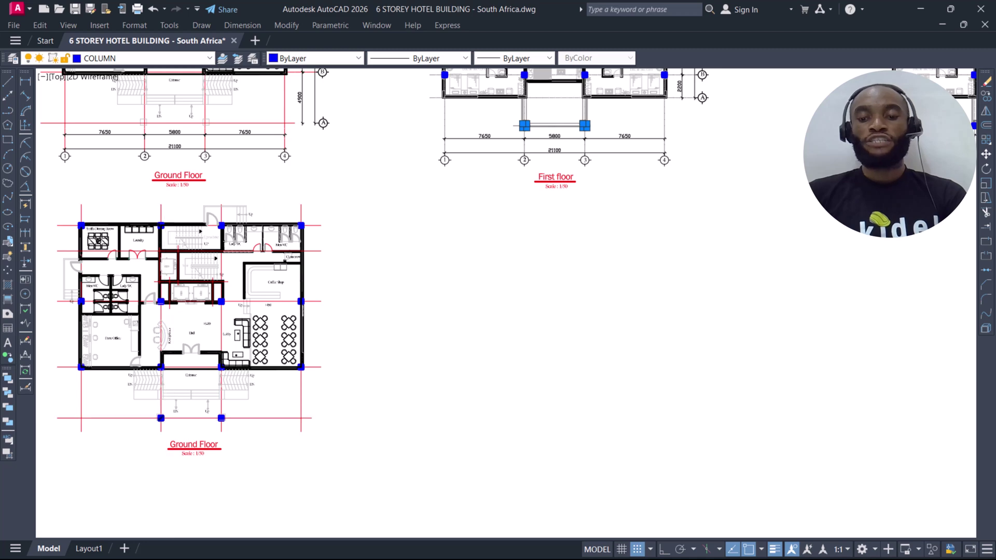
pyautogui.scroll(-6, 311, 333)
pyautogui.scroll(7, 662, 322)
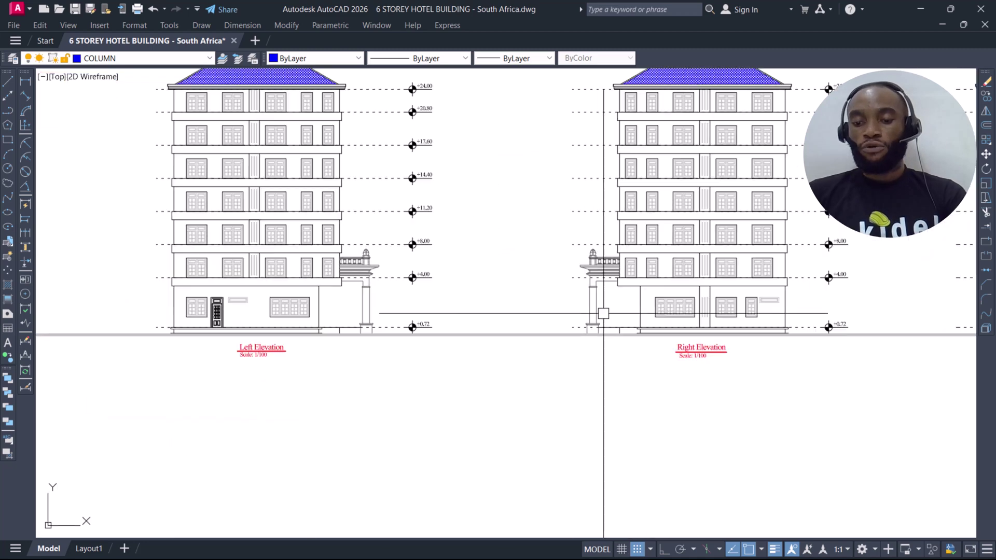
pyautogui.scroll(2, 594, 330)
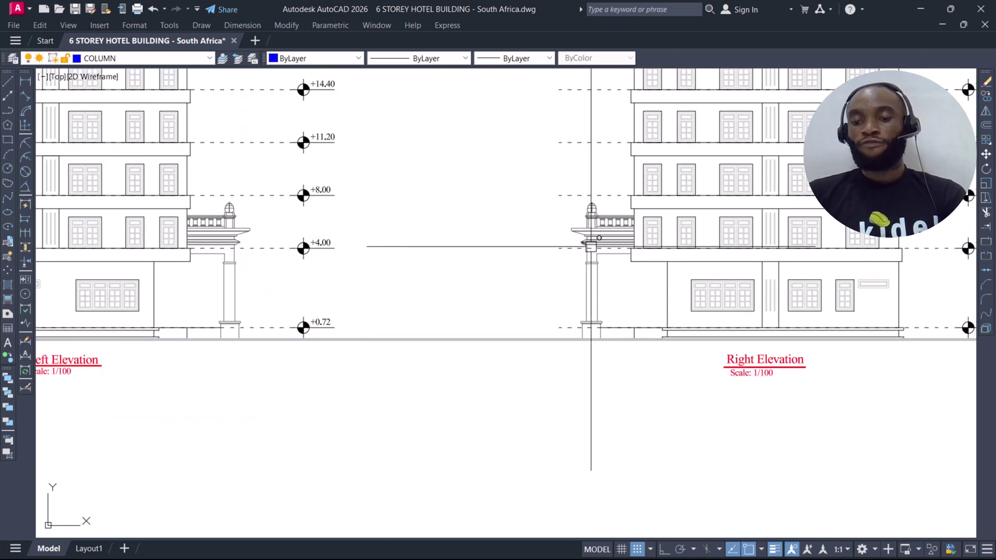
pyautogui.scroll(-5, 610, 246)
pyautogui.scroll(6, 311, 306)
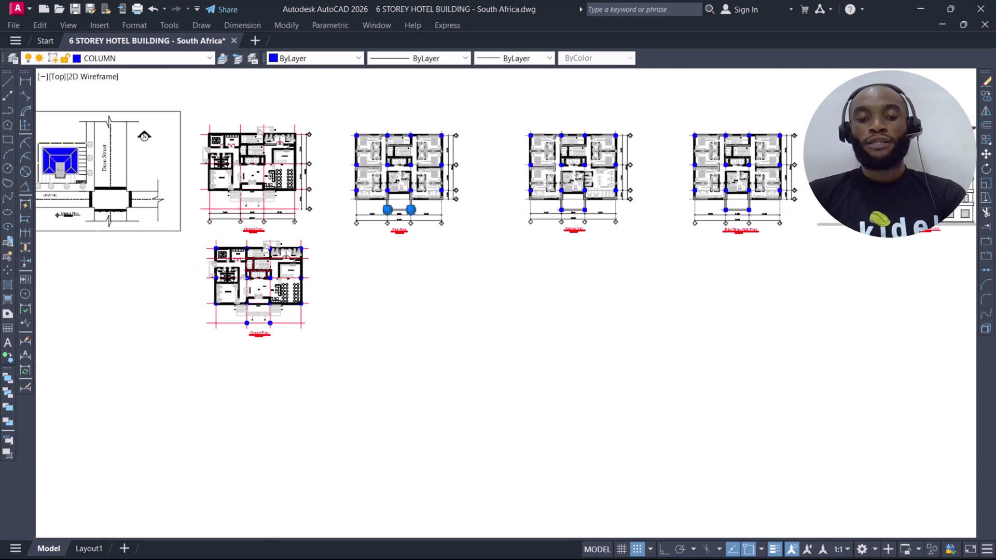
pyautogui.scroll(-5, 271, 328)
pyautogui.scroll(5, 299, 301)
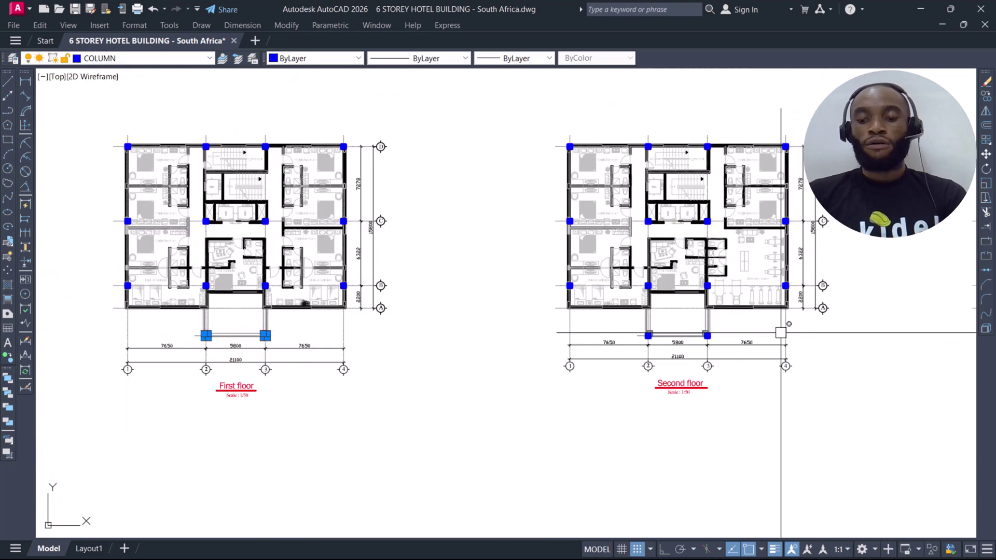
# Delete the blue fill of the left porch column in the 5800 bay
pyautogui.scroll(8, 781, 332)
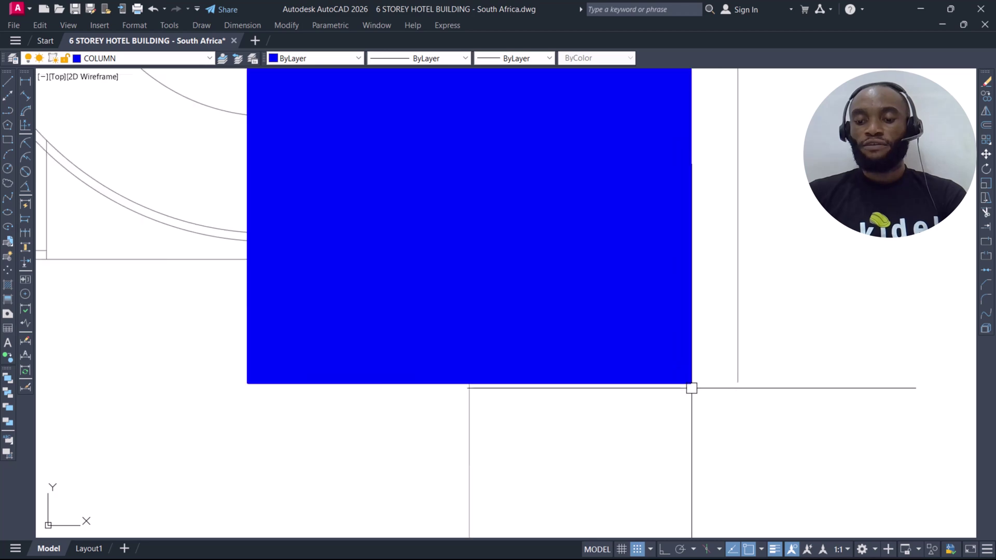
pyautogui.click(700, 393)
pyautogui.click(685, 376)
pyautogui.scroll(-9, 720, 358)
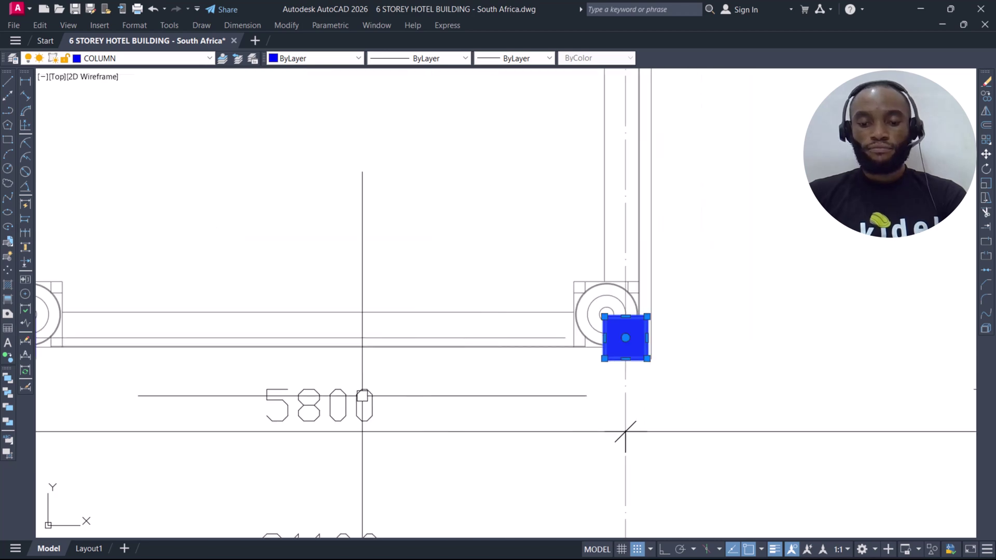
pyautogui.moveTo(290, 395); pyautogui.dragTo(681, 356, button='middle')
pyautogui.scroll(4, 483, 330)
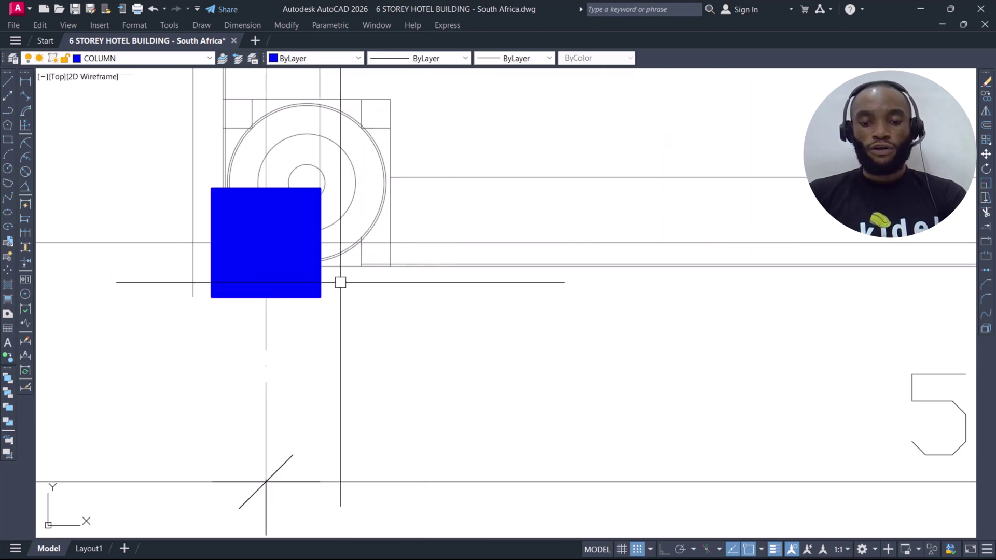
pyautogui.click(320, 297)
pyautogui.press('Delete')
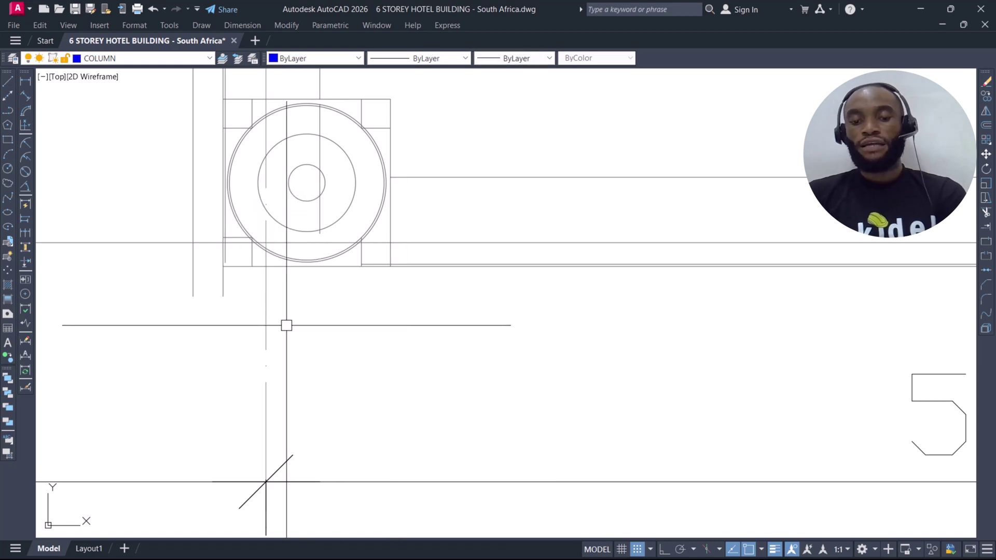
pyautogui.scroll(-10, 287, 324)
# Select the grid-2 and grid-3 porch column fills on the Third–Sixth Floor plan
pyautogui.moveTo(516, 305); pyautogui.dragTo(288, 300, button='middle')
pyautogui.scroll(10, 656, 298)
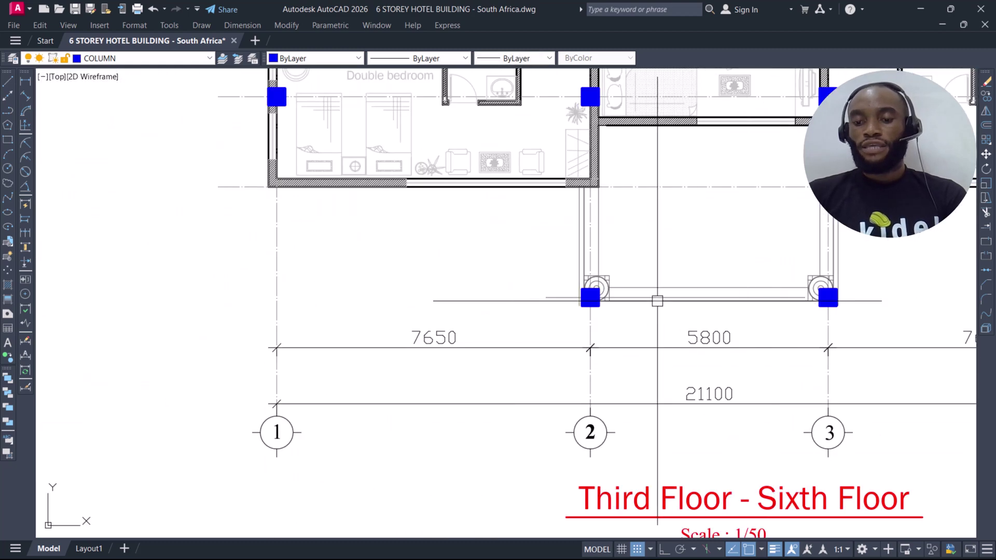
pyautogui.click(453, 311)
pyautogui.click(409, 336)
pyautogui.scroll(-10, 409, 335)
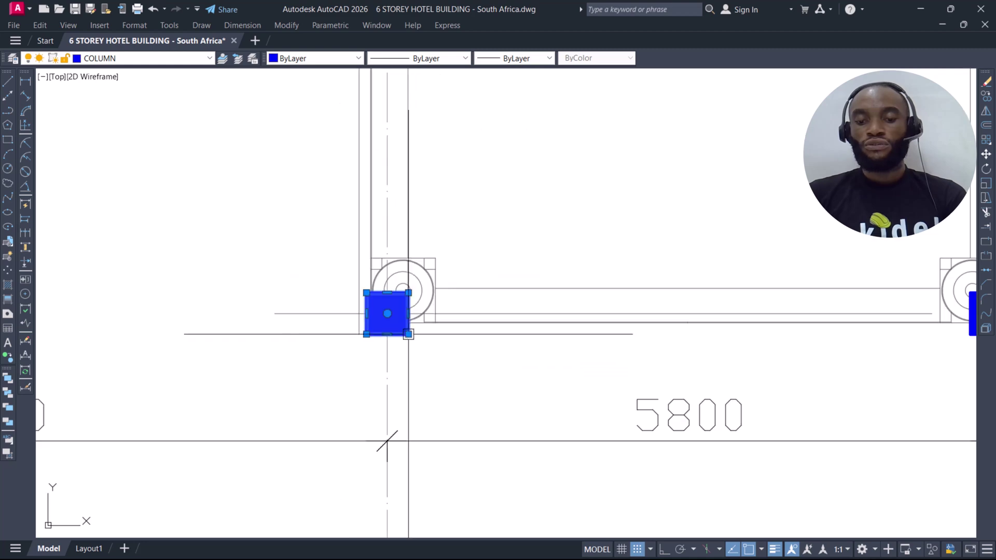
pyautogui.scroll(10, 687, 342)
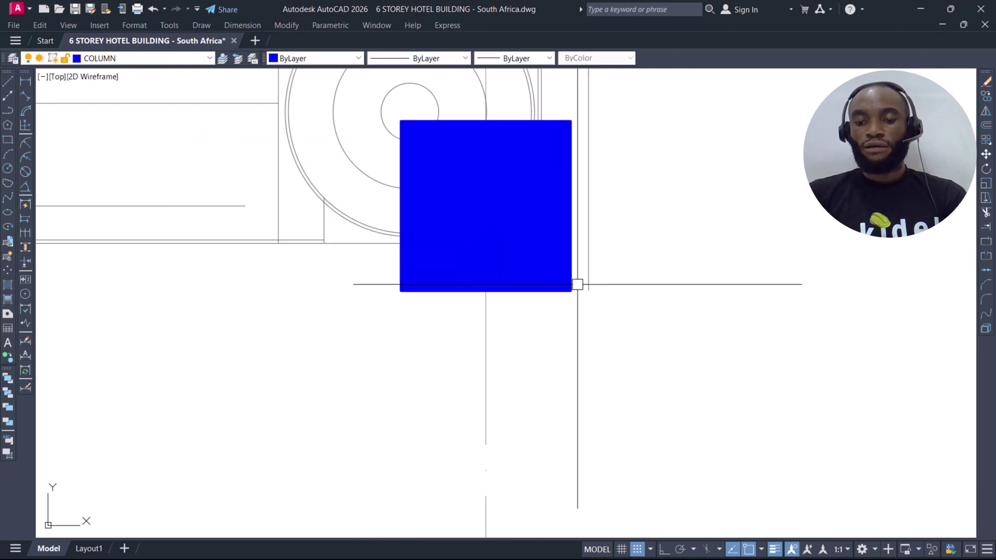
pyautogui.scroll(4, 577, 284)
pyautogui.click(565, 297)
pyautogui.scroll(-8, 534, 319)
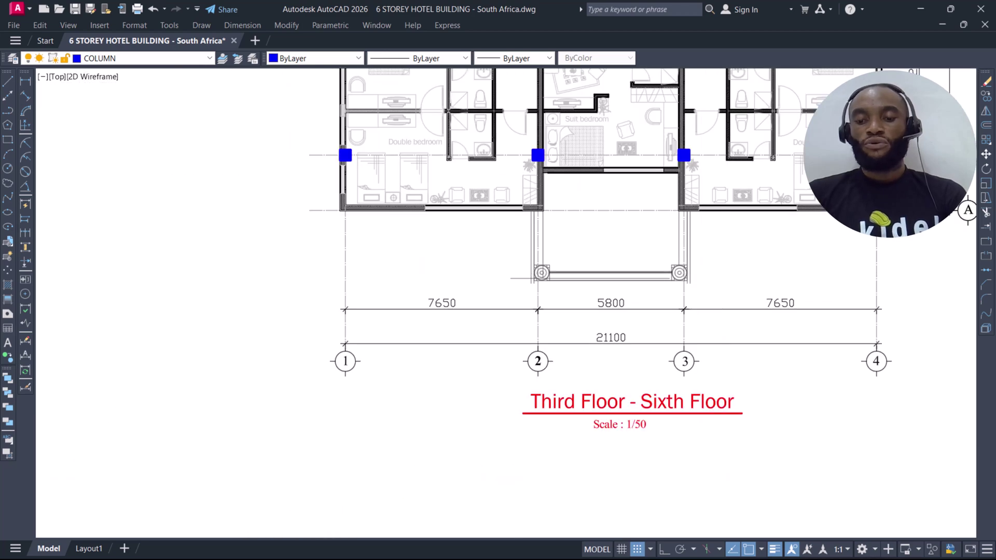
pyautogui.scroll(4, 733, 240)
pyautogui.scroll(-8, 555, 267)
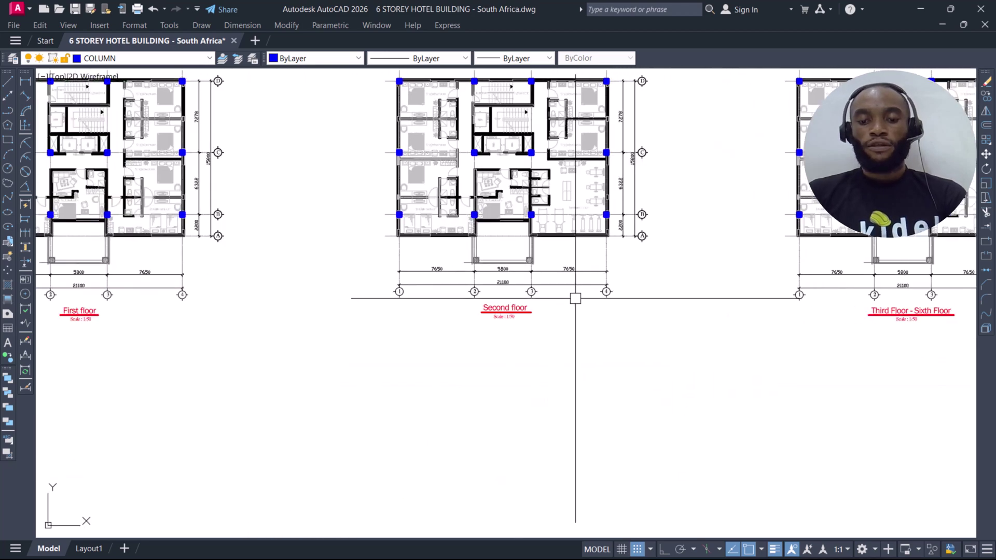
pyautogui.moveTo(476, 268); pyautogui.dragTo(792, 337, button='middle')
pyautogui.scroll(3, 365, 281)
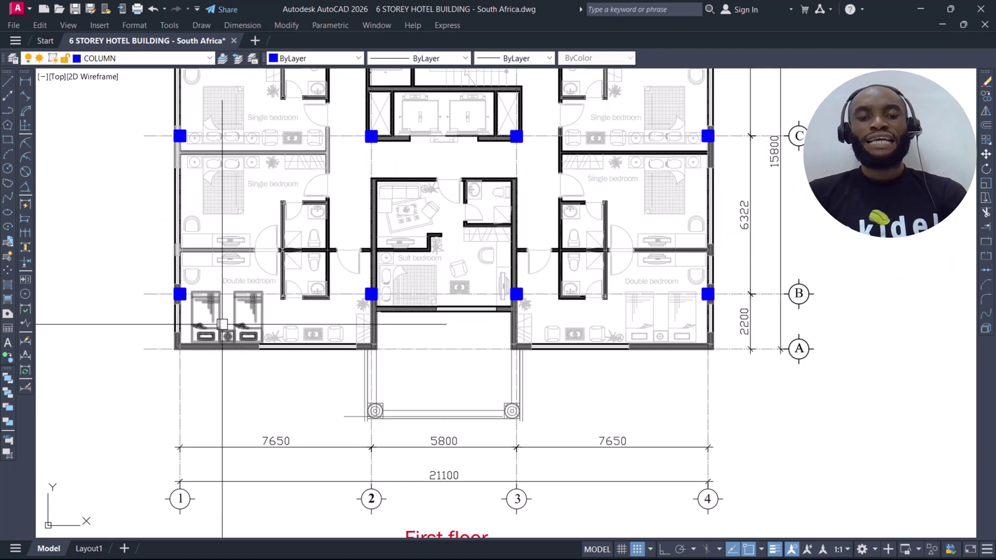
pyautogui.scroll(3, 176, 296)
pyautogui.scroll(-10, 190, 276)
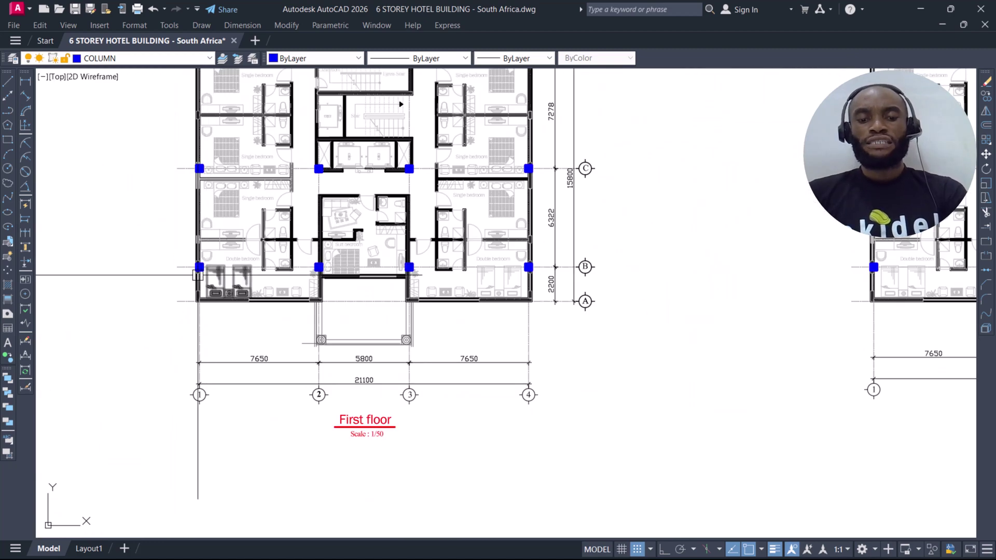
pyautogui.moveTo(133, 349); pyautogui.dragTo(311, 156, button='middle')
pyautogui.scroll(4, 345, 394)
pyautogui.scroll(6, 345, 395)
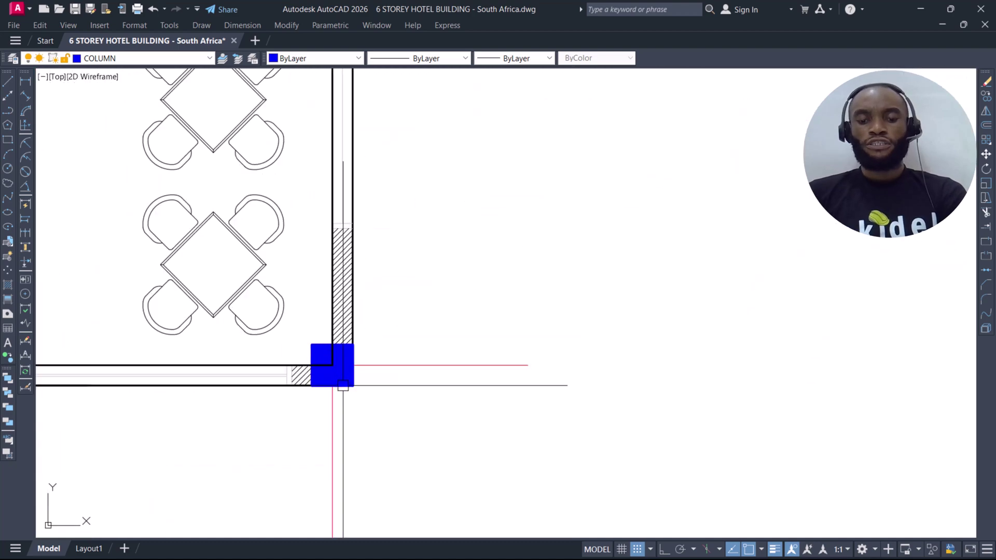
pyautogui.scroll(-3, 344, 382)
pyautogui.scroll(-2, 341, 368)
pyautogui.moveTo(341, 368); pyautogui.dragTo(562, 339, button='middle')
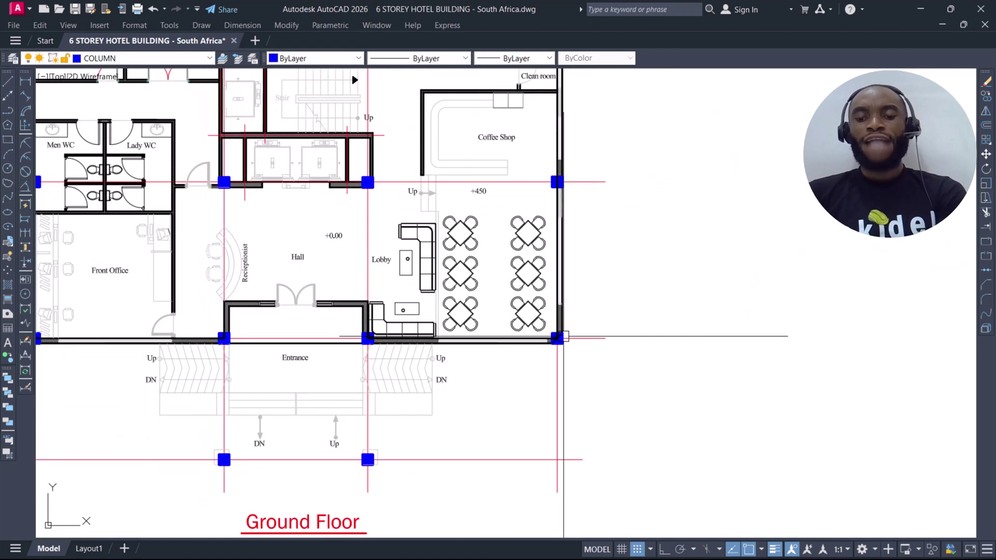
pyautogui.scroll(-2, 560, 343)
pyautogui.scroll(-2, 553, 345)
pyautogui.moveTo(627, 305); pyautogui.dragTo(312, 466, button='middle')
pyautogui.scroll(4, 382, 197)
pyautogui.scroll(4, 426, 265)
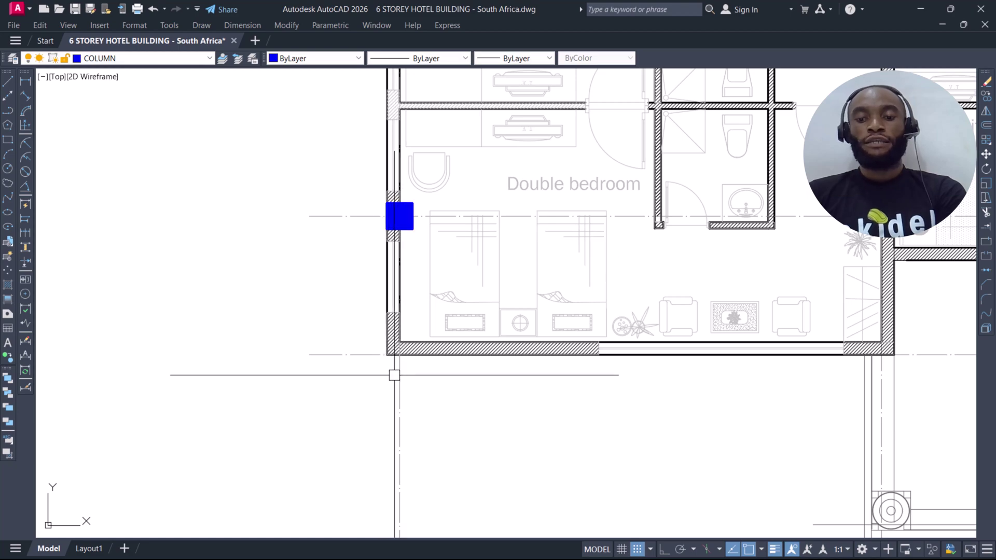
pyautogui.scroll(-8, 394, 376)
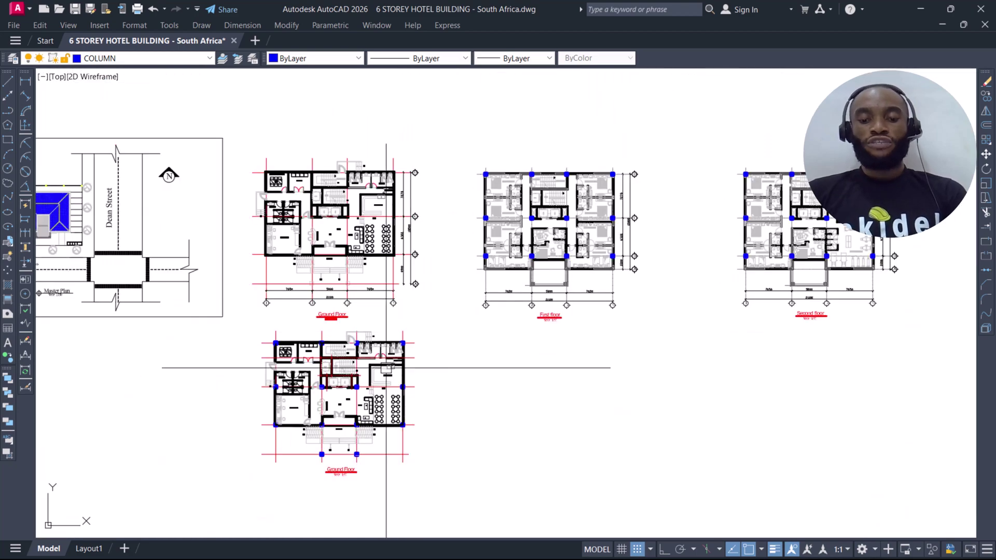
pyautogui.scroll(10, 400, 427)
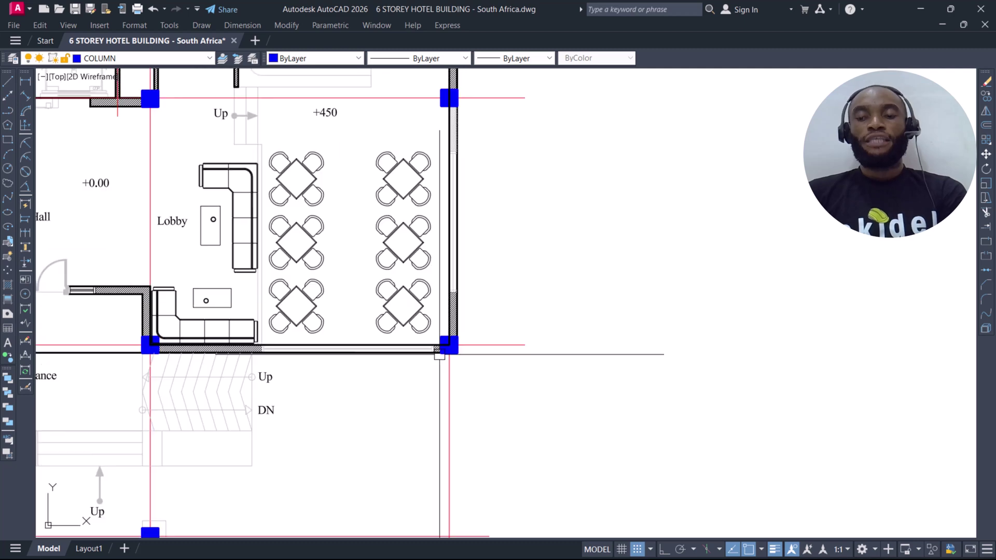
pyautogui.scroll(-4, 439, 354)
pyautogui.scroll(2, 457, 156)
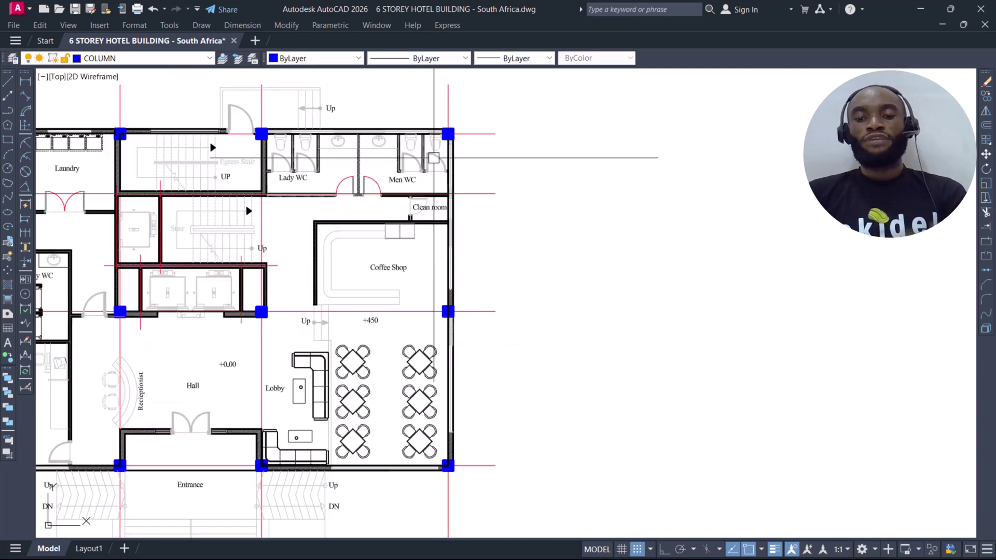
pyautogui.scroll(-4, 341, 207)
pyautogui.moveTo(430, 298); pyautogui.dragTo(246, 405, button='middle')
pyautogui.moveTo(465, 218); pyautogui.dragTo(530, 256, button='middle')
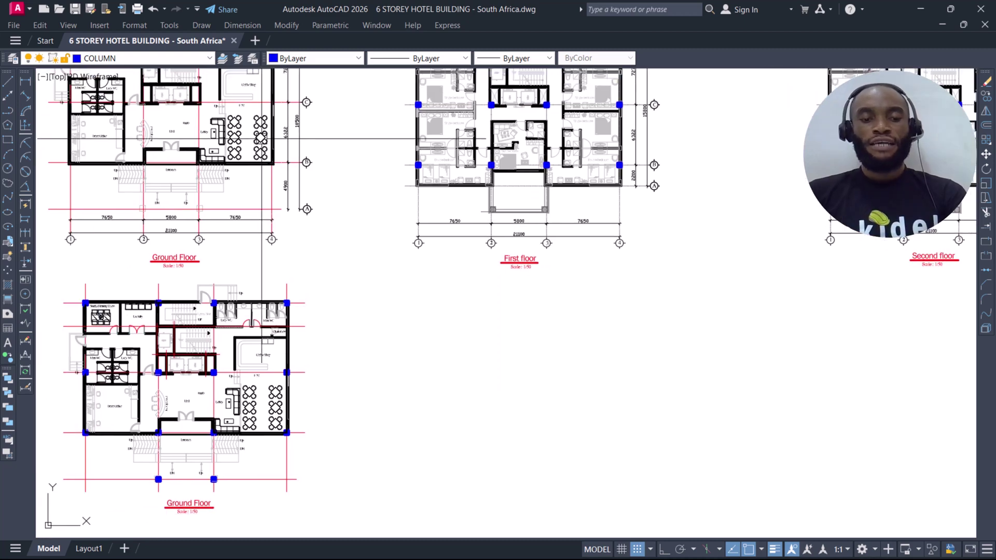
# Add a 13978 linear dimension between the Ground Floor plan's top-right and bottom-right column corners
pyautogui.click(25, 80)
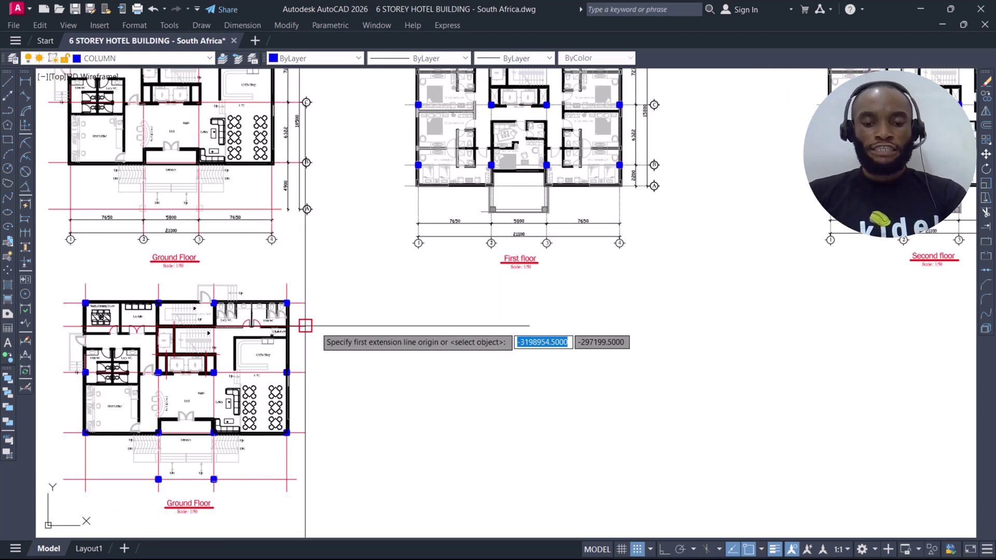
pyautogui.scroll(8, 303, 321)
pyautogui.scroll(2, 290, 284)
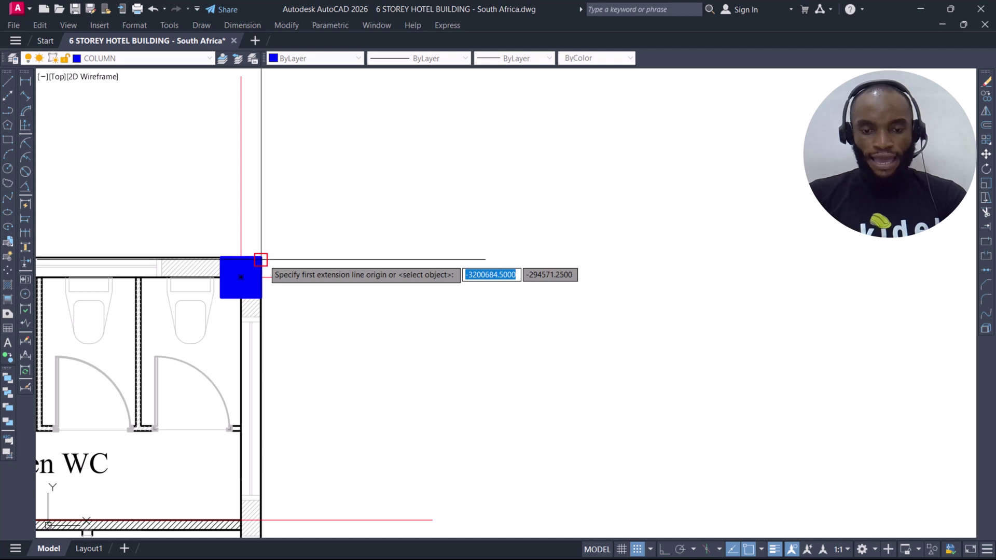
pyautogui.click(261, 261)
pyautogui.scroll(-6, 288, 178)
pyautogui.moveTo(308, 368); pyautogui.dragTo(338, 181, button='middle')
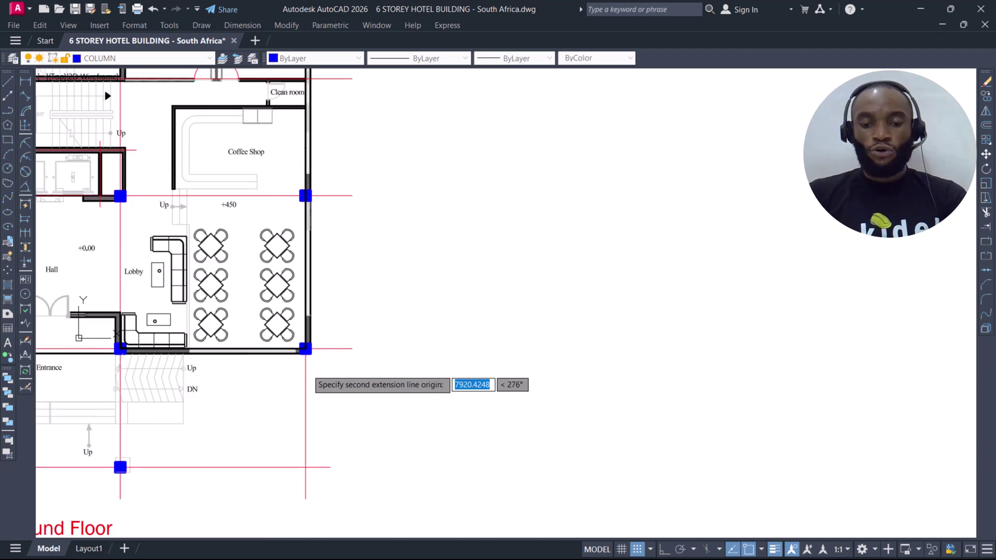
pyautogui.scroll(4, 316, 337)
pyautogui.moveTo(310, 362); pyautogui.dragTo(310, 369, button='middle')
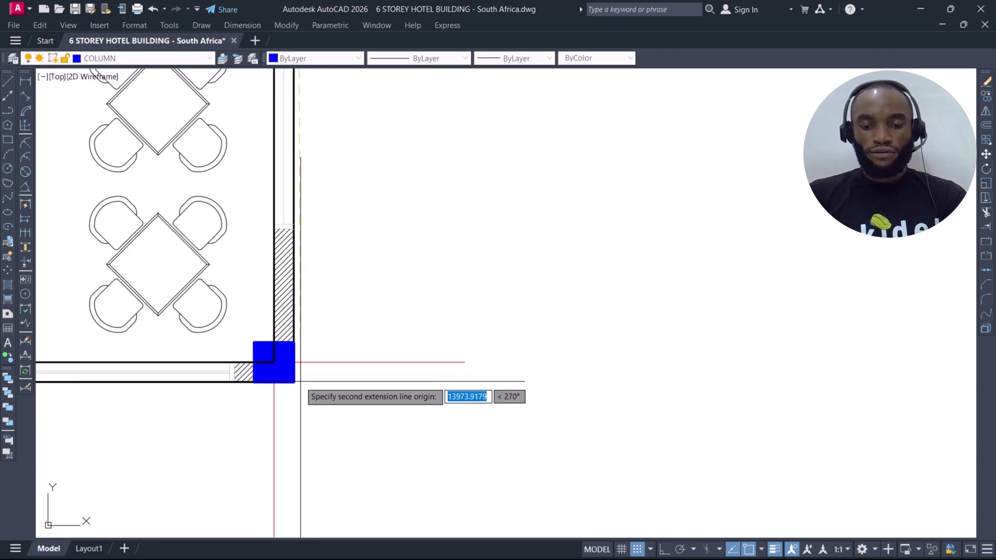
pyautogui.click(301, 382)
pyautogui.scroll(-3, 314, 382)
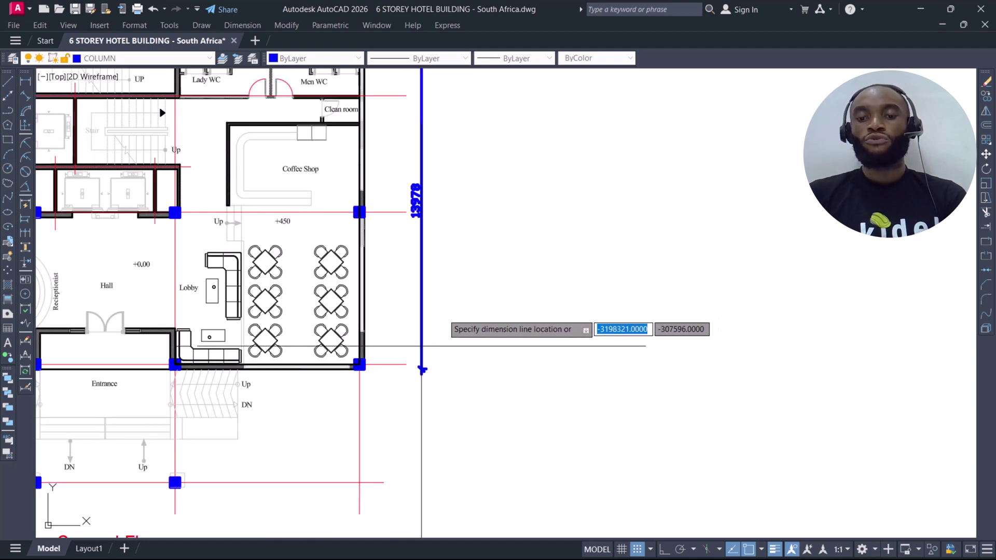
pyautogui.click(457, 307)
pyautogui.scroll(5, 457, 167)
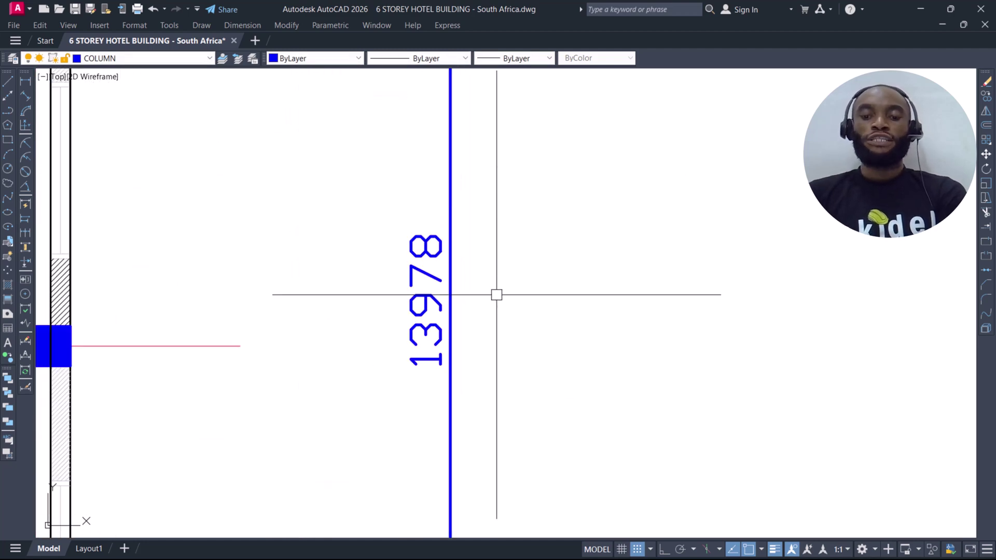
pyautogui.scroll(-5, 430, 290)
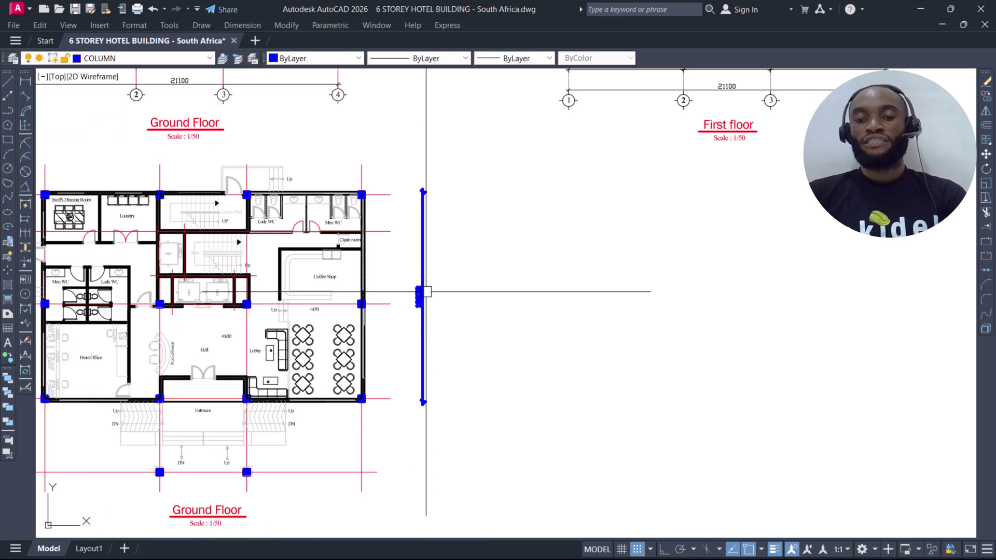
pyautogui.moveTo(426, 291); pyautogui.dragTo(323, 438, button='middle')
pyautogui.scroll(-4, 338, 256)
pyautogui.scroll(8, 369, 234)
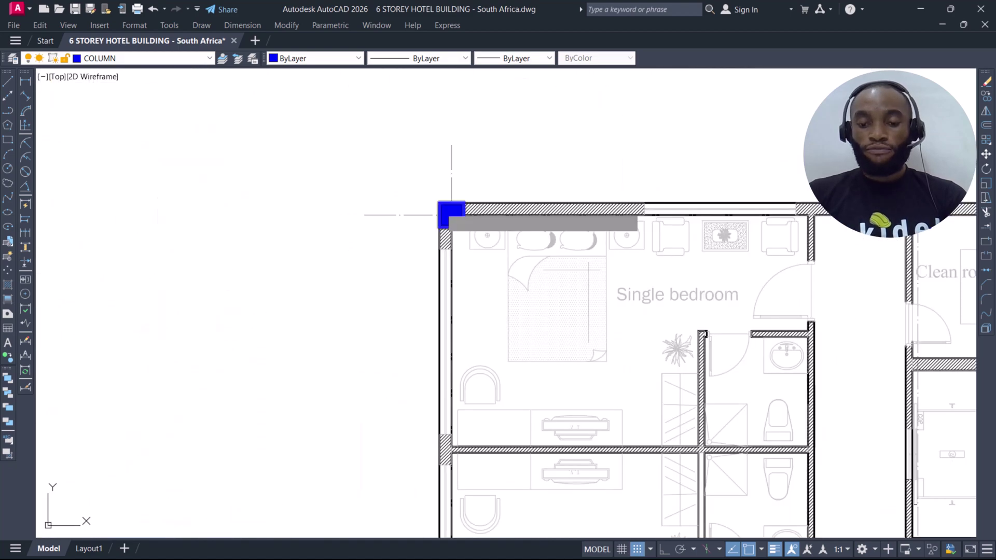
# Dimension the First floor plan's left side, corner column to bottom-left wall corner: 16000
pyautogui.scroll(5, 445, 208)
pyautogui.click(422, 190)
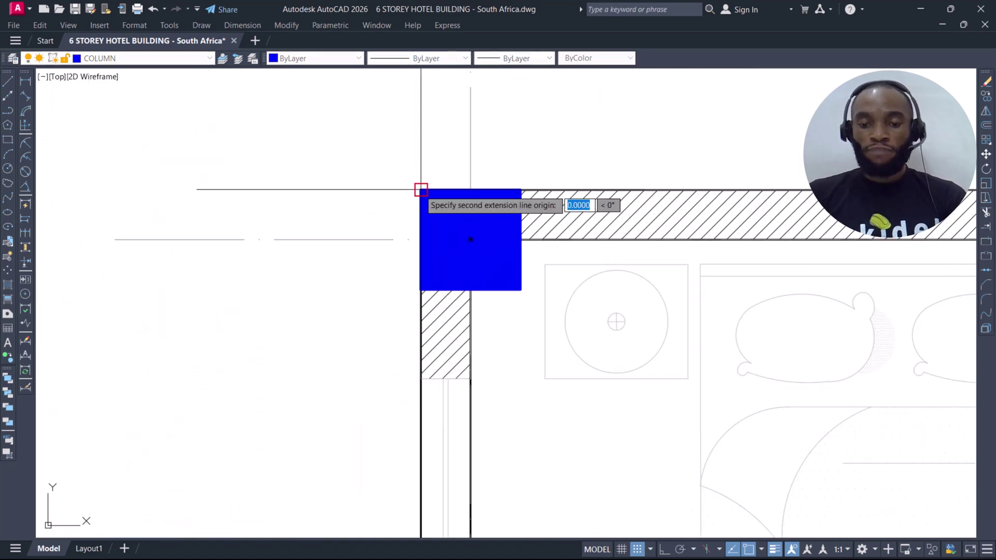
pyautogui.scroll(-9, 384, 160)
pyautogui.moveTo(400, 361); pyautogui.dragTo(408, 160, button='middle')
pyautogui.scroll(2, 392, 299)
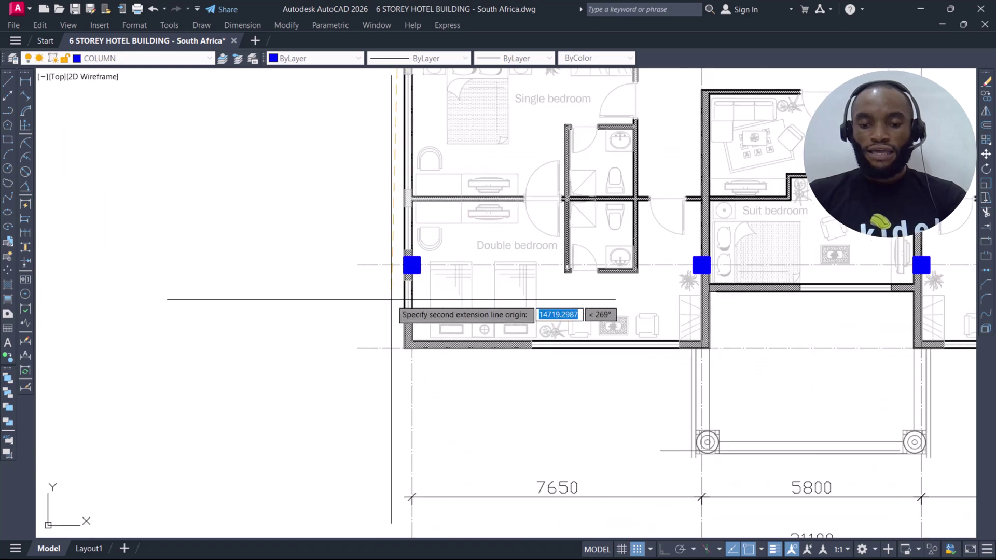
pyautogui.scroll(3, 400, 363)
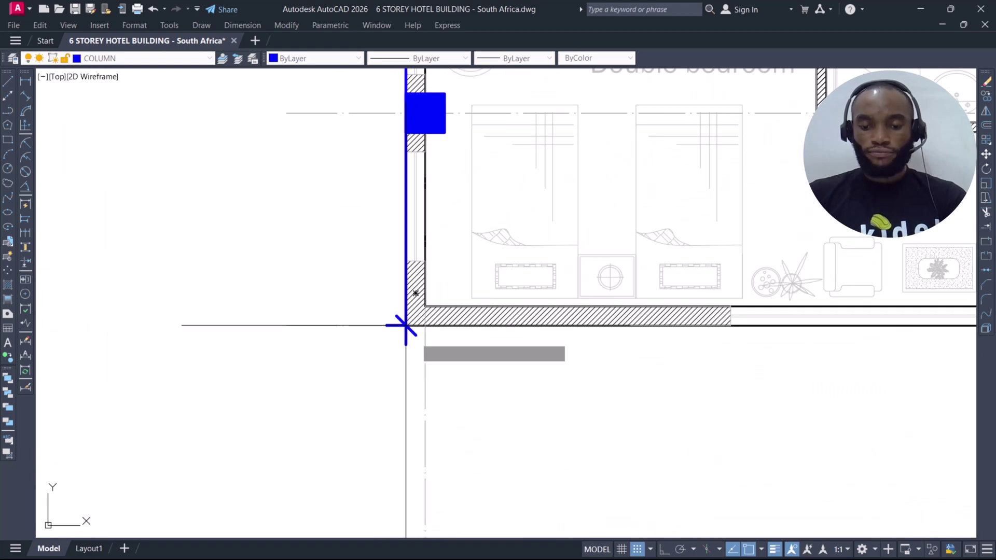
pyautogui.click(406, 325)
pyautogui.scroll(-4, 405, 326)
pyautogui.click(334, 218)
# Pan down to check the 13978 dimension and view the ground, first and second floors
pyautogui.scroll(3, 333, 219)
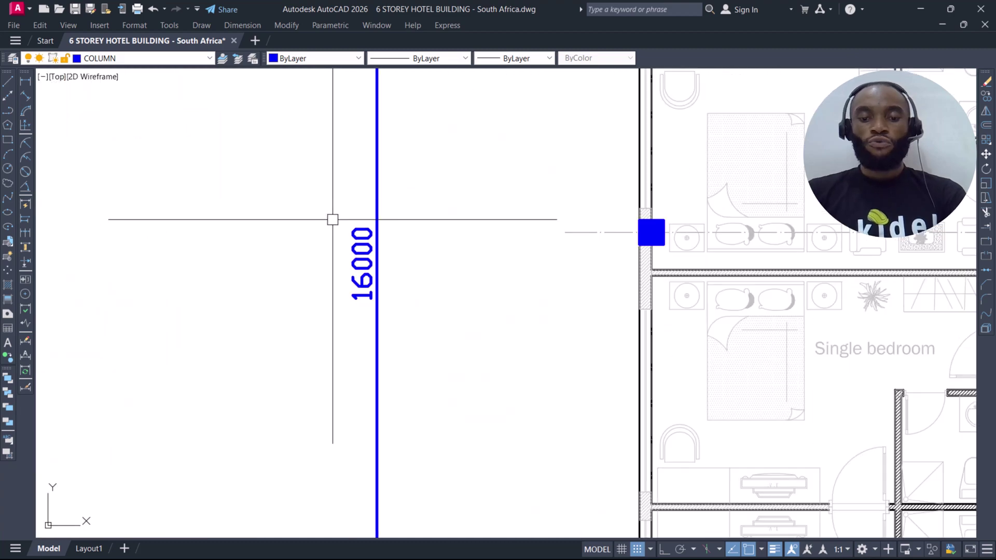
pyautogui.scroll(2, 351, 239)
pyautogui.scroll(-4, 397, 221)
pyautogui.scroll(-1, 389, 321)
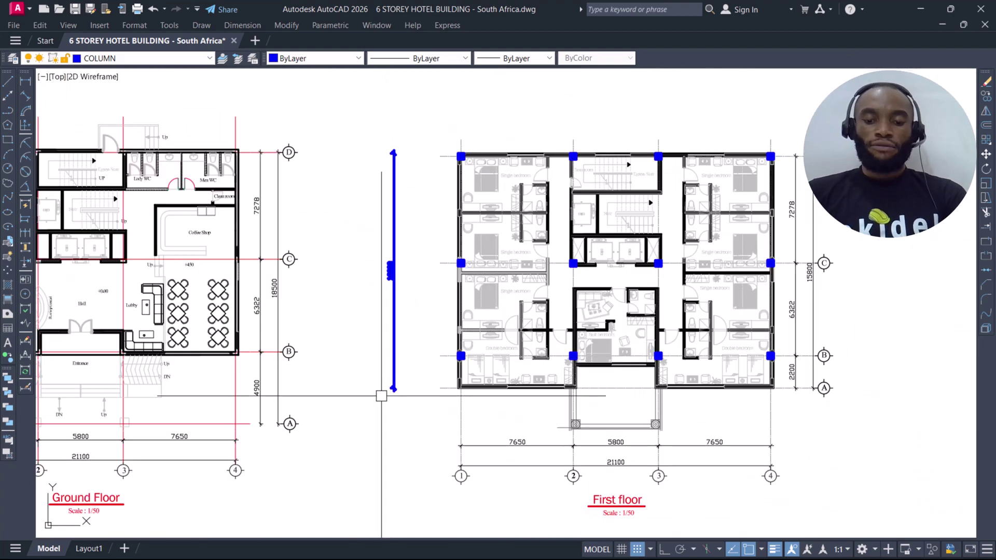
pyautogui.moveTo(382, 389); pyautogui.dragTo(389, 197, button='middle')
pyautogui.moveTo(362, 447); pyautogui.dragTo(333, 345, button='middle')
pyautogui.scroll(4, 385, 278)
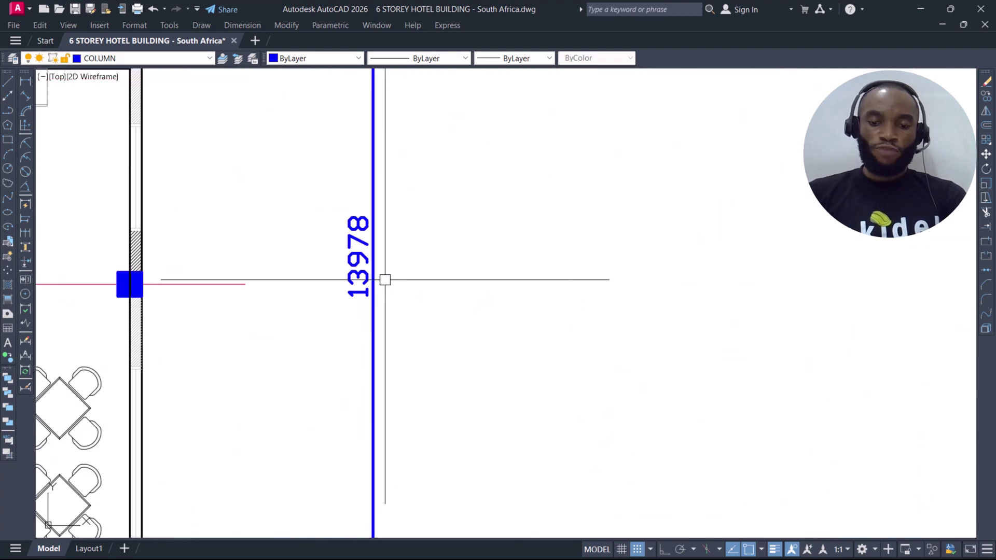
pyautogui.scroll(-3, 377, 283)
pyautogui.scroll(-4, 377, 283)
pyautogui.moveTo(418, 250); pyautogui.dragTo(317, 385, button='middle')
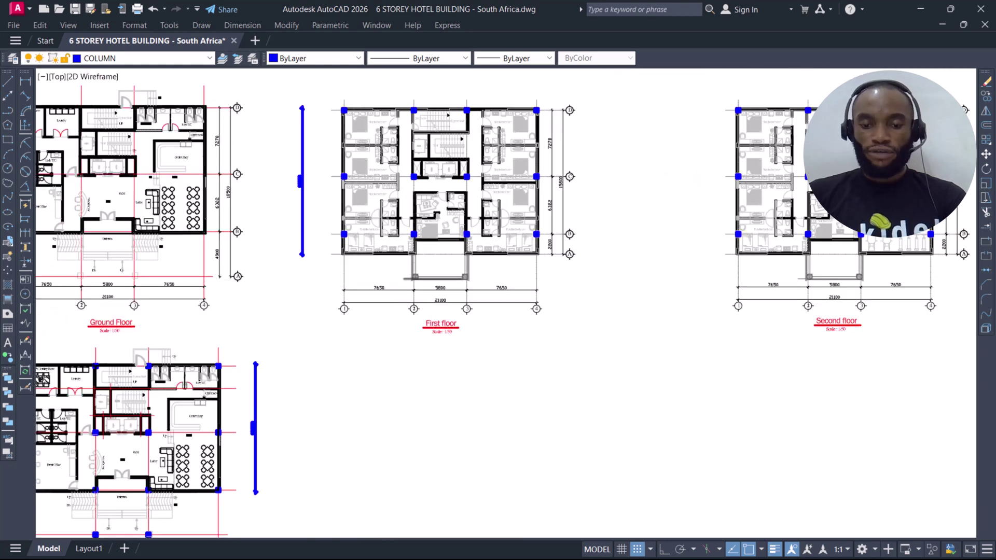
pyautogui.scroll(12, 347, 233)
# Add a 2200 vertical dimension for the lower-left bedroom beside the 16000 dimension
pyautogui.press('space')
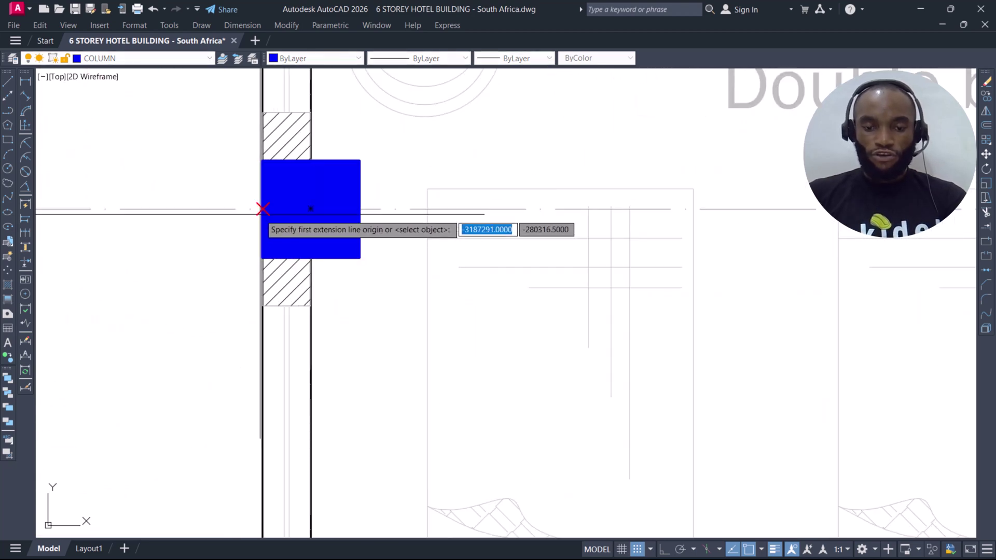
pyautogui.scroll(-4, 260, 209)
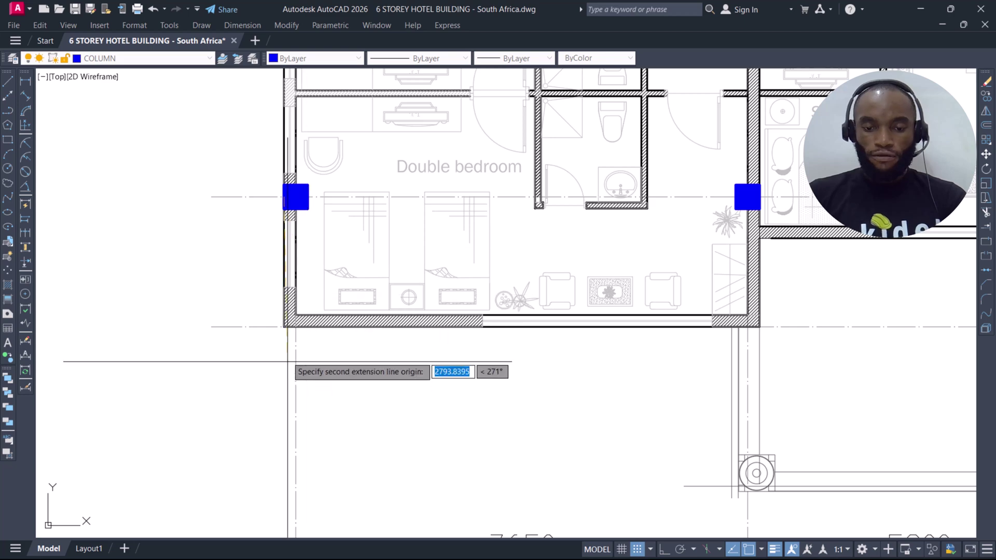
pyautogui.scroll(4, 272, 304)
pyautogui.click(283, 297)
pyautogui.scroll(-4, 286, 298)
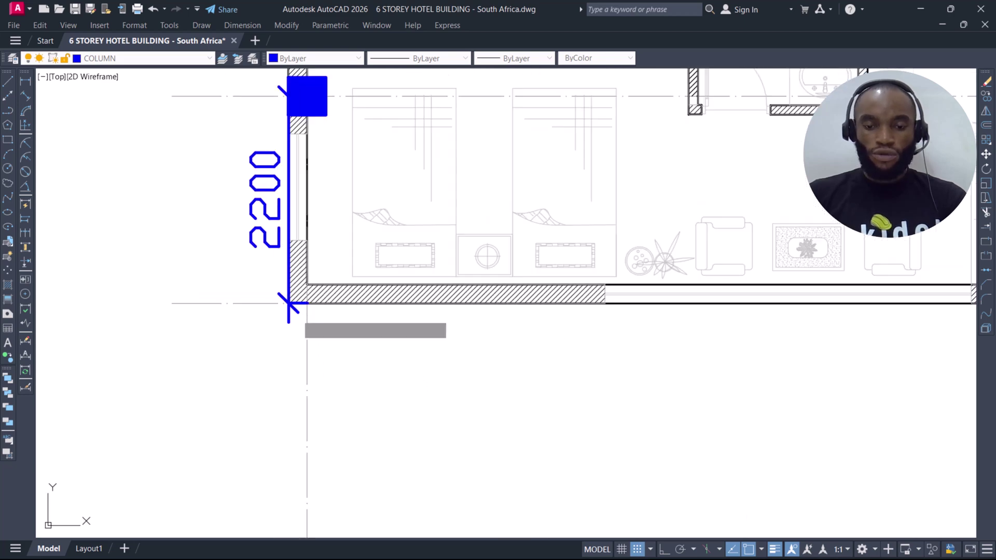
pyautogui.click(185, 246)
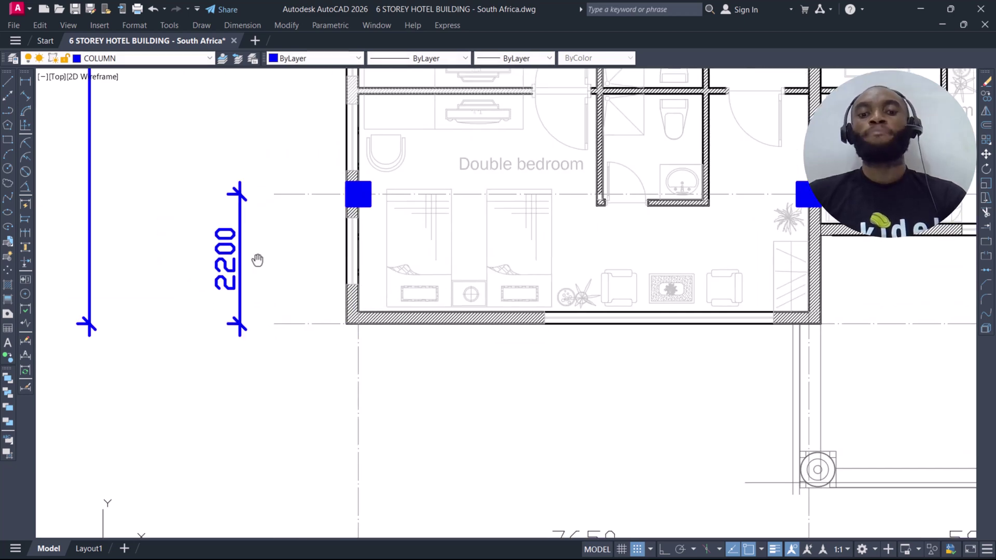
# Pan and zoom to show the Second and Third floor plans together with the others
pyautogui.scroll(-3, 274, 271)
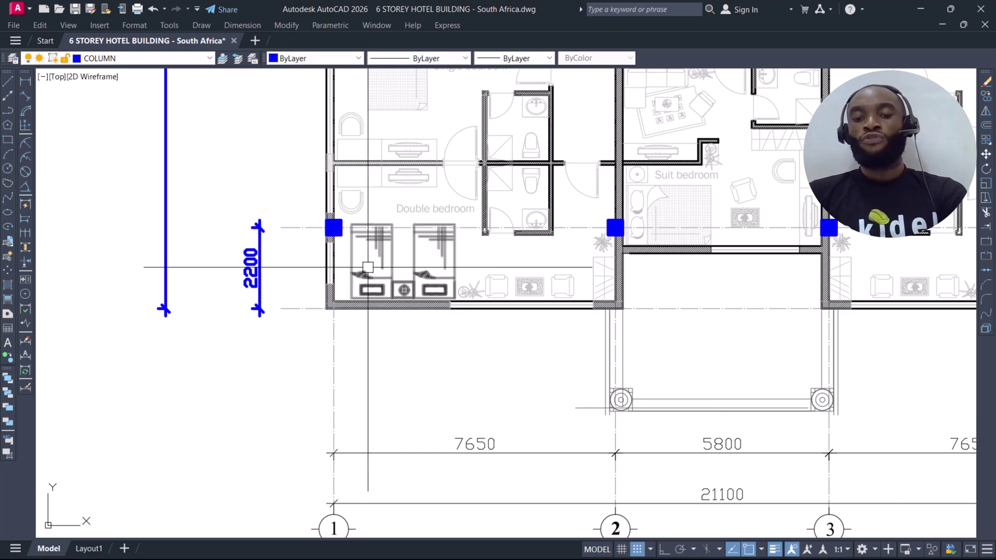
pyautogui.scroll(-4, 368, 268)
pyautogui.moveTo(476, 281); pyautogui.dragTo(240, 307, button='middle')
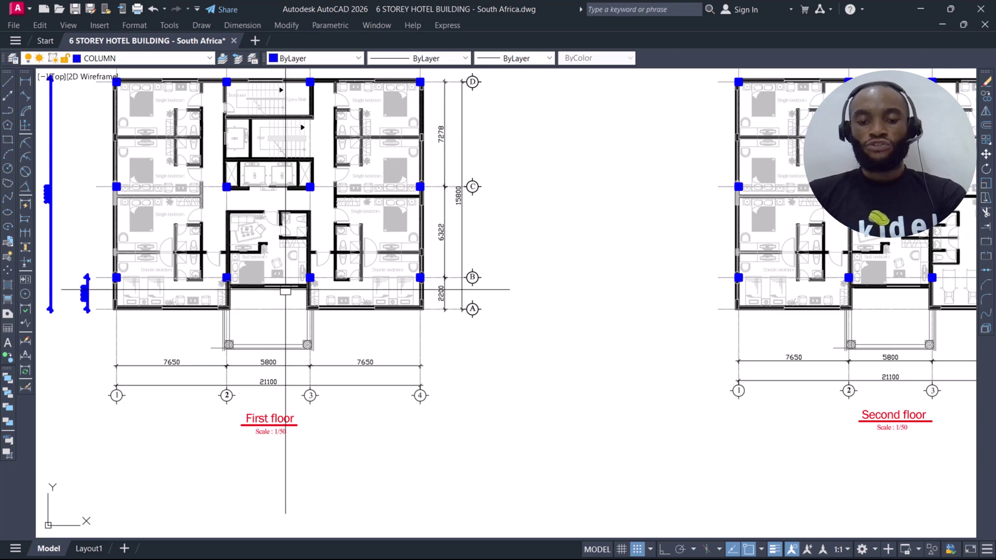
pyautogui.scroll(-3, 223, 385)
pyautogui.scroll(4, 556, 332)
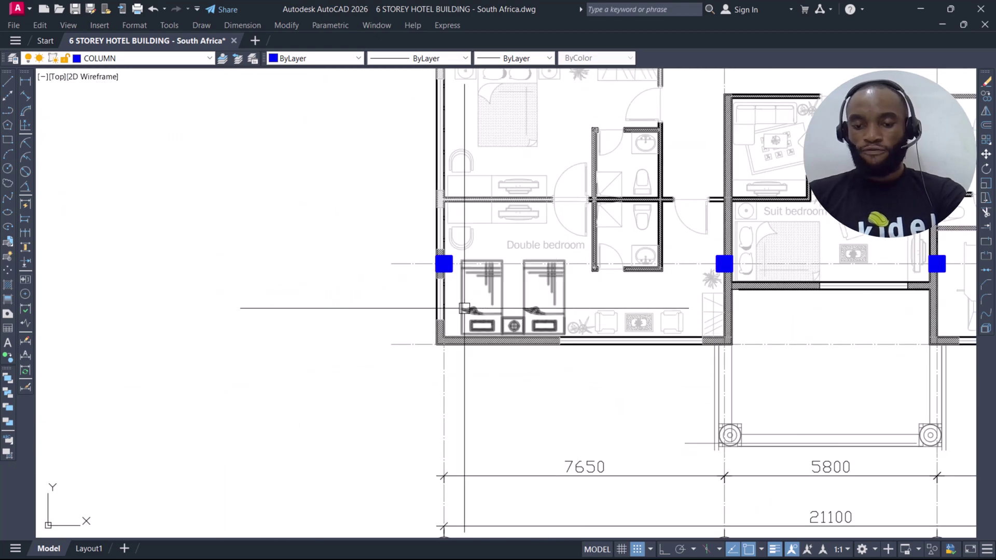
pyautogui.scroll(-4, 519, 312)
pyautogui.moveTo(639, 313); pyautogui.dragTo(620, 291, button='middle')
pyautogui.scroll(4, 631, 304)
pyautogui.scroll(-8, 562, 280)
pyautogui.scroll(4, 257, 239)
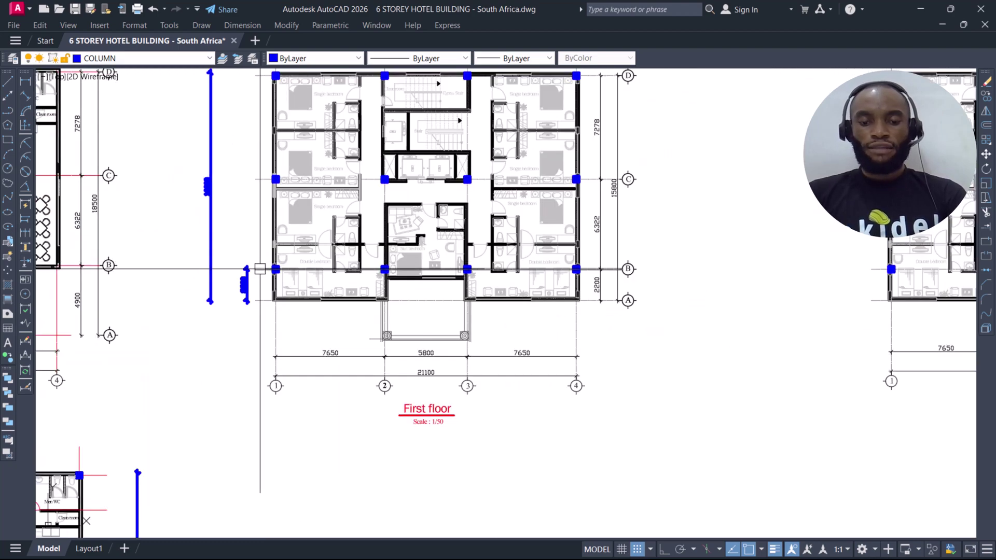
pyautogui.scroll(-5, 234, 227)
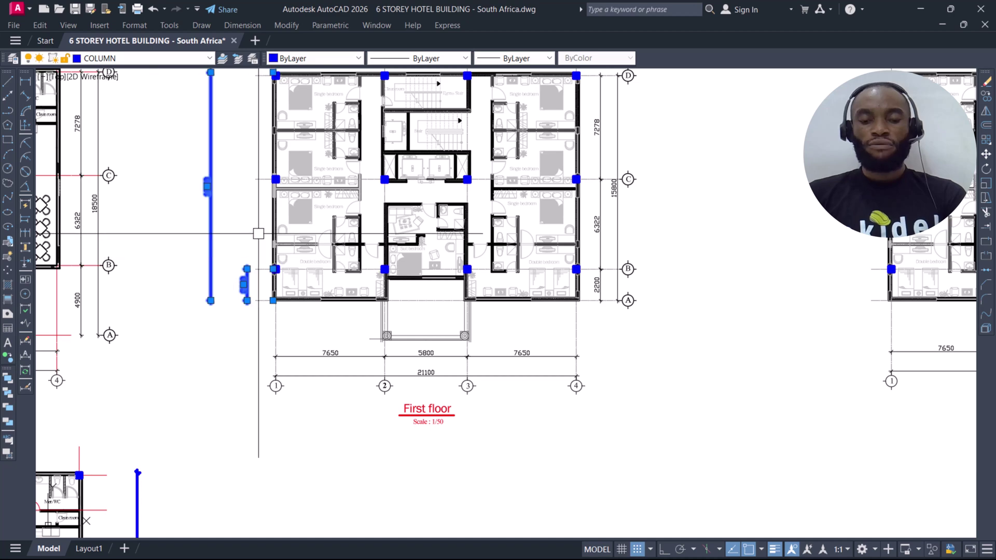
pyautogui.moveTo(216, 349); pyautogui.dragTo(251, 289, button='middle')
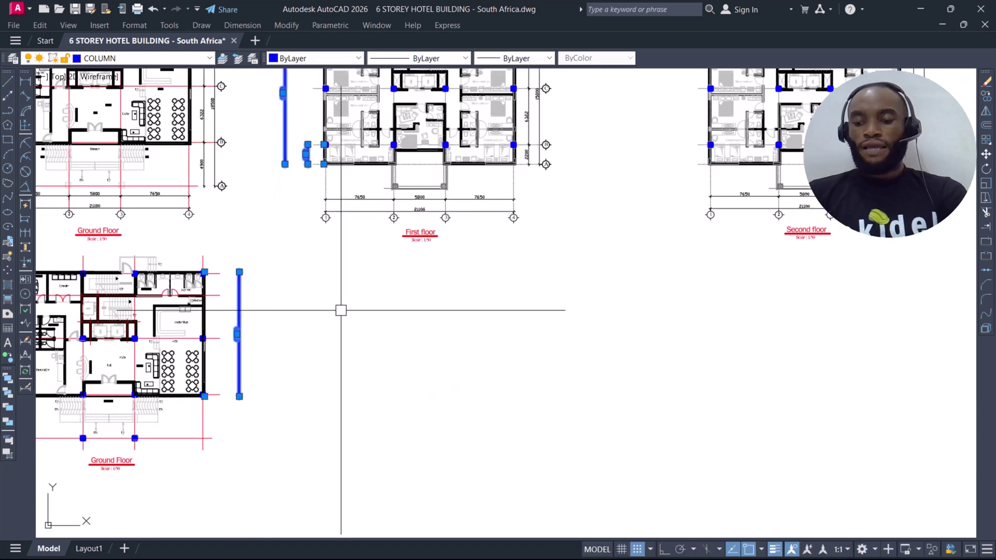
pyautogui.scroll(-5, 261, 310)
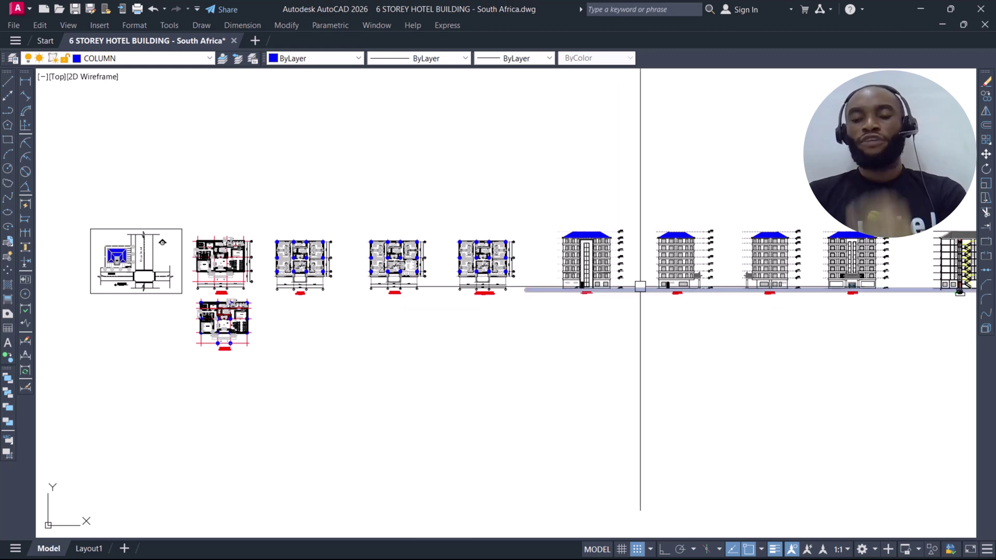
pyautogui.scroll(5, 638, 288)
pyautogui.moveTo(522, 291)
pyautogui.mouseDown(button='middle')
pyautogui.moveTo(156, 396)
pyautogui.moveTo(265, 367)
pyautogui.mouseUp(button='middle')
pyautogui.scroll(-5, 266, 367)
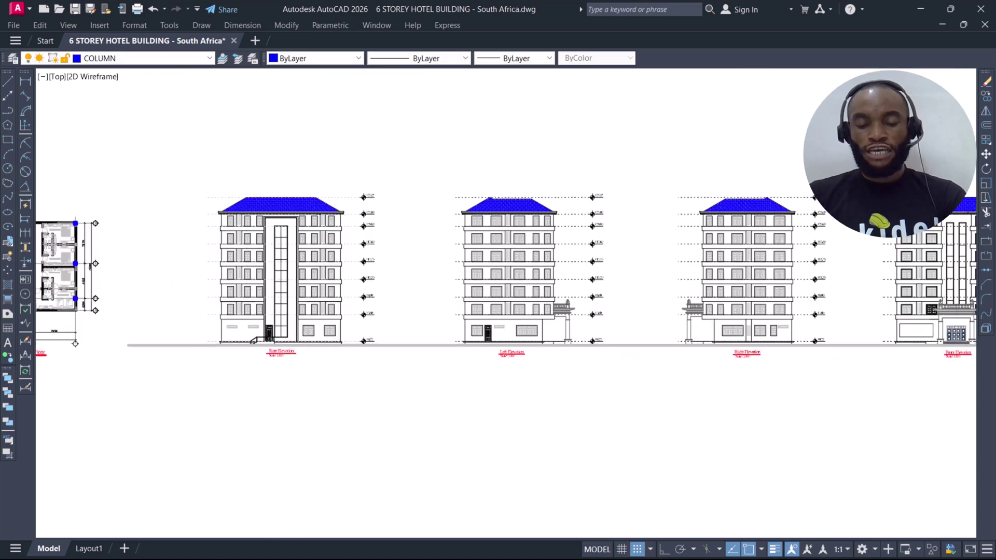
pyautogui.scroll(4, 397, 290)
pyautogui.scroll(4, 400, 277)
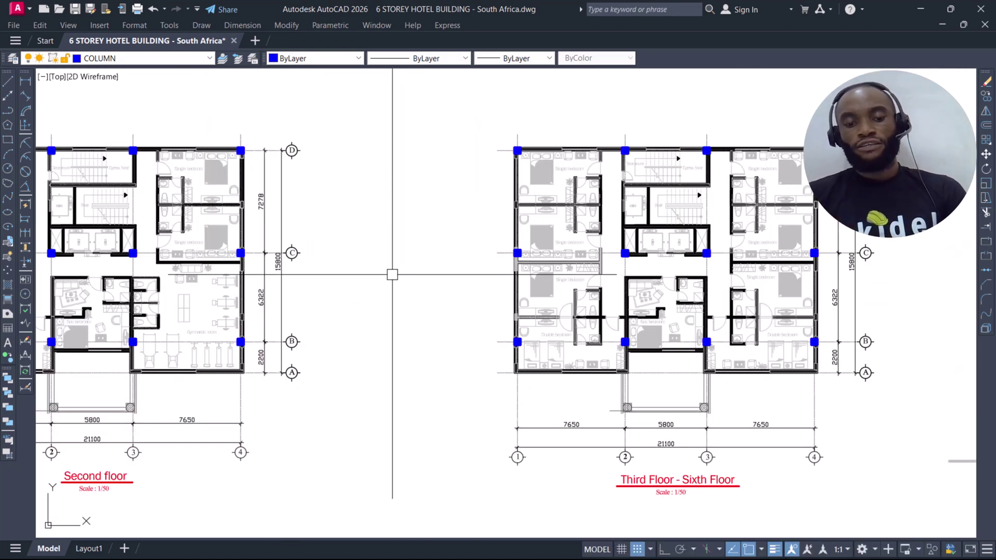
pyautogui.scroll(-4, 275, 283)
pyautogui.scroll(-2, 610, 298)
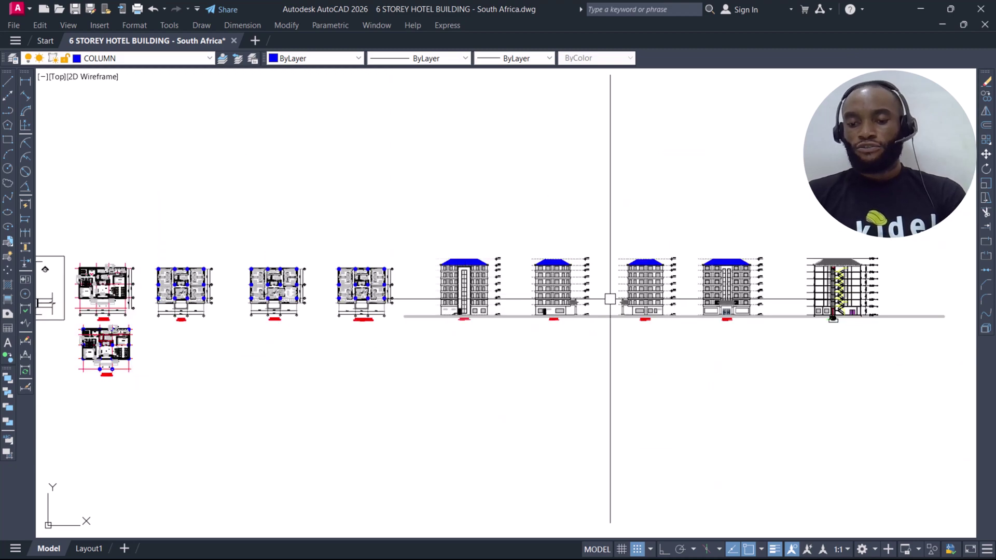
pyautogui.scroll(8, 452, 311)
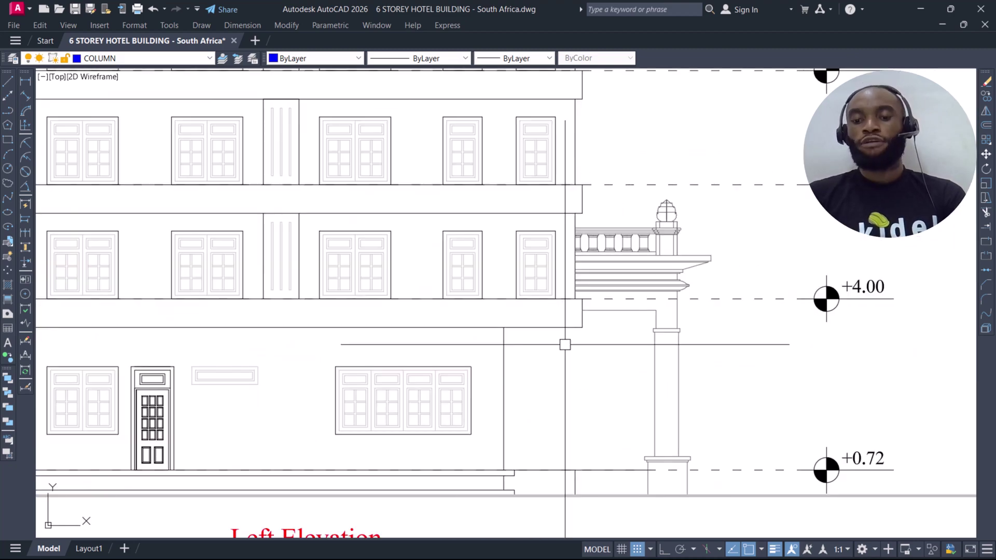
pyautogui.scroll(2, 623, 318)
pyautogui.scroll(-2, 572, 310)
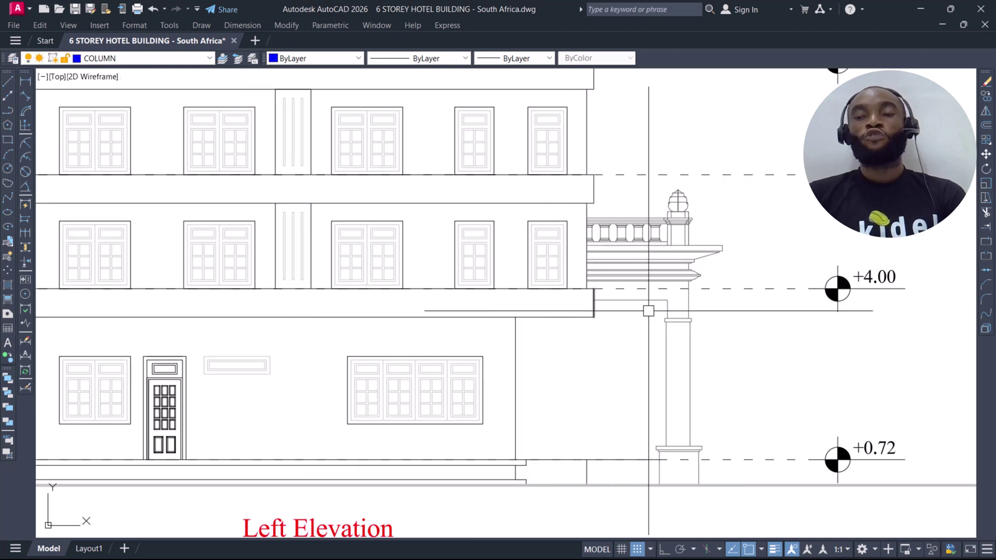
pyautogui.scroll(-4, 532, 320)
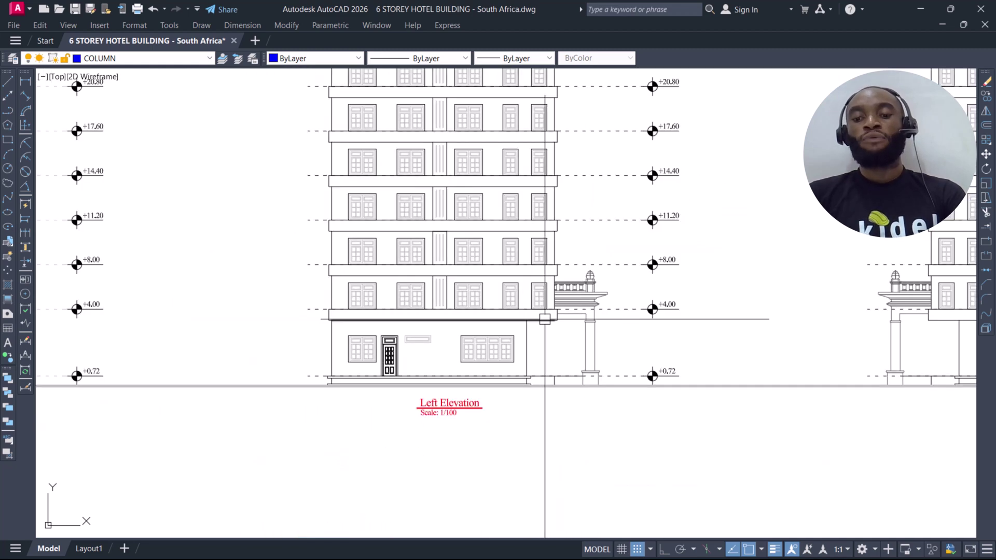
pyautogui.scroll(2, 554, 326)
pyautogui.scroll(3, 545, 322)
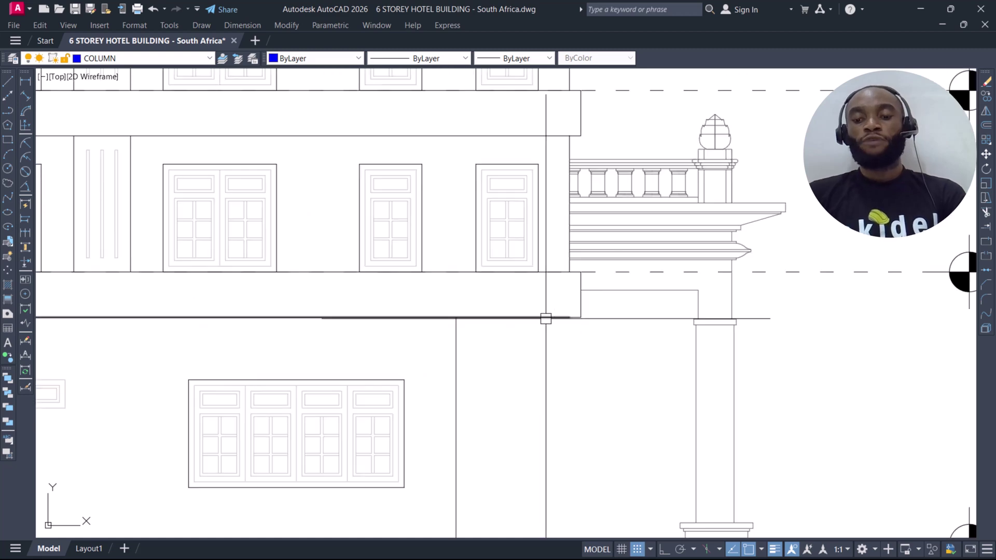
pyautogui.scroll(-4, 558, 309)
pyautogui.scroll(-4, 548, 309)
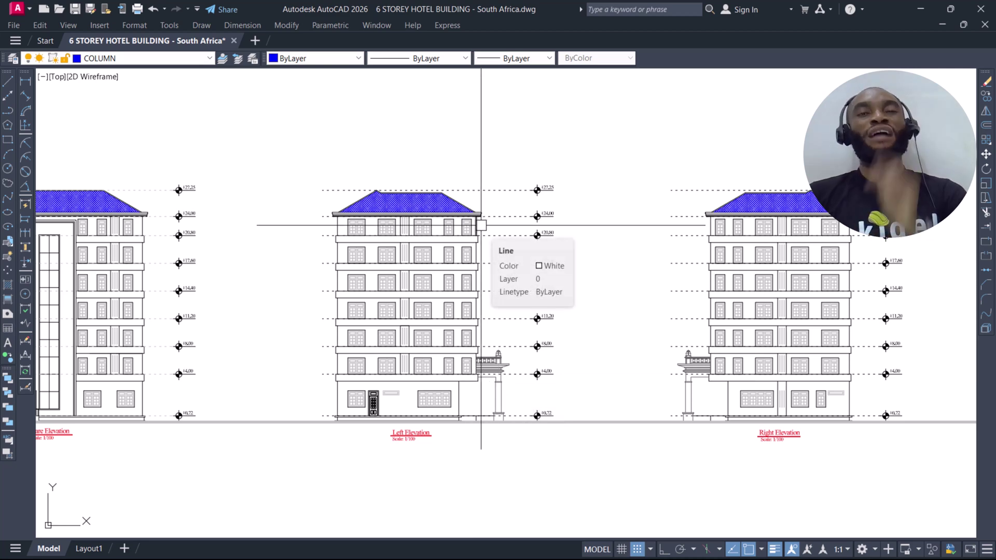
pyautogui.scroll(-2, 477, 226)
pyautogui.scroll(8, 550, 264)
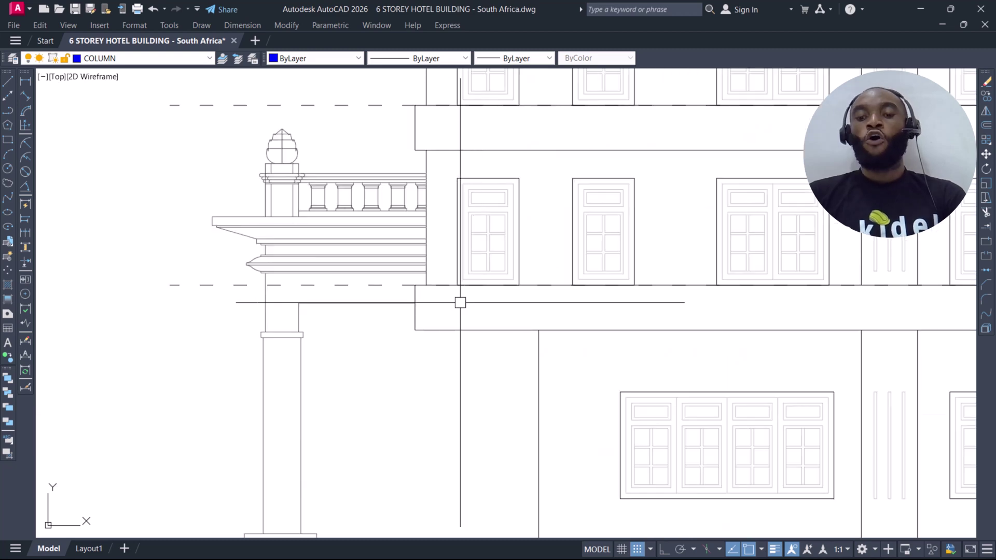
pyautogui.scroll(-4, 461, 302)
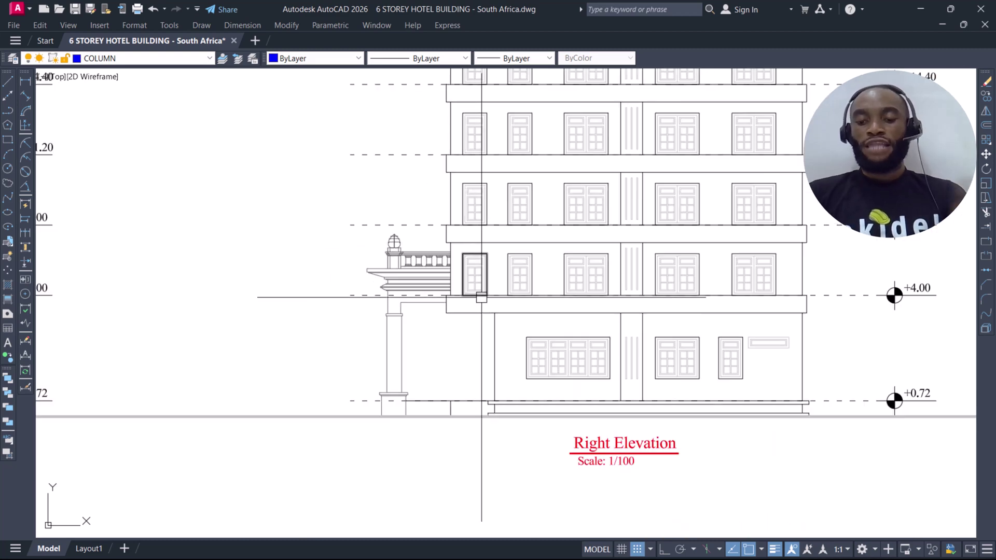
pyautogui.scroll(-5, 478, 293)
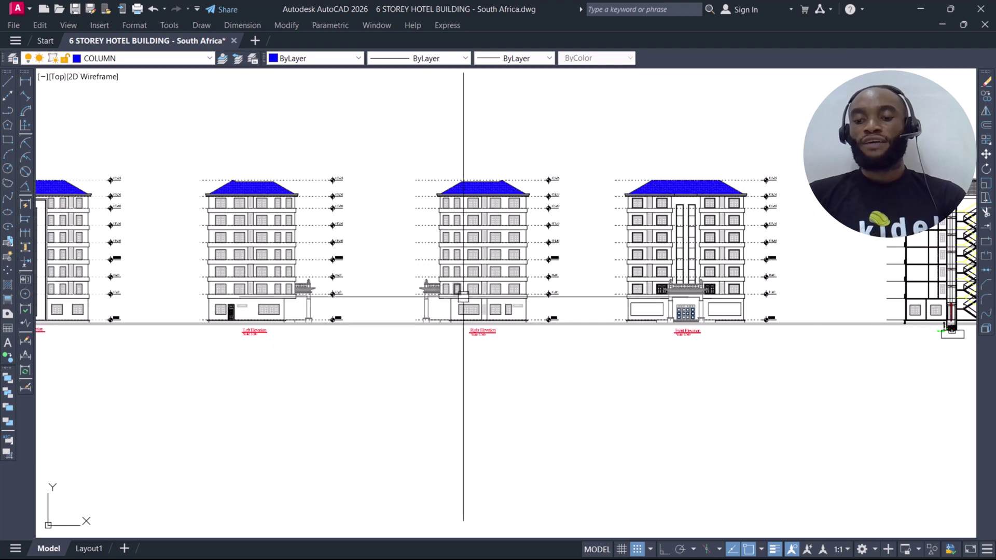
pyautogui.moveTo(642, 289); pyautogui.dragTo(391, 285, button='middle')
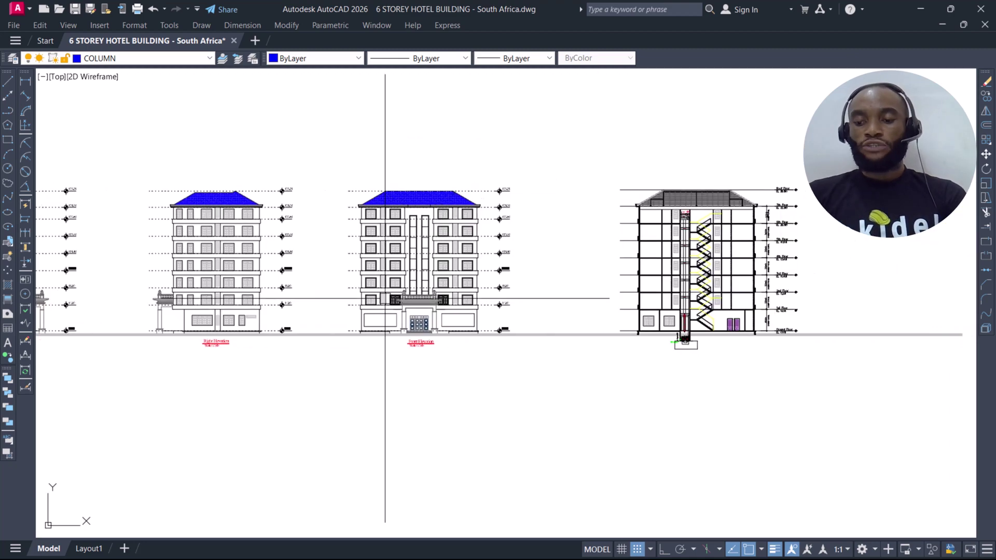
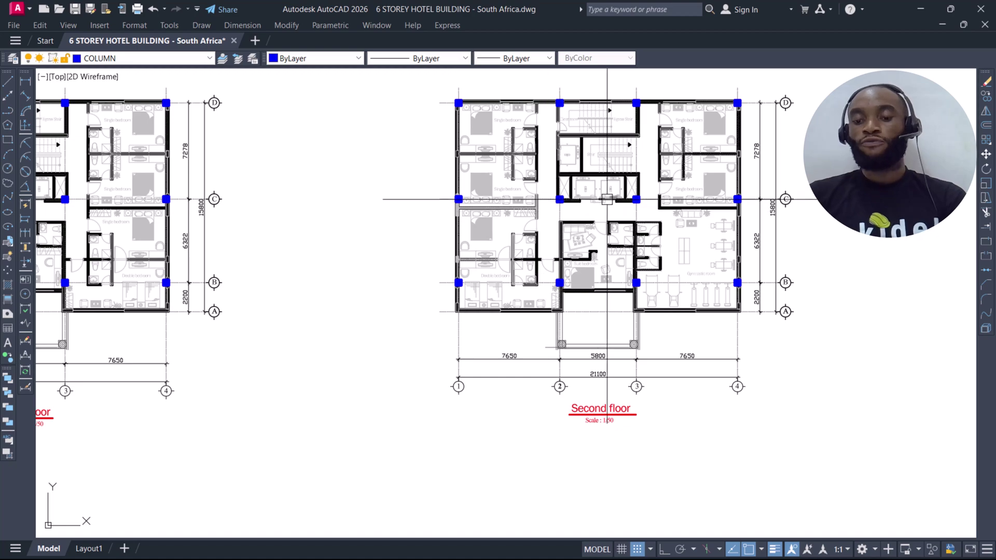
# Zoom and pan over to the Third Floor plan to check its blue columns
pyautogui.scroll(2, 477, 274)
pyautogui.scroll(4, 385, 184)
pyautogui.scroll(-8, 385, 183)
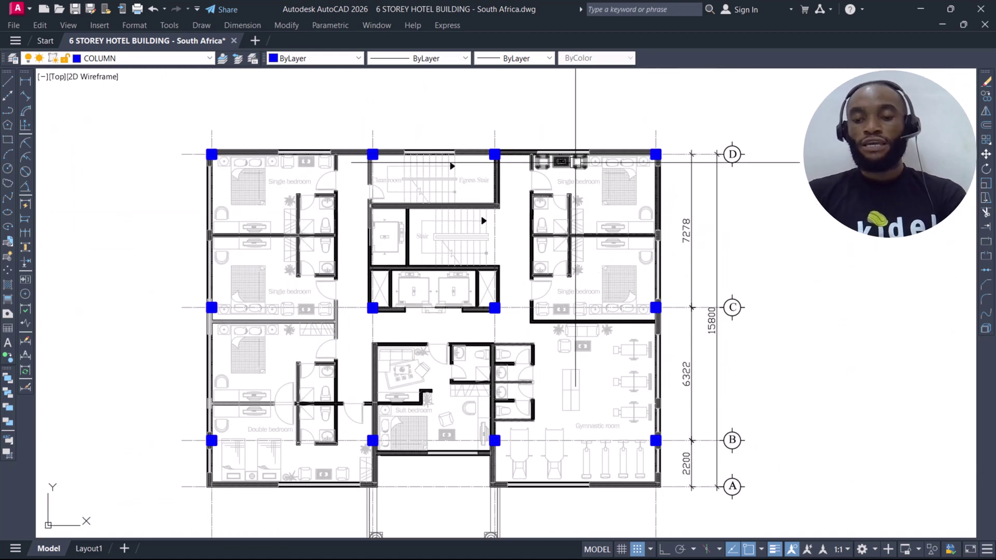
pyautogui.scroll(-2, 548, 197)
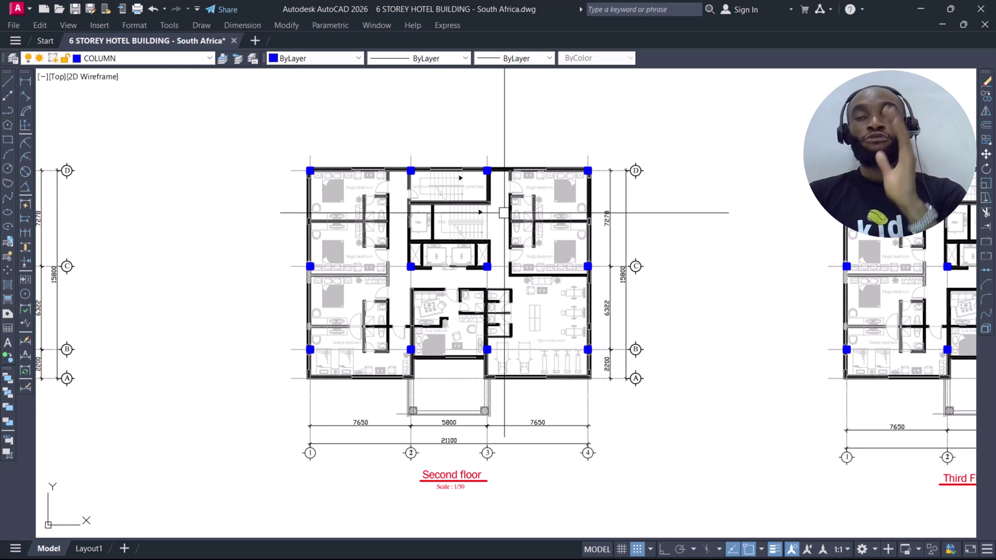
pyautogui.scroll(5, 502, 214)
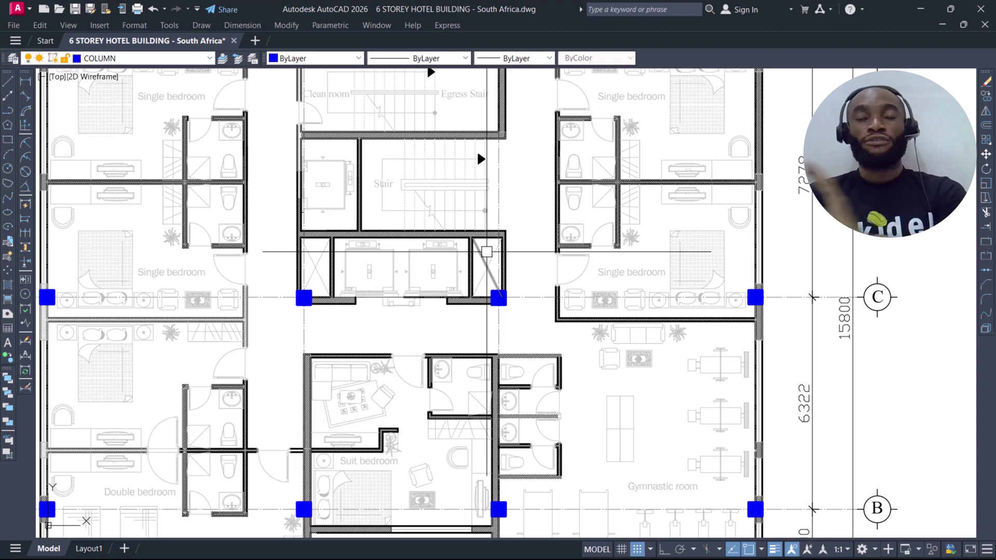
pyautogui.scroll(-6, 394, 180)
pyautogui.moveTo(598, 243); pyautogui.dragTo(326, 242, button='middle')
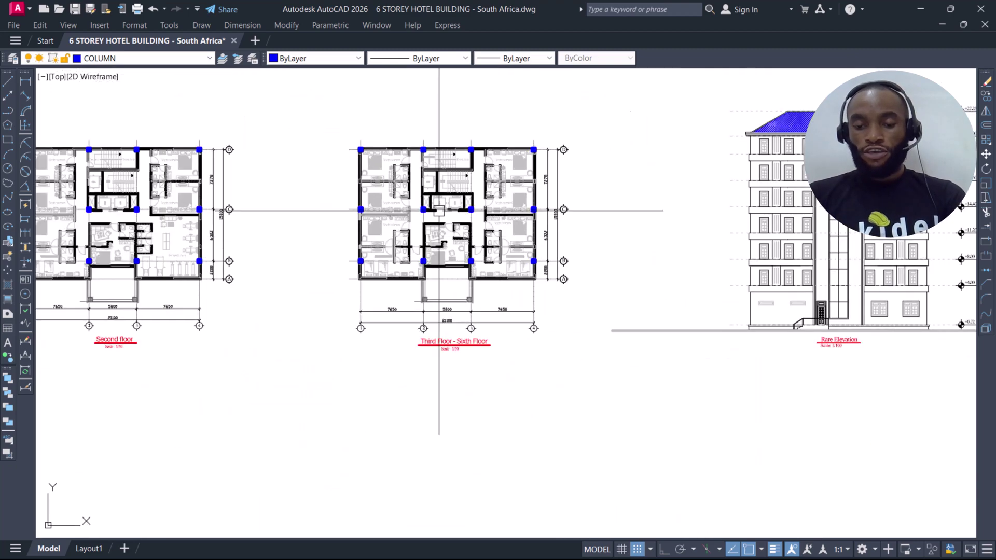
pyautogui.scroll(4, 441, 206)
pyautogui.scroll(-3, 447, 200)
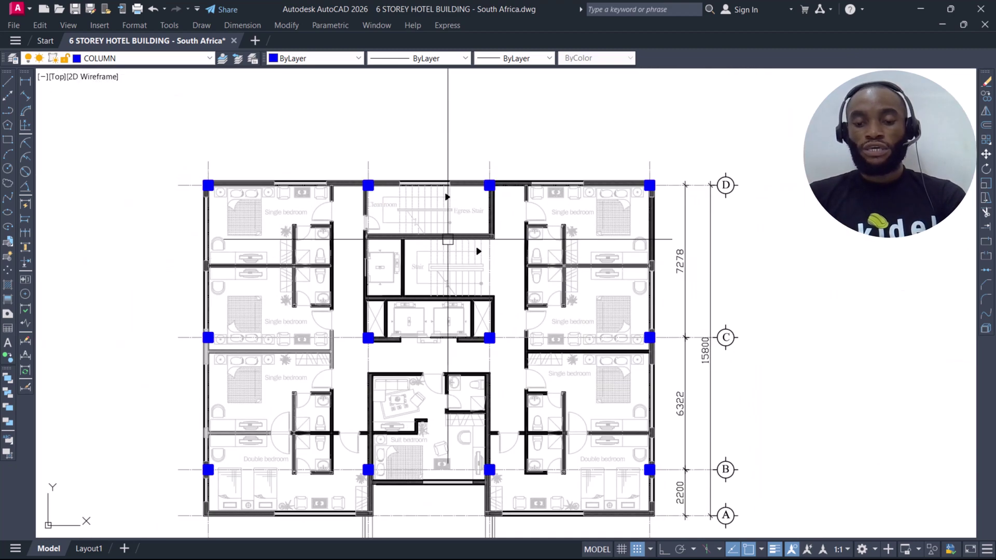
pyautogui.scroll(-2, 440, 244)
pyautogui.scroll(-2, 370, 236)
pyautogui.scroll(5, 418, 251)
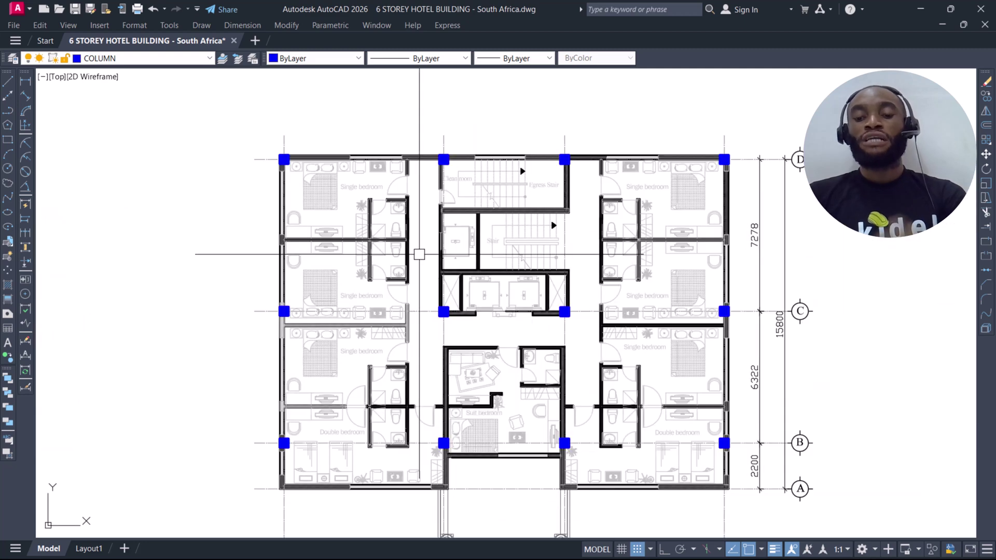
pyautogui.scroll(-4, 433, 241)
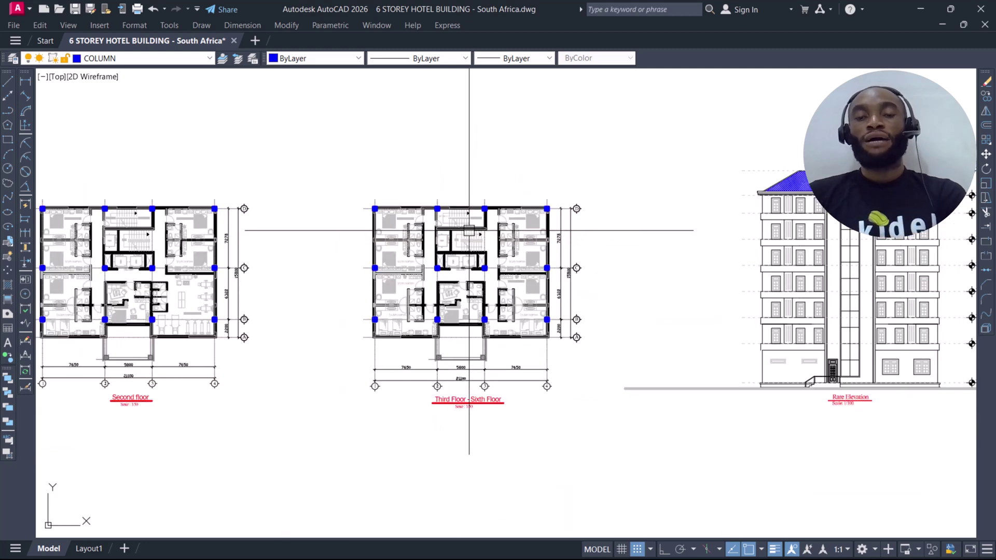
pyautogui.scroll(-4, 552, 270)
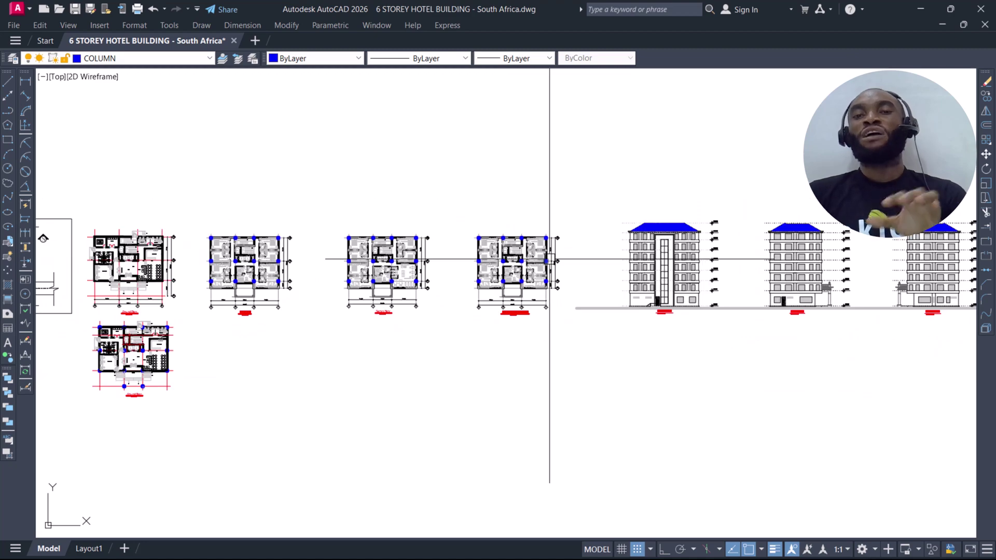
# Pan down to the Ground Floor plan and across the next floor plans to check the columns
pyautogui.moveTo(375, 322); pyautogui.dragTo(594, 284, button='middle')
pyautogui.scroll(3, 358, 320)
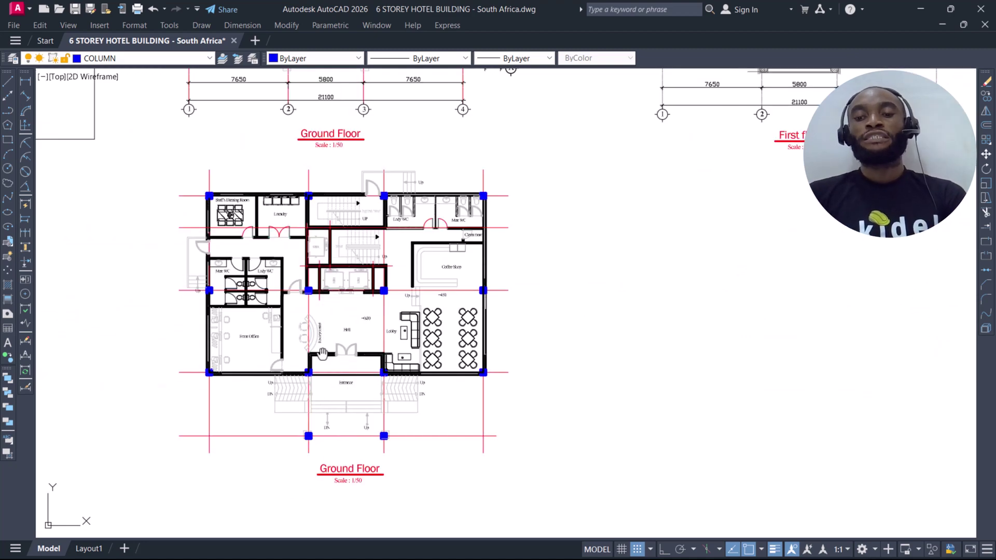
pyautogui.scroll(2, 327, 401)
pyautogui.scroll(-2, 291, 435)
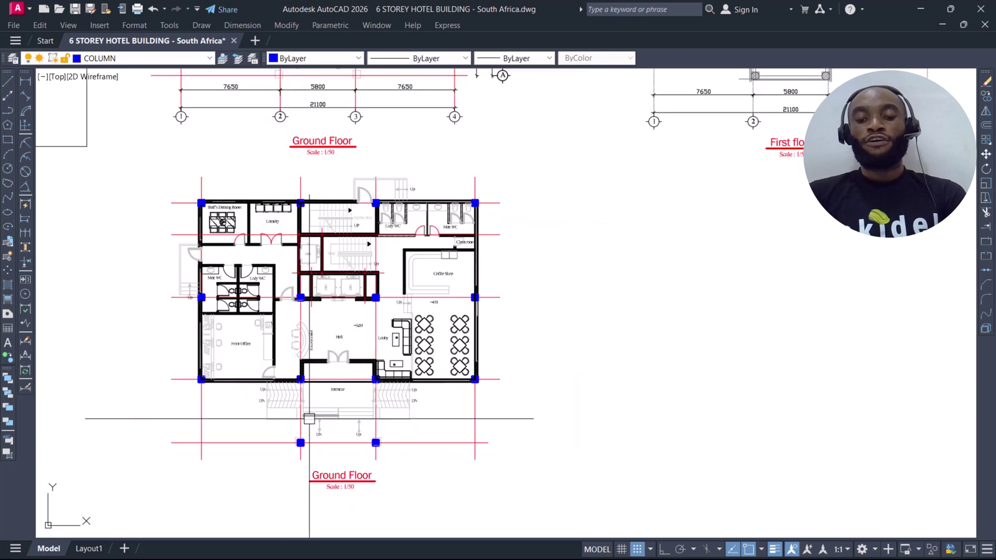
pyautogui.scroll(-4, 395, 367)
pyautogui.moveTo(394, 367); pyautogui.dragTo(256, 373, button='middle')
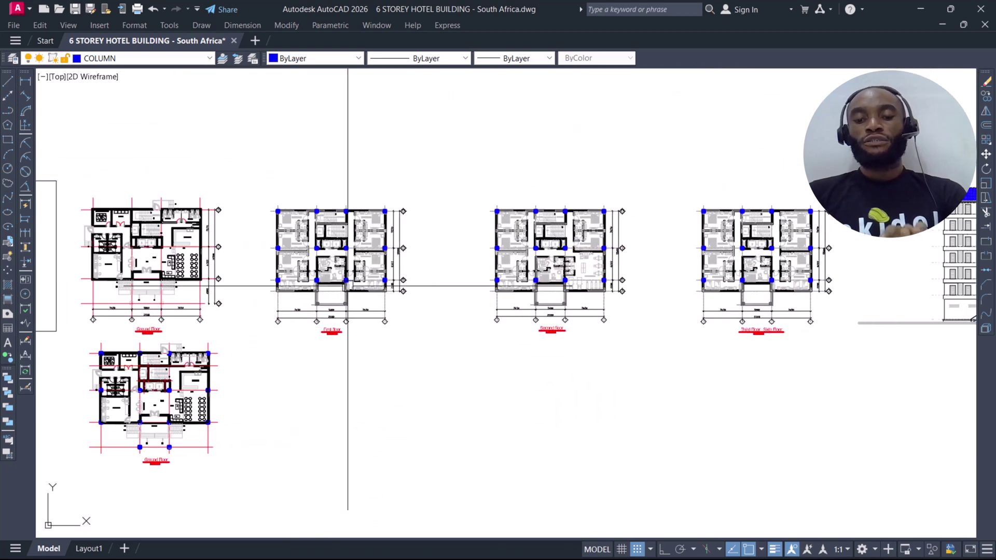
pyautogui.scroll(4, 346, 269)
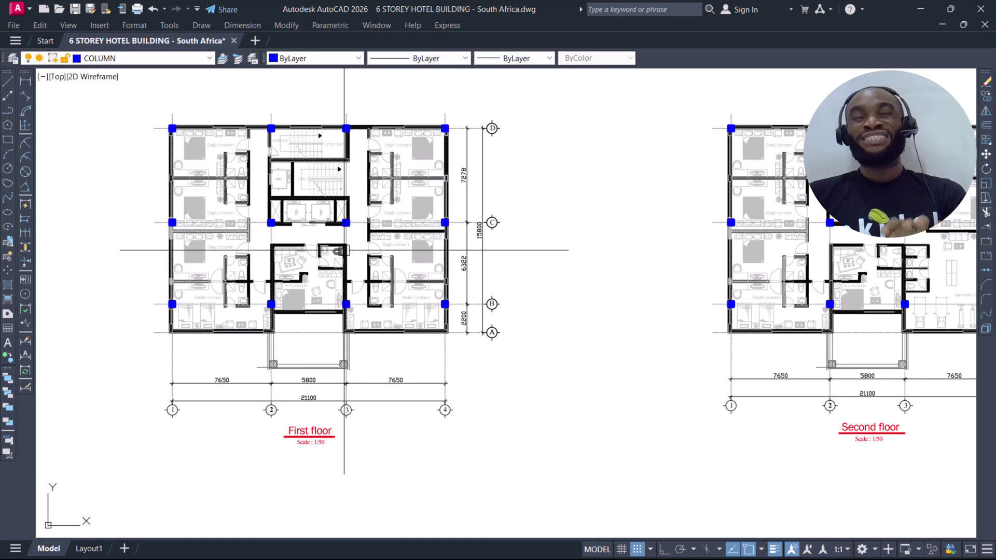
pyautogui.scroll(-2, 369, 249)
# Pan across the Third Floor - Sixth Floor plan and on toward the elevations
pyautogui.moveTo(669, 291); pyautogui.dragTo(233, 292, button='middle')
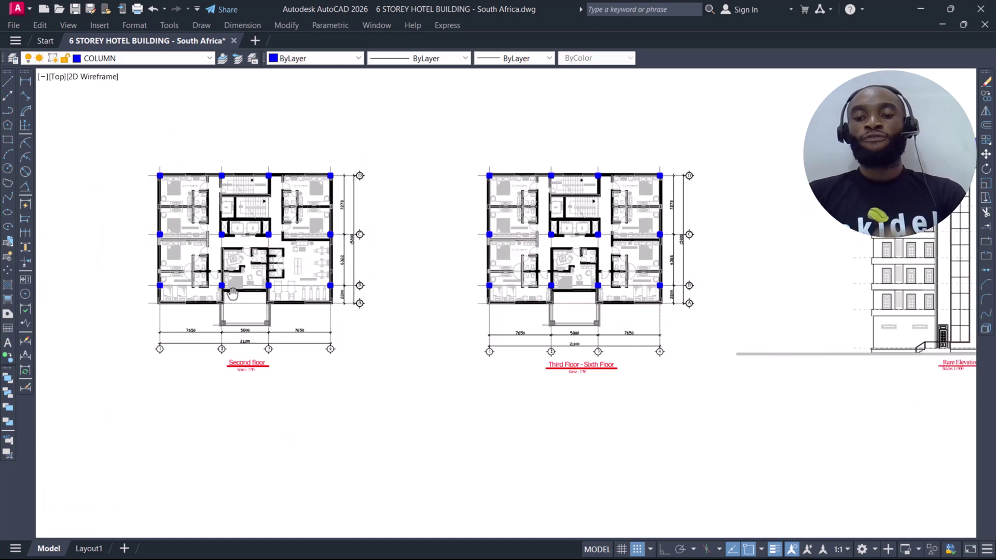
pyautogui.scroll(4, 568, 271)
pyautogui.scroll(-3, 538, 266)
pyautogui.moveTo(538, 266); pyautogui.dragTo(322, 278, button='middle')
pyautogui.scroll(4, 349, 337)
pyautogui.scroll(-4, 288, 347)
pyautogui.scroll(-2, 419, 329)
pyautogui.moveTo(737, 327); pyautogui.dragTo(386, 304, button='middle')
pyautogui.scroll(4, 491, 301)
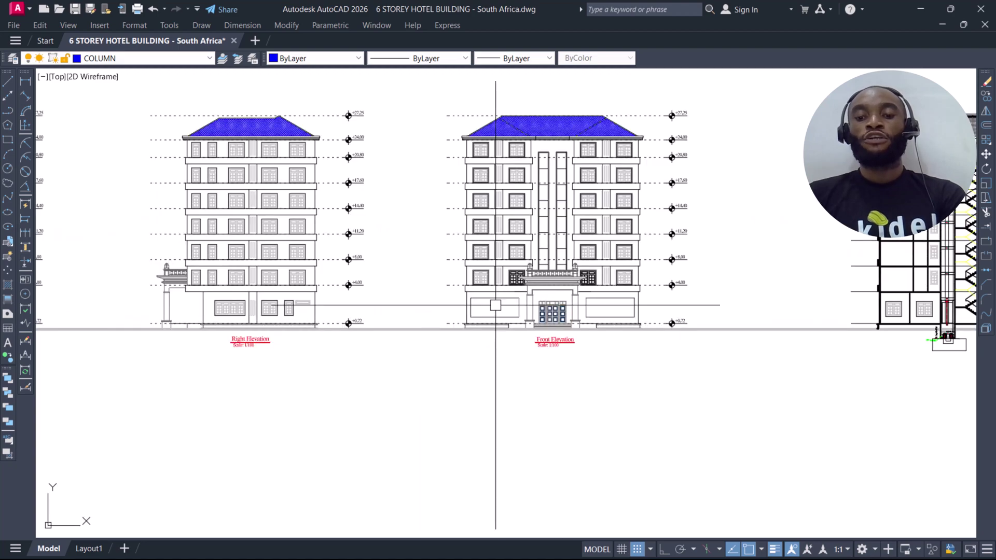
pyautogui.scroll(3, 473, 317)
pyautogui.scroll(3, 455, 327)
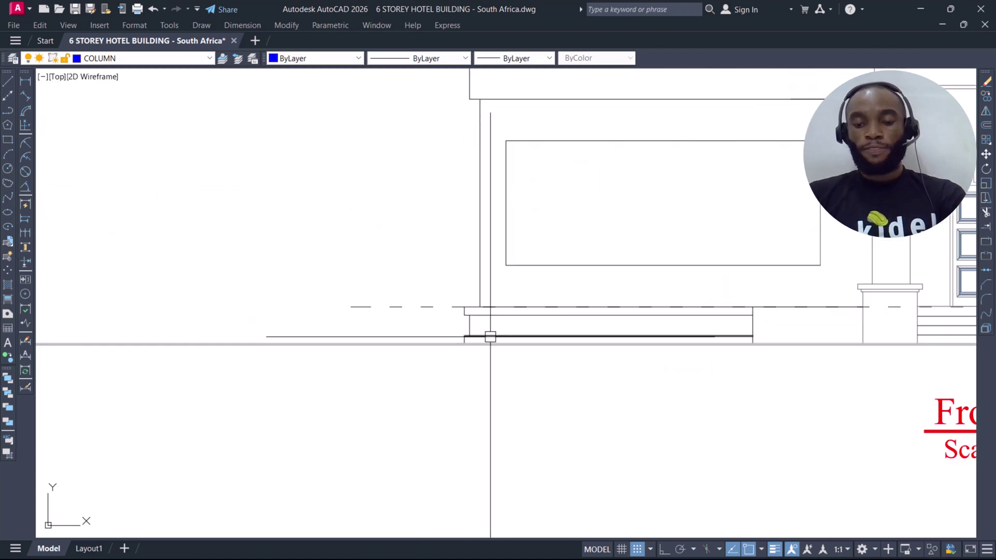
pyautogui.scroll(-4, 492, 333)
pyautogui.scroll(-3, 488, 275)
pyautogui.scroll(5, 387, 256)
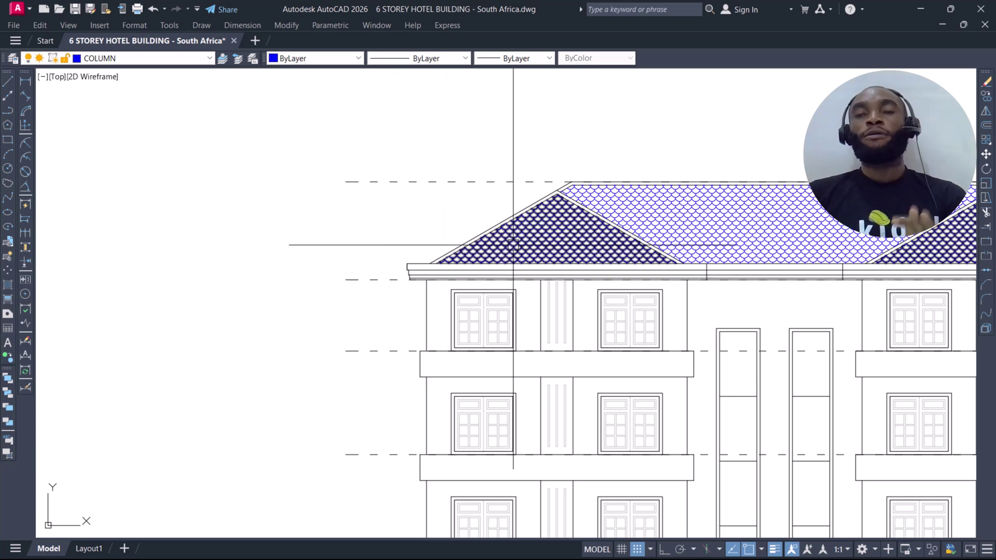
pyautogui.scroll(-4, 521, 233)
pyautogui.moveTo(627, 352); pyautogui.dragTo(542, 269, button='middle')
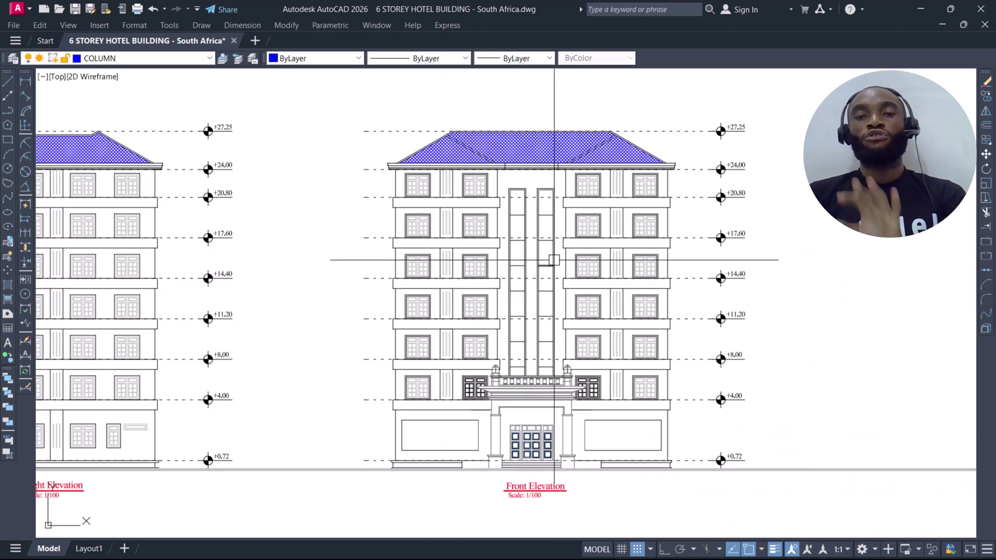
pyautogui.scroll(-4, 545, 322)
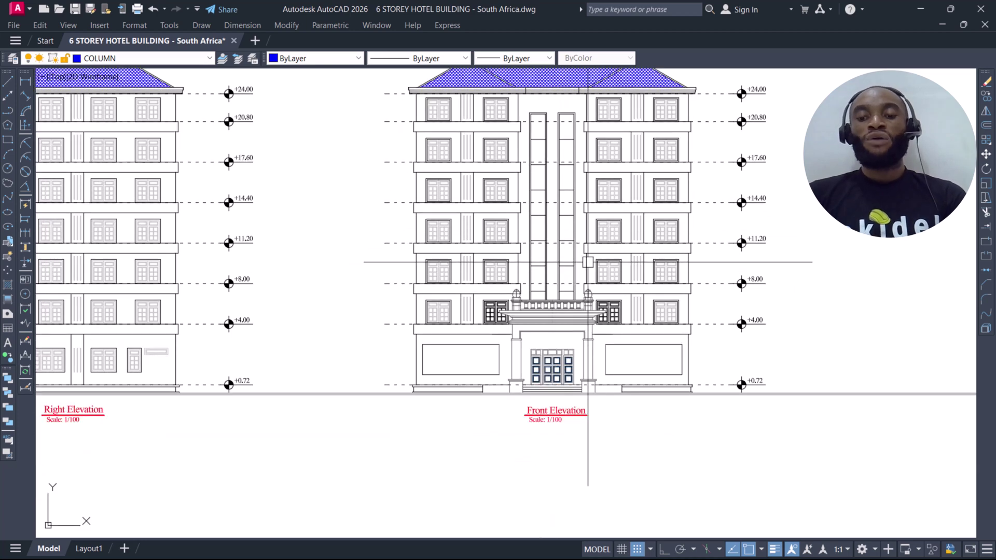
pyautogui.moveTo(144, 346); pyautogui.dragTo(227, 289, button='middle')
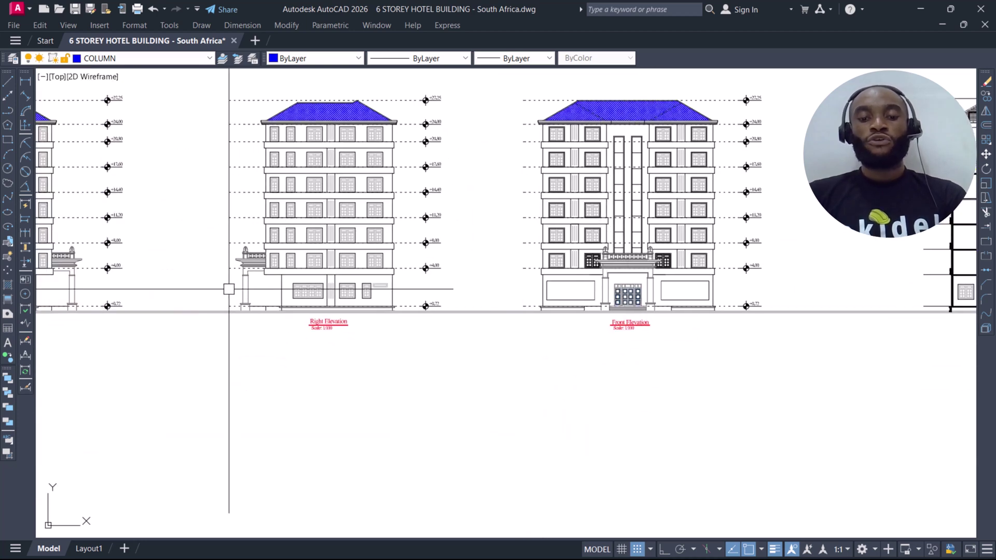
pyautogui.scroll(3, 227, 289)
pyautogui.scroll(4, 247, 256)
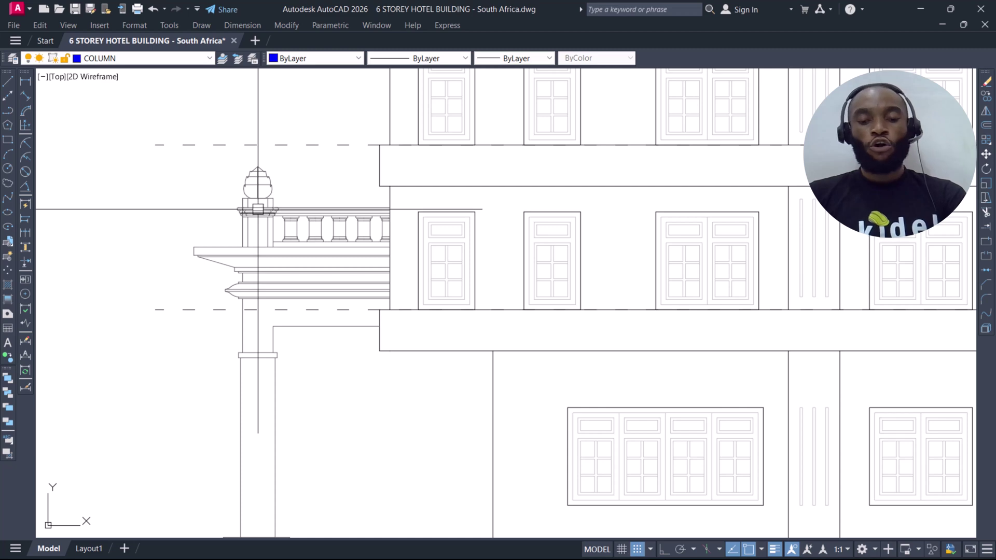
pyautogui.scroll(-4, 258, 209)
pyautogui.scroll(3, 262, 224)
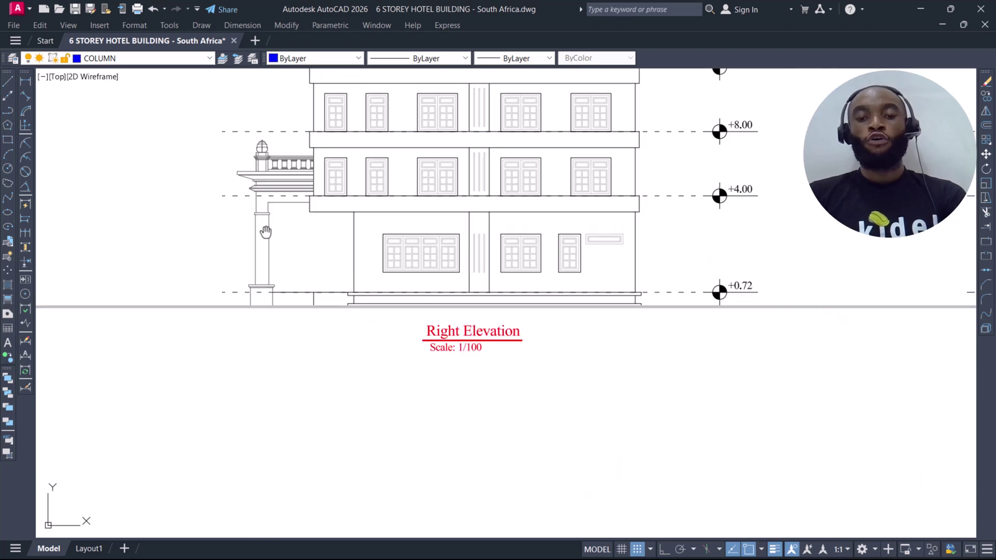
pyautogui.moveTo(266, 232); pyautogui.dragTo(270, 252, button='middle')
pyautogui.scroll(1, 267, 196)
pyautogui.scroll(-3, 298, 197)
pyautogui.moveTo(340, 249); pyautogui.dragTo(846, 240, button='middle')
pyautogui.scroll(-2, 846, 240)
pyautogui.moveTo(480, 308); pyautogui.dragTo(827, 275, button='middle')
pyautogui.scroll(4, 438, 280)
pyautogui.scroll(8, 452, 291)
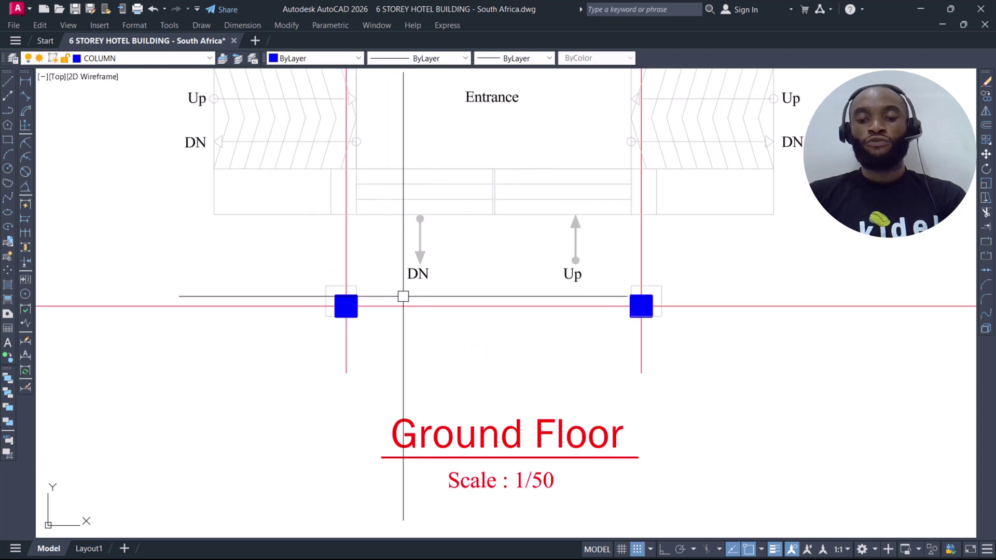
pyautogui.scroll(-4, 535, 313)
pyautogui.scroll(-4, 535, 314)
pyautogui.moveTo(595, 282); pyautogui.dragTo(217, 436, button='middle')
pyautogui.scroll(6, 386, 258)
pyautogui.scroll(2, 348, 239)
pyautogui.scroll(-5, 543, 243)
pyautogui.scroll(5, 567, 231)
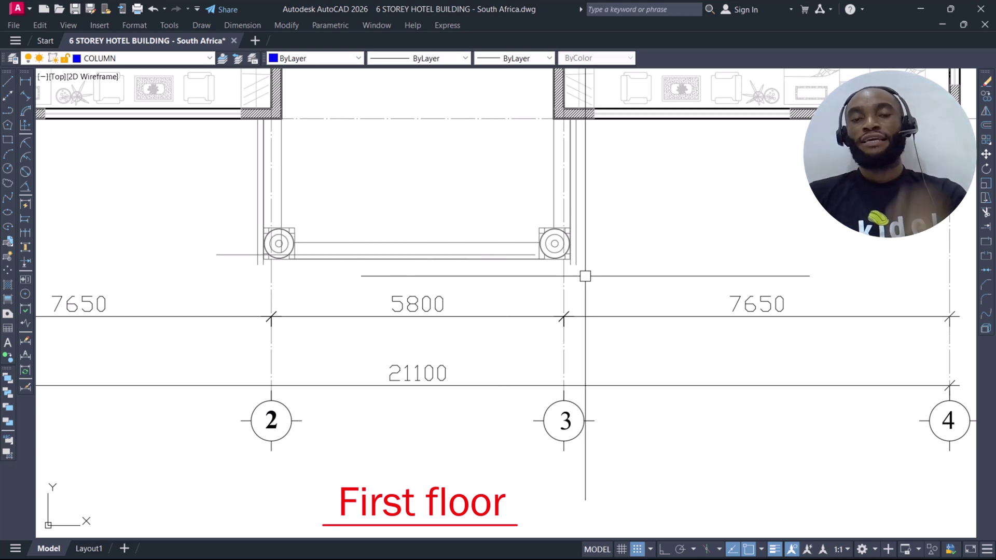
pyautogui.scroll(-8, 585, 276)
pyautogui.moveTo(363, 321); pyautogui.dragTo(547, 225, button='middle')
pyautogui.scroll(-3, 456, 278)
pyautogui.scroll(10, 366, 356)
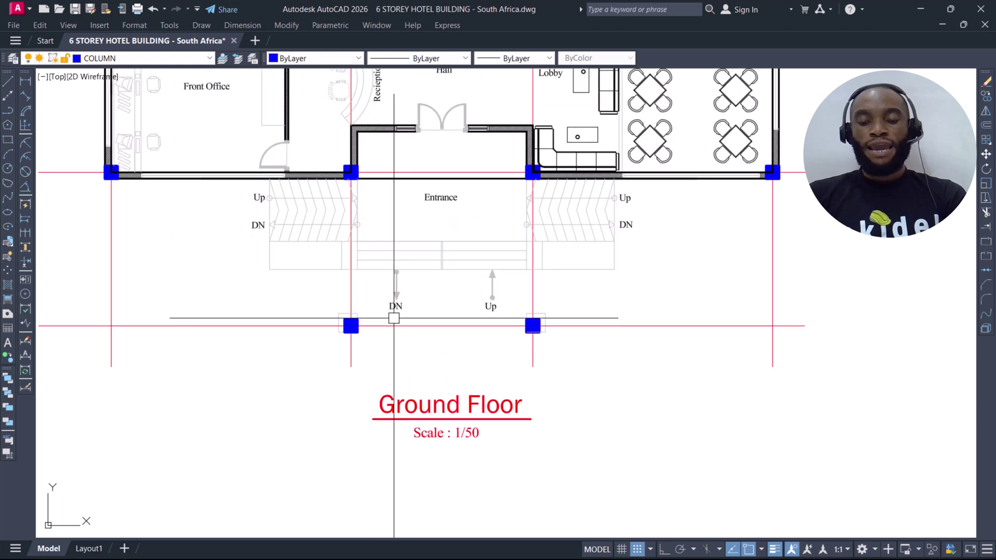
pyautogui.scroll(-6, 462, 322)
pyautogui.moveTo(592, 302); pyautogui.dragTo(89, 451, button='middle')
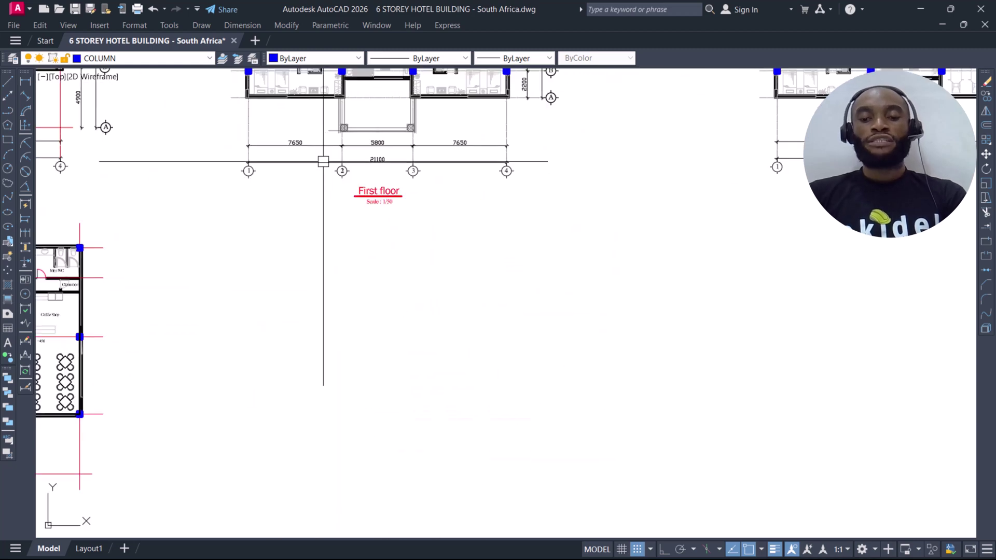
pyautogui.scroll(2, 324, 146)
pyautogui.scroll(6, 344, 121)
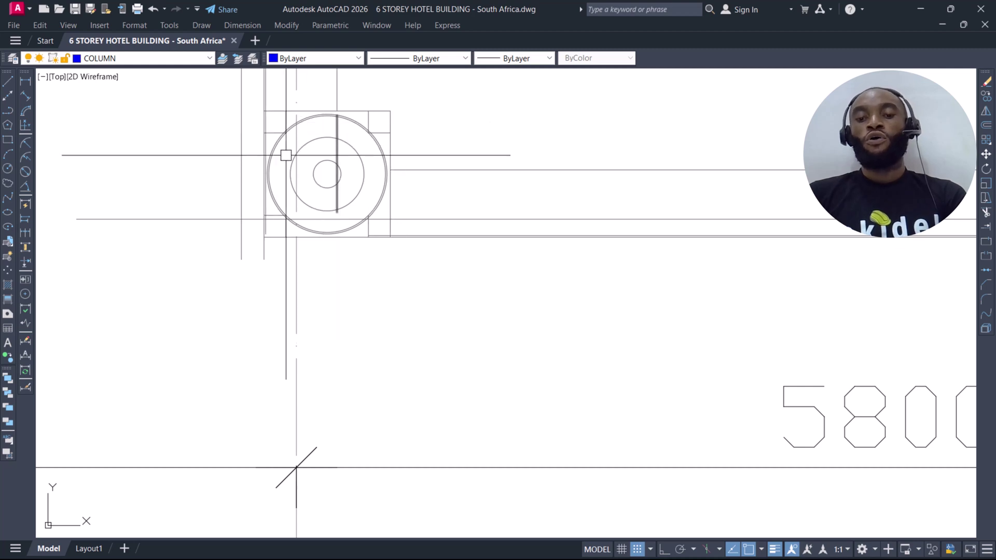
pyautogui.scroll(-2, 267, 192)
pyautogui.scroll(-8, 268, 193)
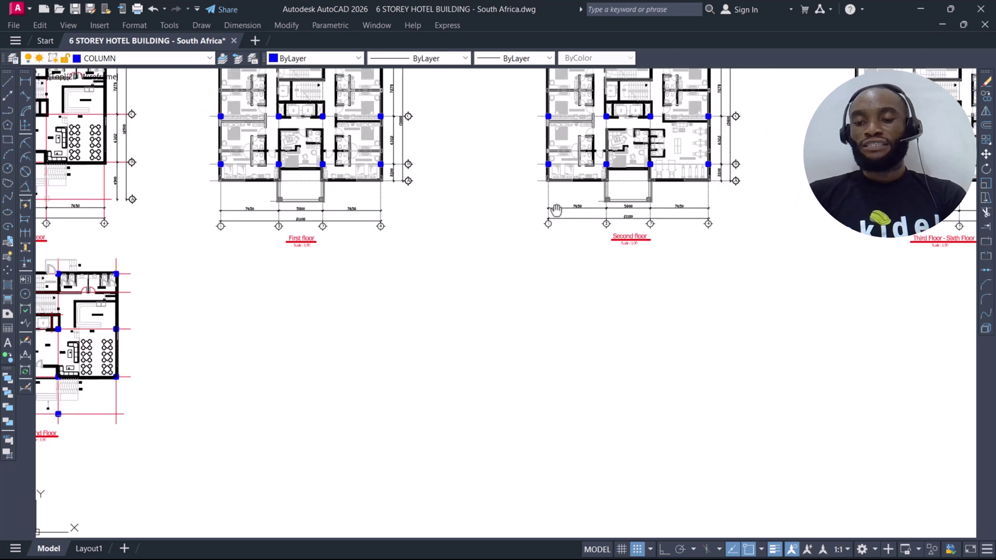
pyautogui.moveTo(444, 226); pyautogui.dragTo(187, 239, button='middle')
pyautogui.scroll(8, 454, 218)
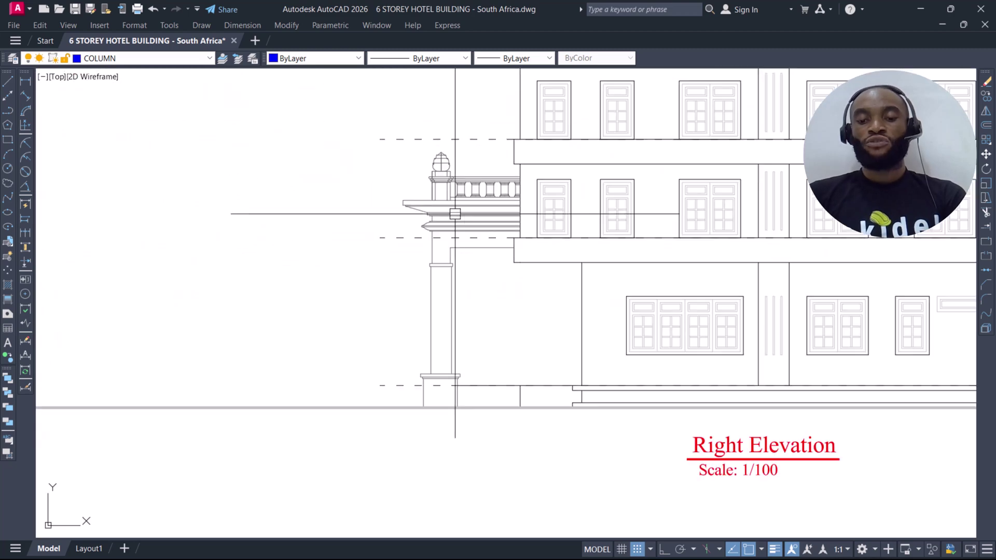
pyautogui.scroll(4, 417, 114)
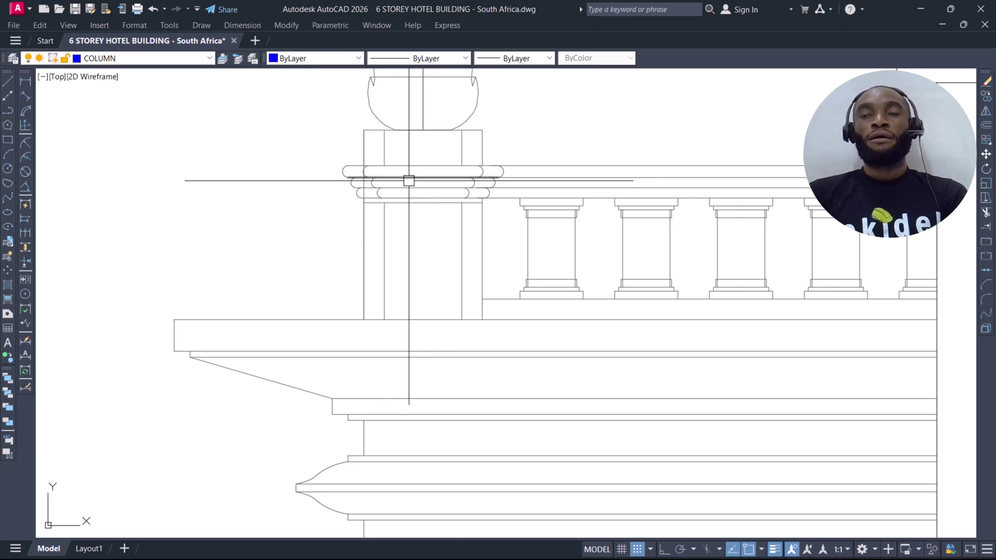
pyautogui.scroll(-10, 410, 185)
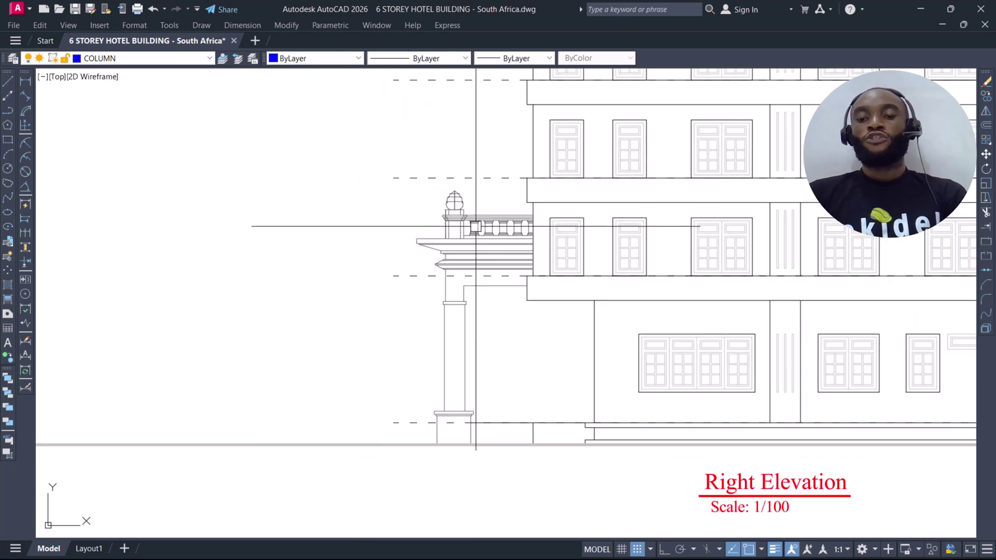
pyautogui.moveTo(281, 249); pyautogui.dragTo(658, 252, button='middle')
pyautogui.moveTo(261, 205); pyautogui.dragTo(659, 219, button='middle')
pyautogui.moveTo(187, 249)
pyautogui.mouseDown(button='middle')
pyautogui.moveTo(300, 238)
pyautogui.moveTo(381, 251)
pyautogui.mouseUp(button='middle')
# Zoom into the Ground Floor plan, window-select its upper half, then minimize AutoCAD
pyautogui.scroll(2, 373, 259)
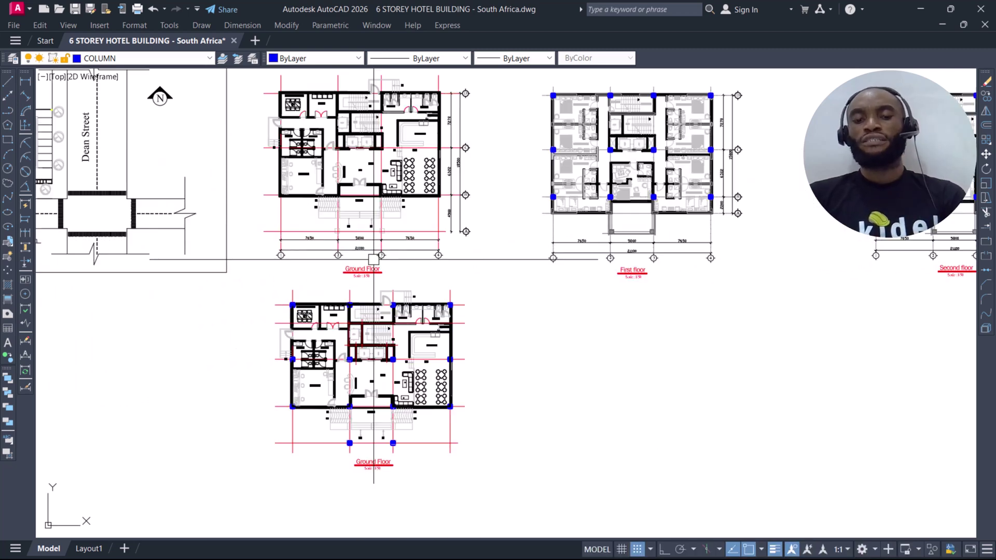
pyautogui.scroll(-2, 374, 259)
pyautogui.moveTo(483, 241); pyautogui.dragTo(398, 253, button='middle')
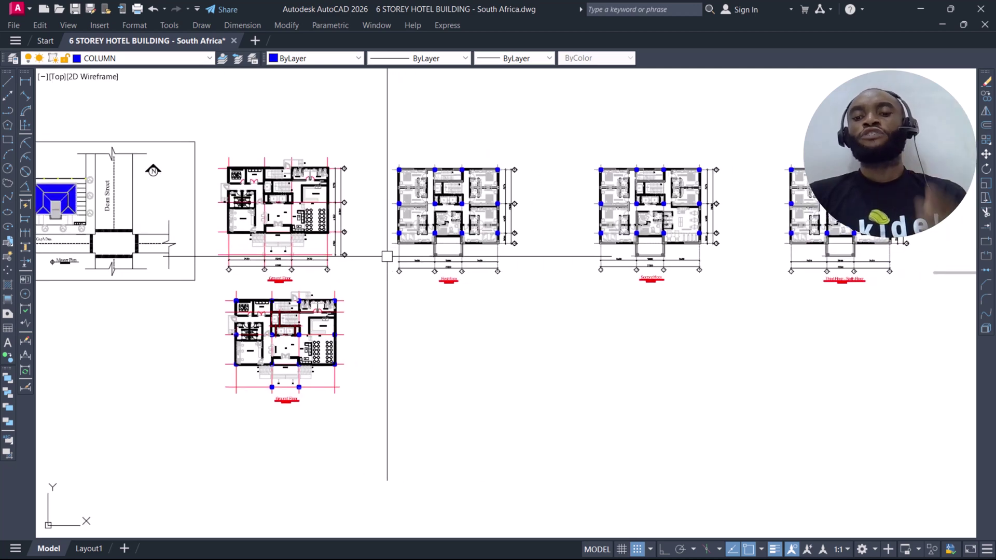
pyautogui.scroll(5, 232, 352)
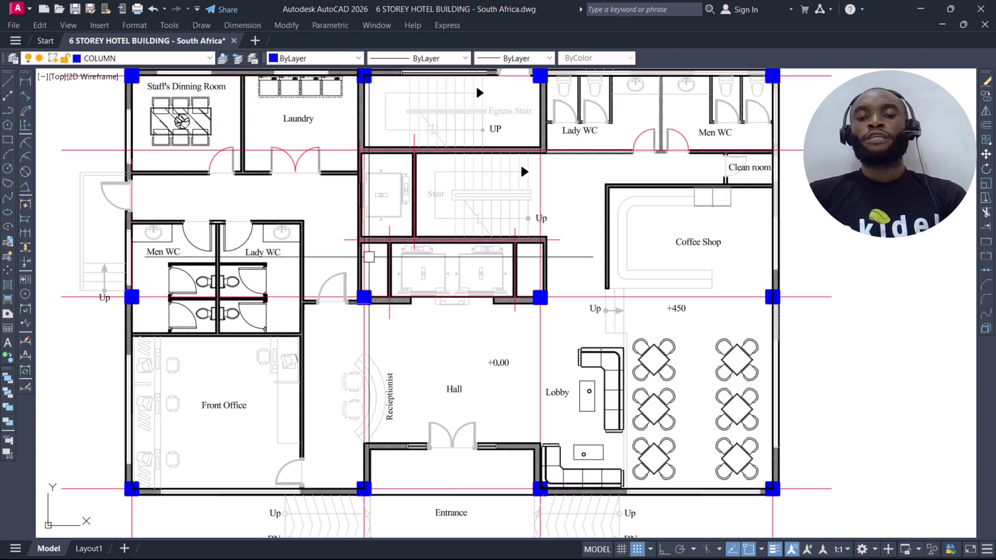
pyautogui.scroll(-1, 356, 234)
pyautogui.click(228, 144)
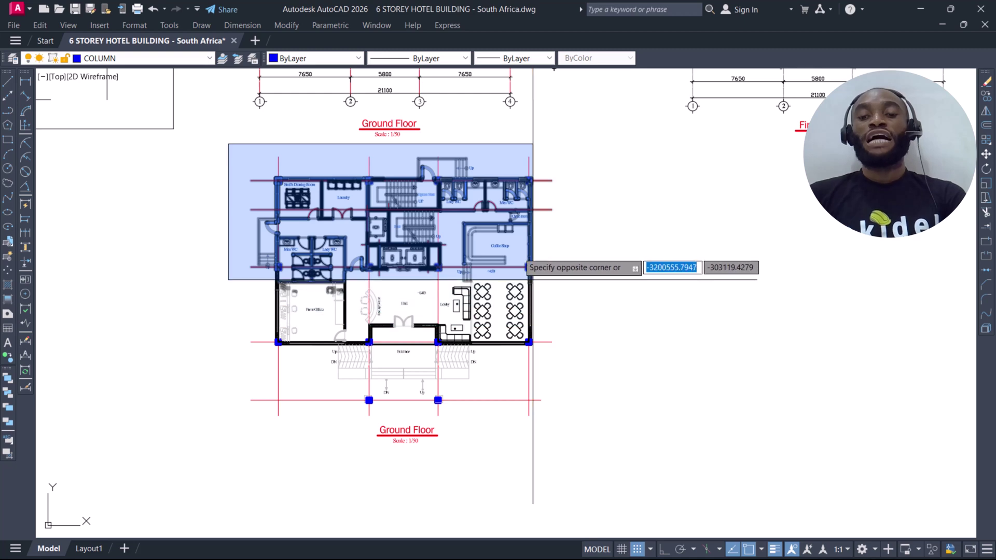
pyautogui.click(533, 279)
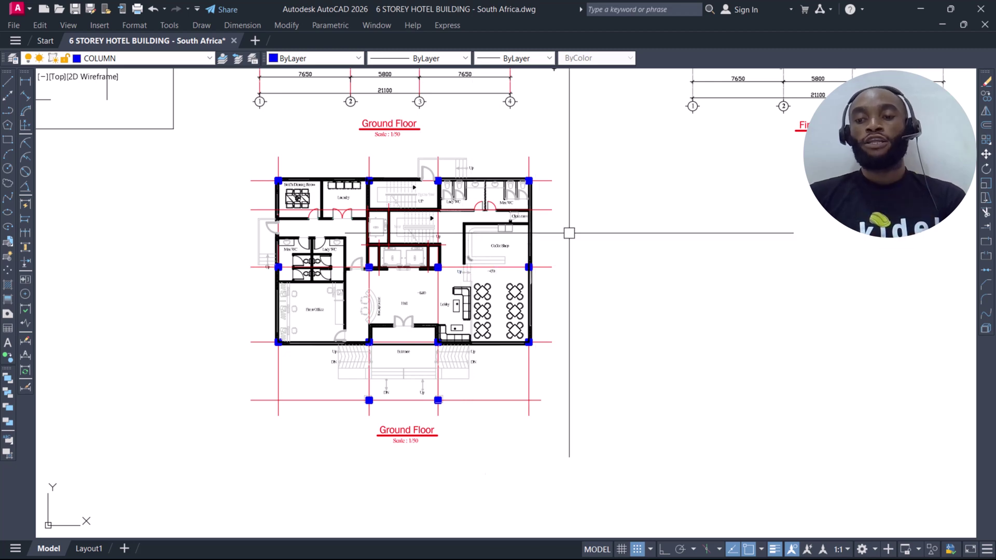
pyautogui.click(921, 2)
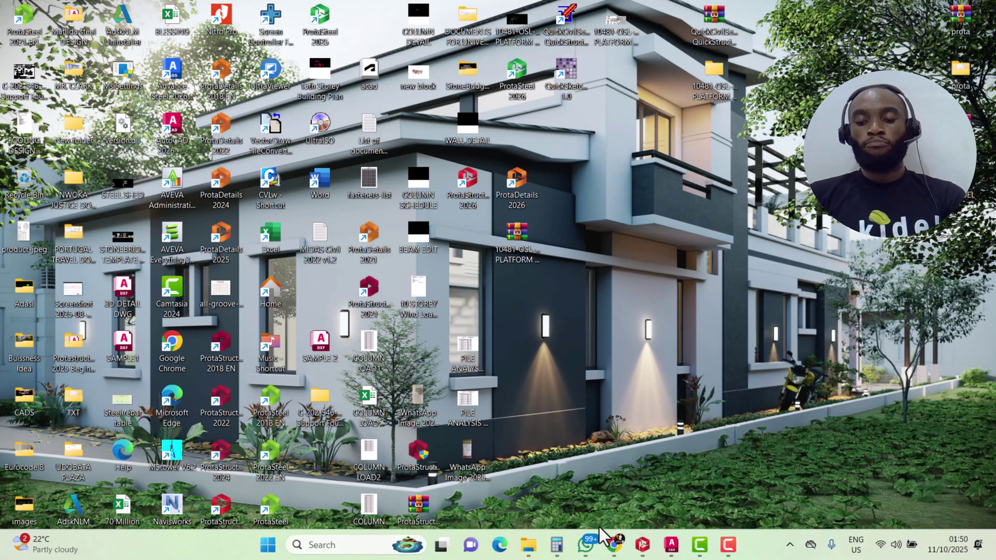
# Restore ProtaStructure 2026 from the taskbar, showing the UTAKO_STRUCTURE_WITH_POOL2 3D model
pyautogui.click(642, 545)
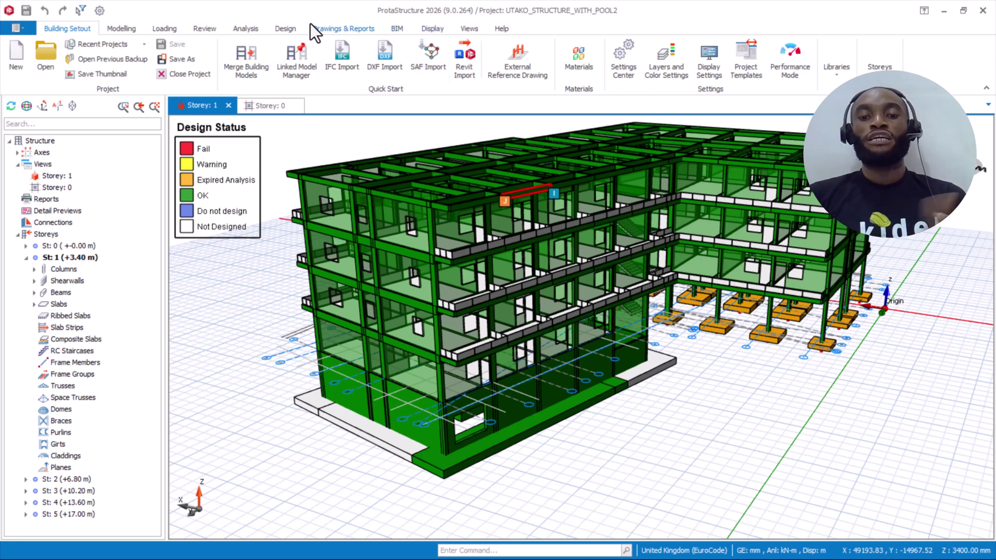
# Switch to the Analysis ribbon, then the Review tools containing Design Status
pyautogui.click(248, 29)
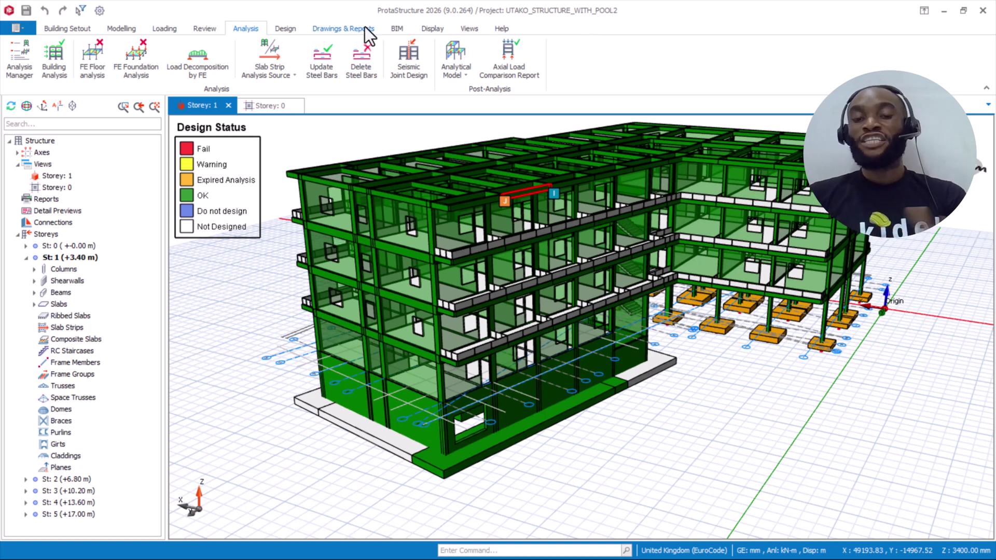
pyautogui.click(216, 26)
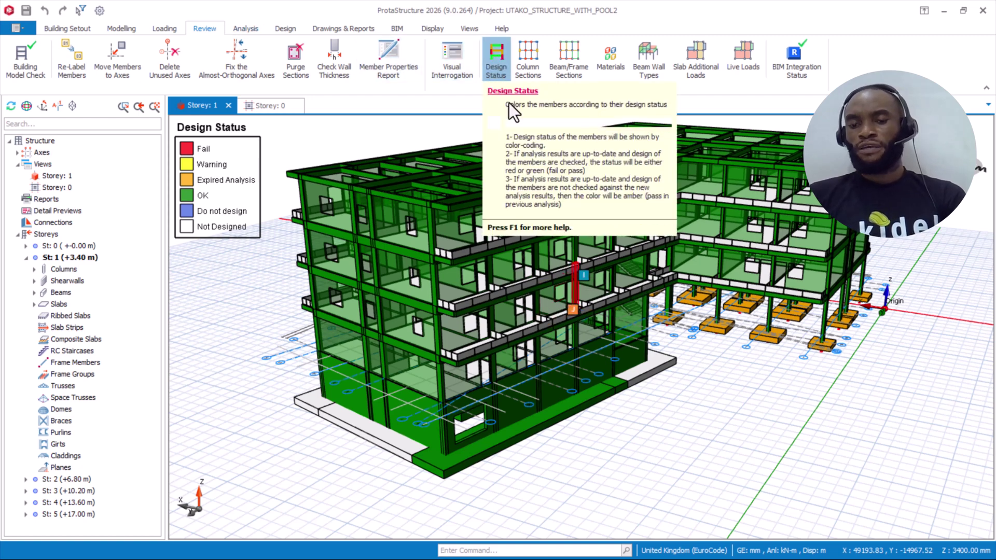
# Turn off design-status colouring and orbit along the ground-storey walls to the building corner
pyautogui.click(495, 64)
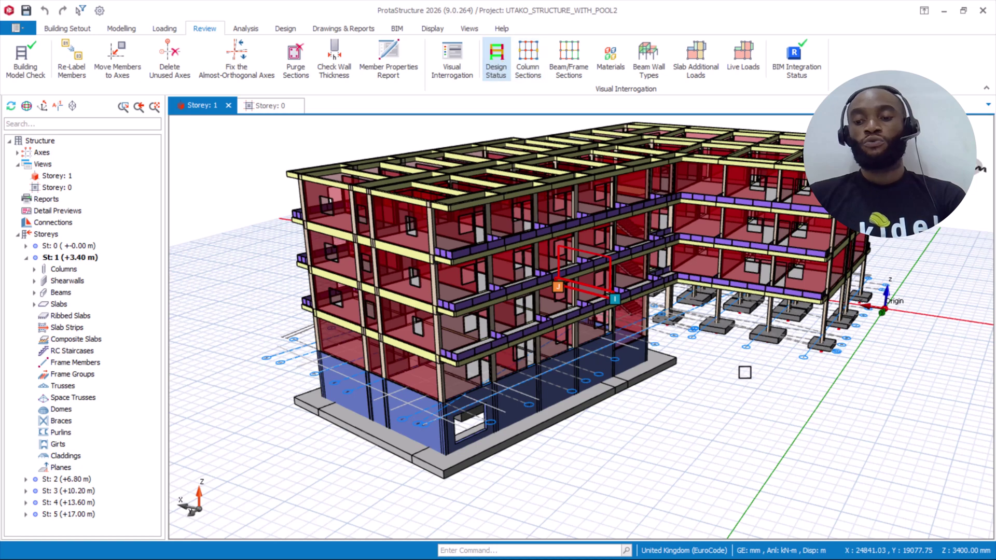
pyautogui.moveTo(633, 354)
pyautogui.mouseDown(button='middle')
pyautogui.moveTo(601, 345)
pyautogui.moveTo(615, 332)
pyautogui.mouseUp(button='middle')
pyautogui.scroll(5, 614, 332)
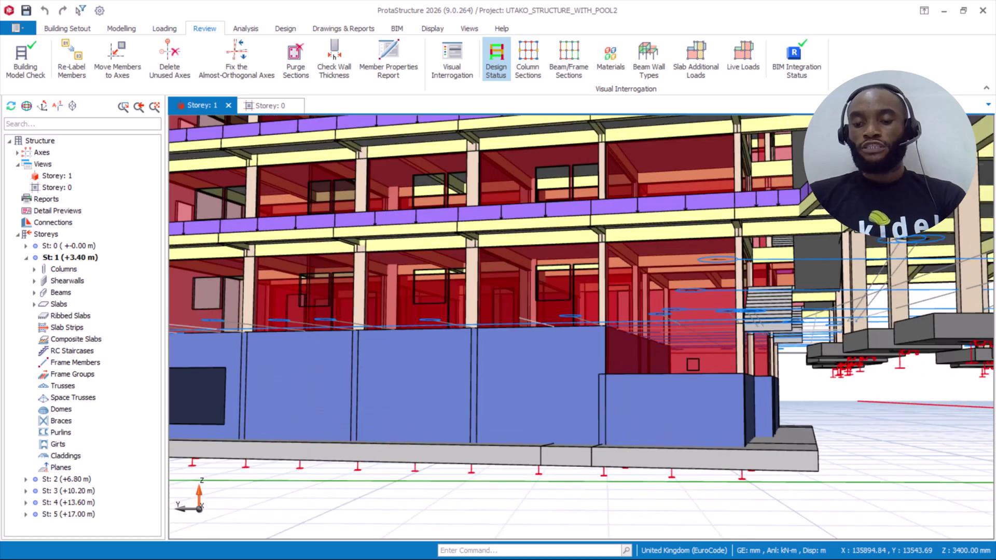
pyautogui.scroll(5, 691, 364)
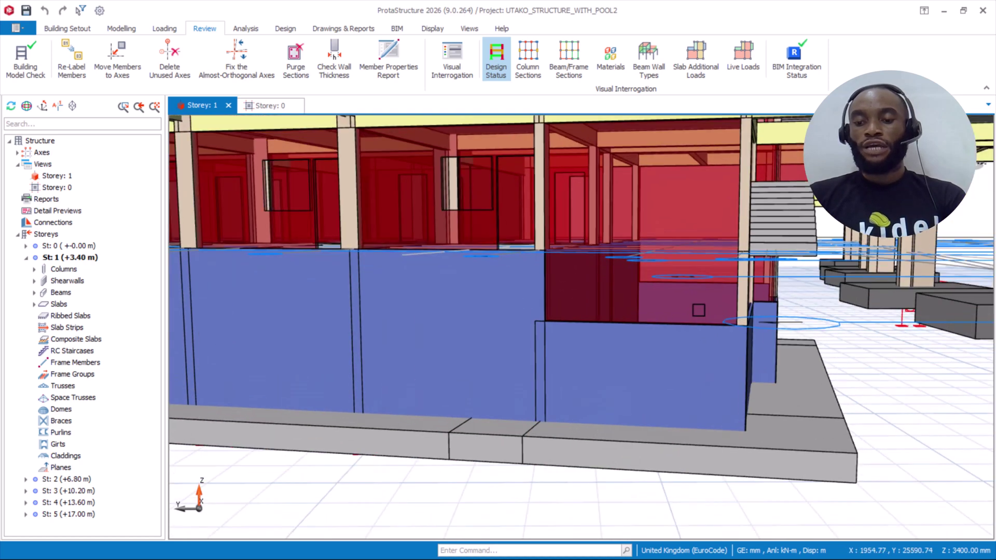
pyautogui.moveTo(699, 311); pyautogui.dragTo(704, 336, button='middle')
pyautogui.scroll(3, 631, 307)
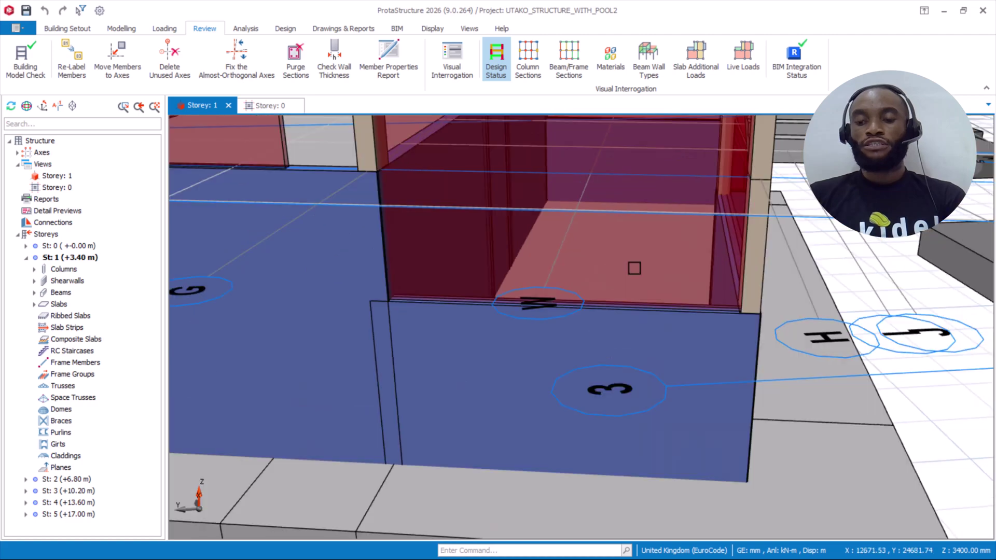
pyautogui.keyDown('shift'); pyautogui.moveTo(634, 268); pyautogui.dragTo(634, 244, button='middle'); pyautogui.keyUp('shift')
pyautogui.scroll(-2, 634, 245)
pyautogui.moveTo(488, 284); pyautogui.dragTo(887, 305, button='middle')
pyautogui.scroll(-1, 887, 305)
pyautogui.moveTo(383, 316); pyautogui.dragTo(627, 302, button='middle')
# Zoom in around the window opening and staircase and inspect beam 2B99 (225×450 mm, C25/30)
pyautogui.scroll(2, 575, 307)
pyautogui.scroll(4, 566, 299)
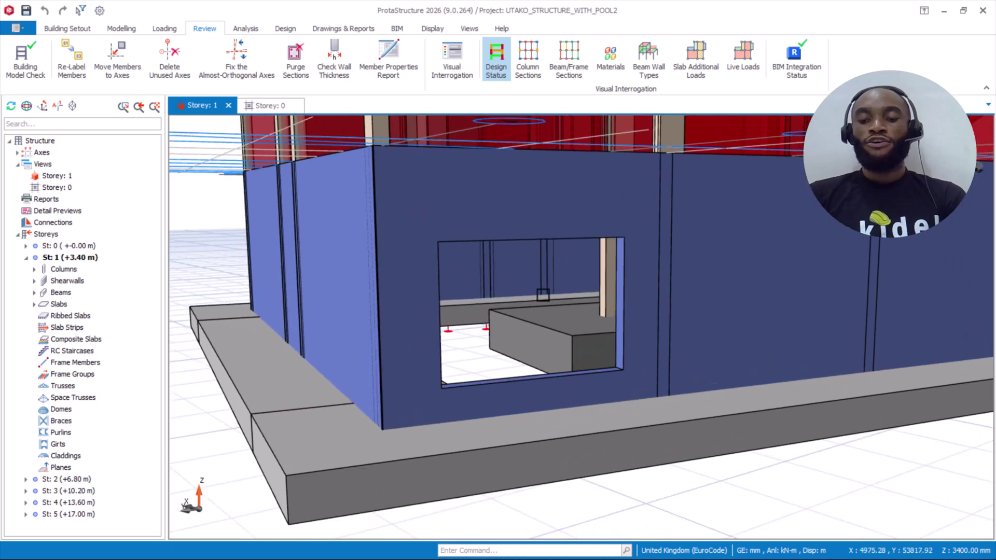
pyautogui.scroll(3, 507, 298)
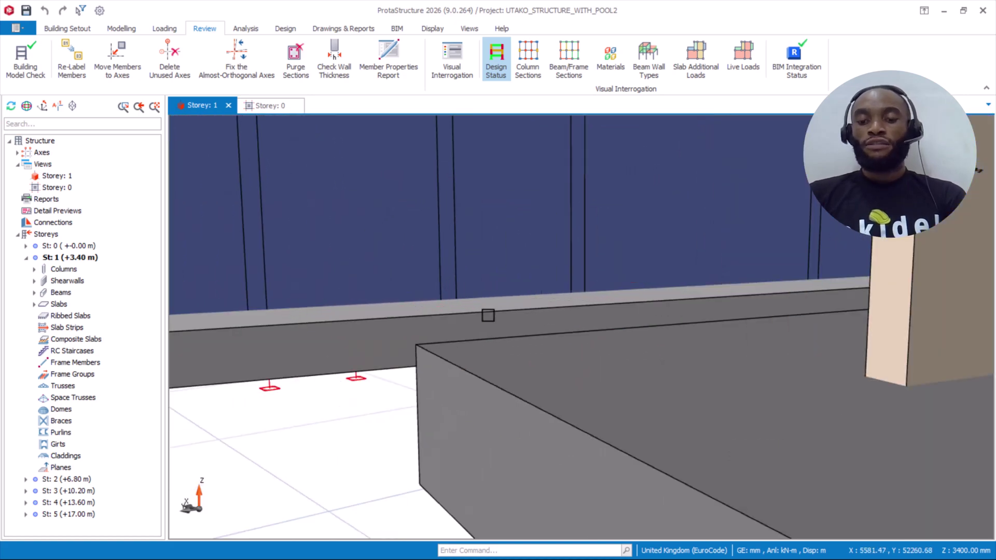
pyautogui.moveTo(506, 322)
pyautogui.mouseDown(button='middle')
pyautogui.moveTo(525, 324)
pyautogui.moveTo(509, 323)
pyautogui.mouseUp(button='middle')
pyautogui.scroll(-8, 476, 305)
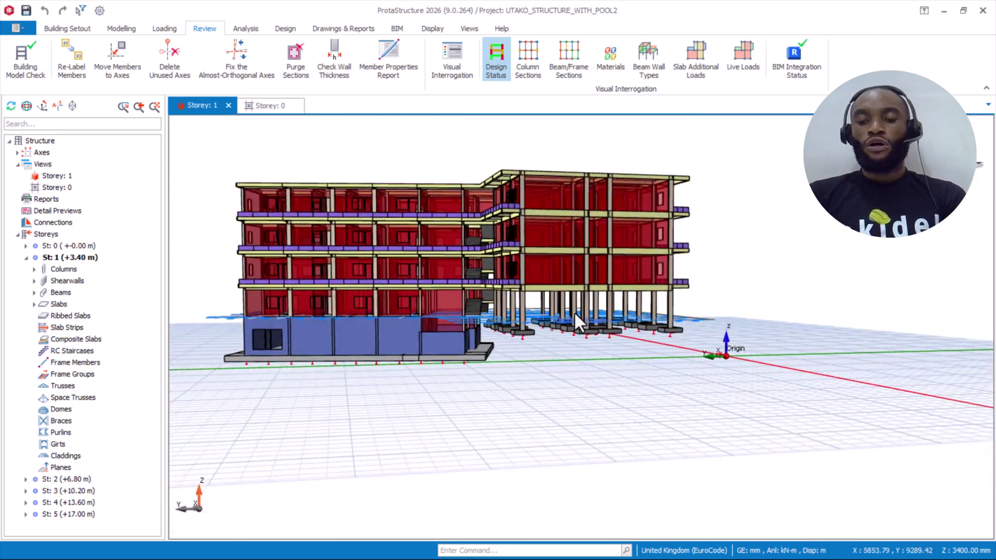
pyautogui.scroll(2, 423, 313)
pyautogui.scroll(2, 296, 319)
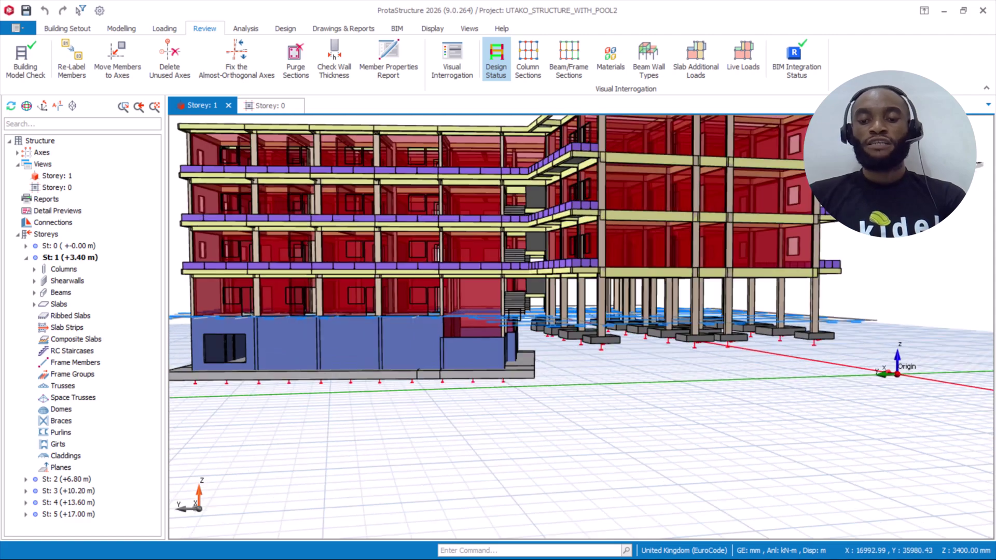
pyautogui.scroll(8, 509, 260)
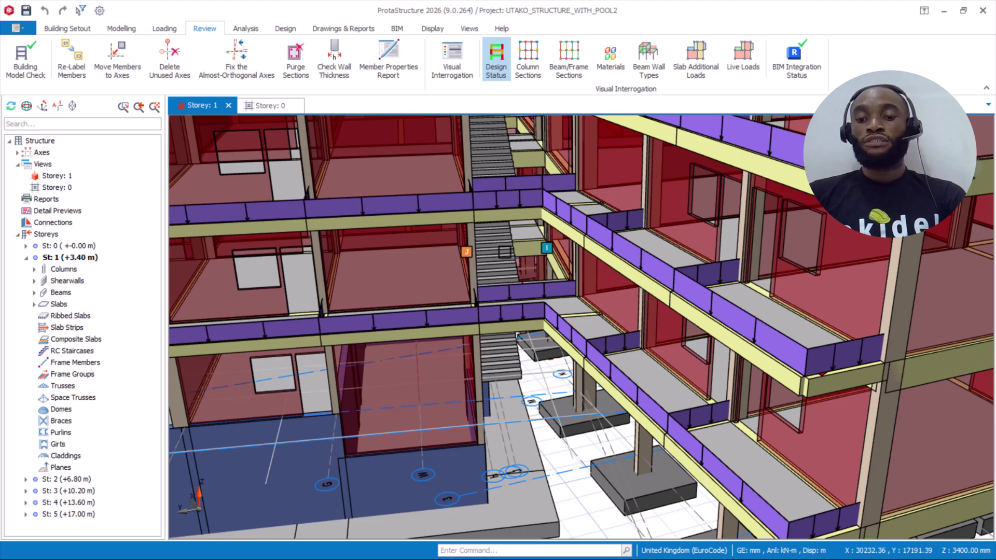
pyautogui.scroll(2, 495, 247)
pyautogui.moveTo(495, 247)
pyautogui.mouseDown(button='middle')
pyautogui.moveTo(529, 241)
pyautogui.moveTo(492, 239)
pyautogui.moveTo(499, 235)
pyautogui.mouseUp(button='middle')
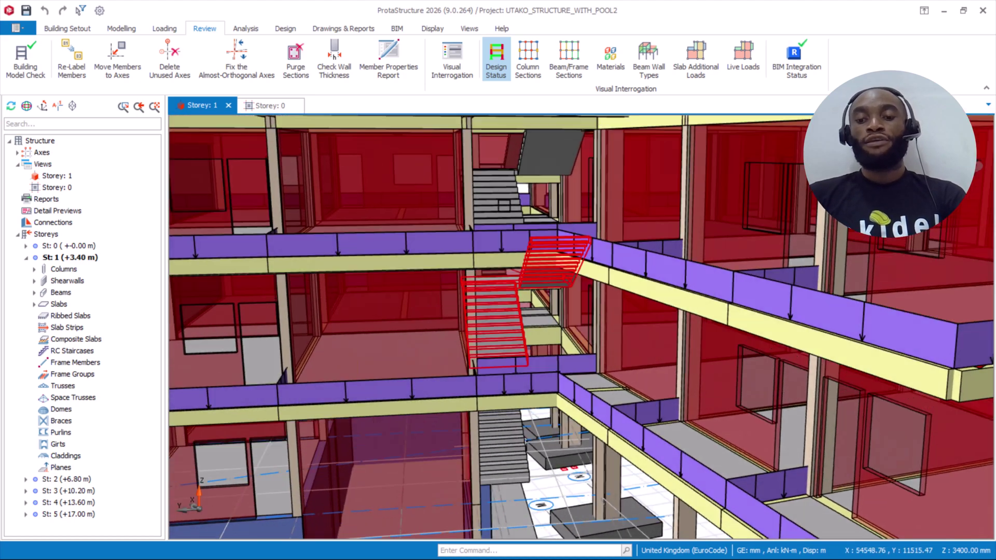
pyautogui.scroll(3, 519, 233)
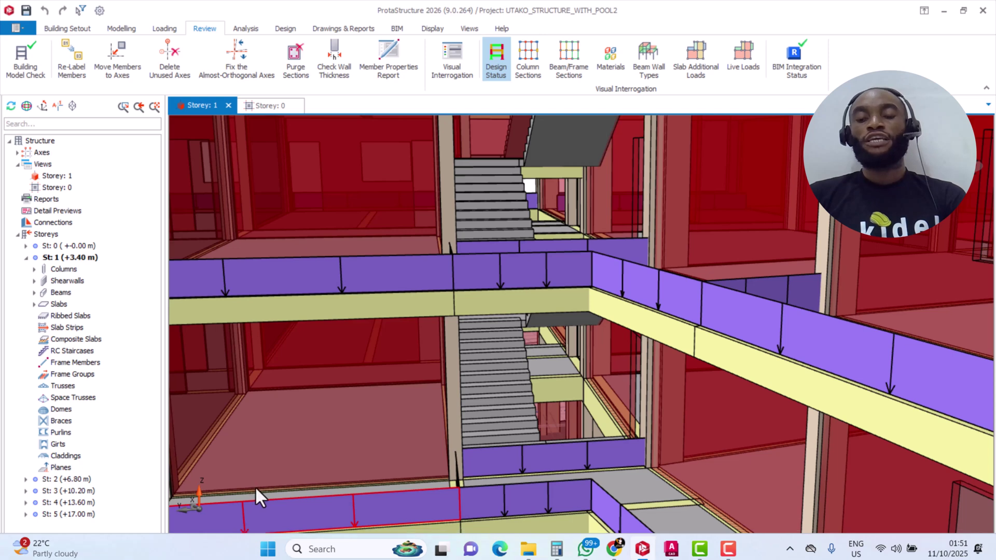
pyautogui.moveTo(256, 490)
pyautogui.moveTo(553, 413)
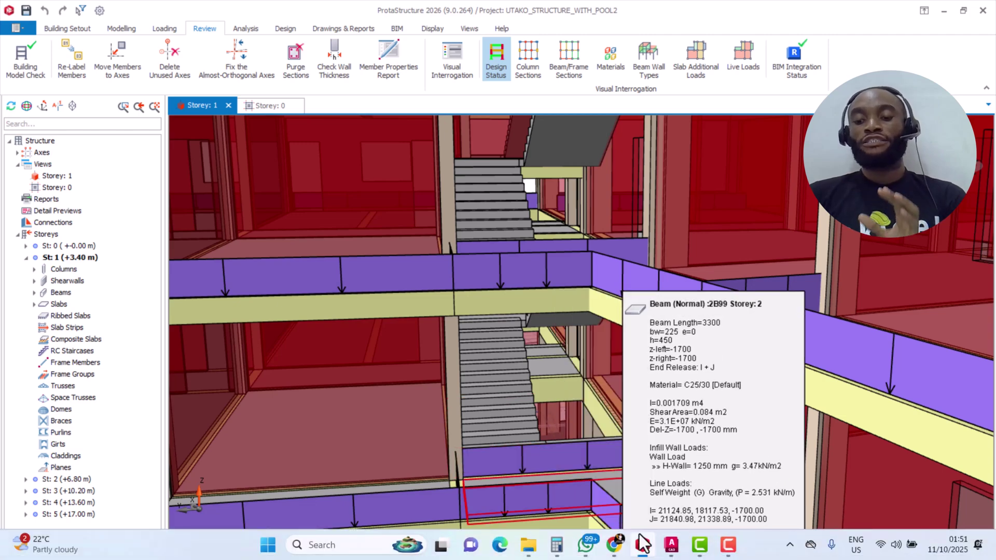
# Return to AutoCAD and pan to the Third Floor - Sixth Floor plan beside the Rear and Left Elevations
pyautogui.click(672, 545)
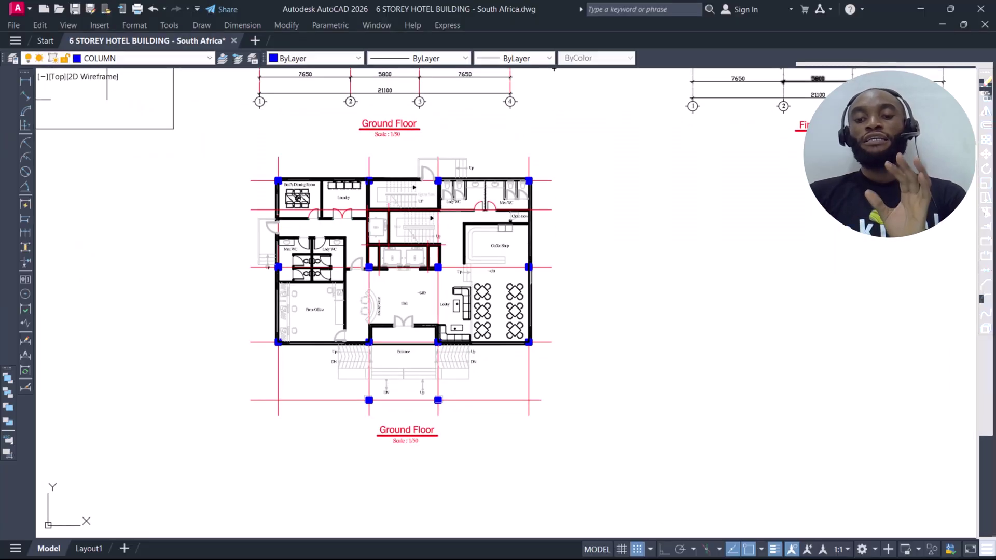
pyautogui.scroll(-3, 481, 214)
pyautogui.moveTo(481, 214)
pyautogui.mouseDown(button='middle')
pyautogui.moveTo(455, 251)
pyautogui.moveTo(117, 352)
pyautogui.mouseUp(button='middle')
pyautogui.moveTo(745, 289); pyautogui.dragTo(510, 275, button='middle')
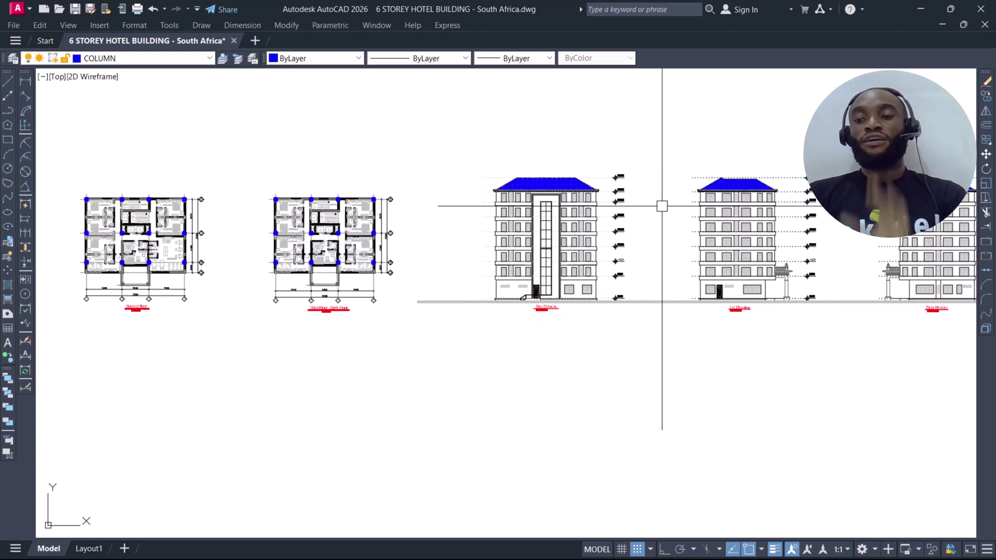
pyautogui.scroll(2, 667, 231)
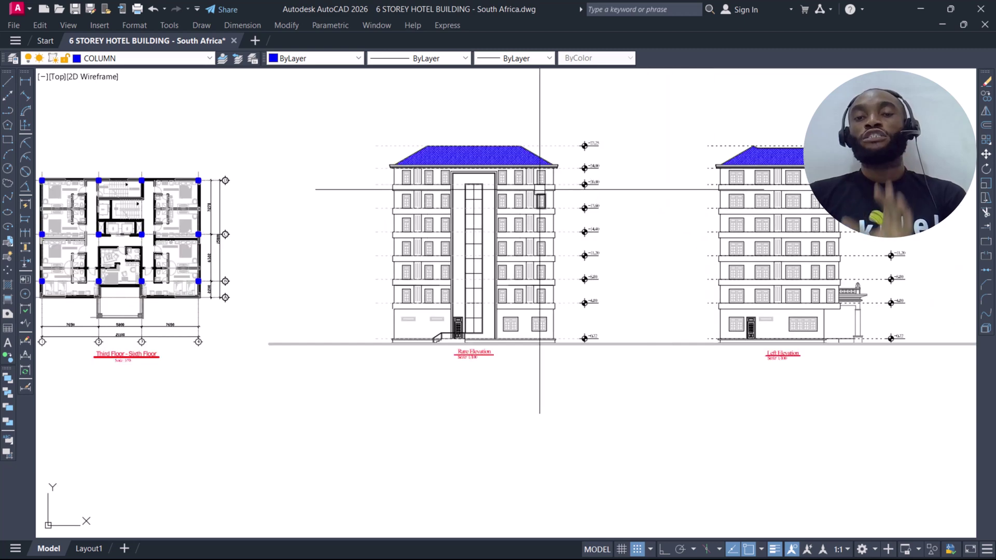